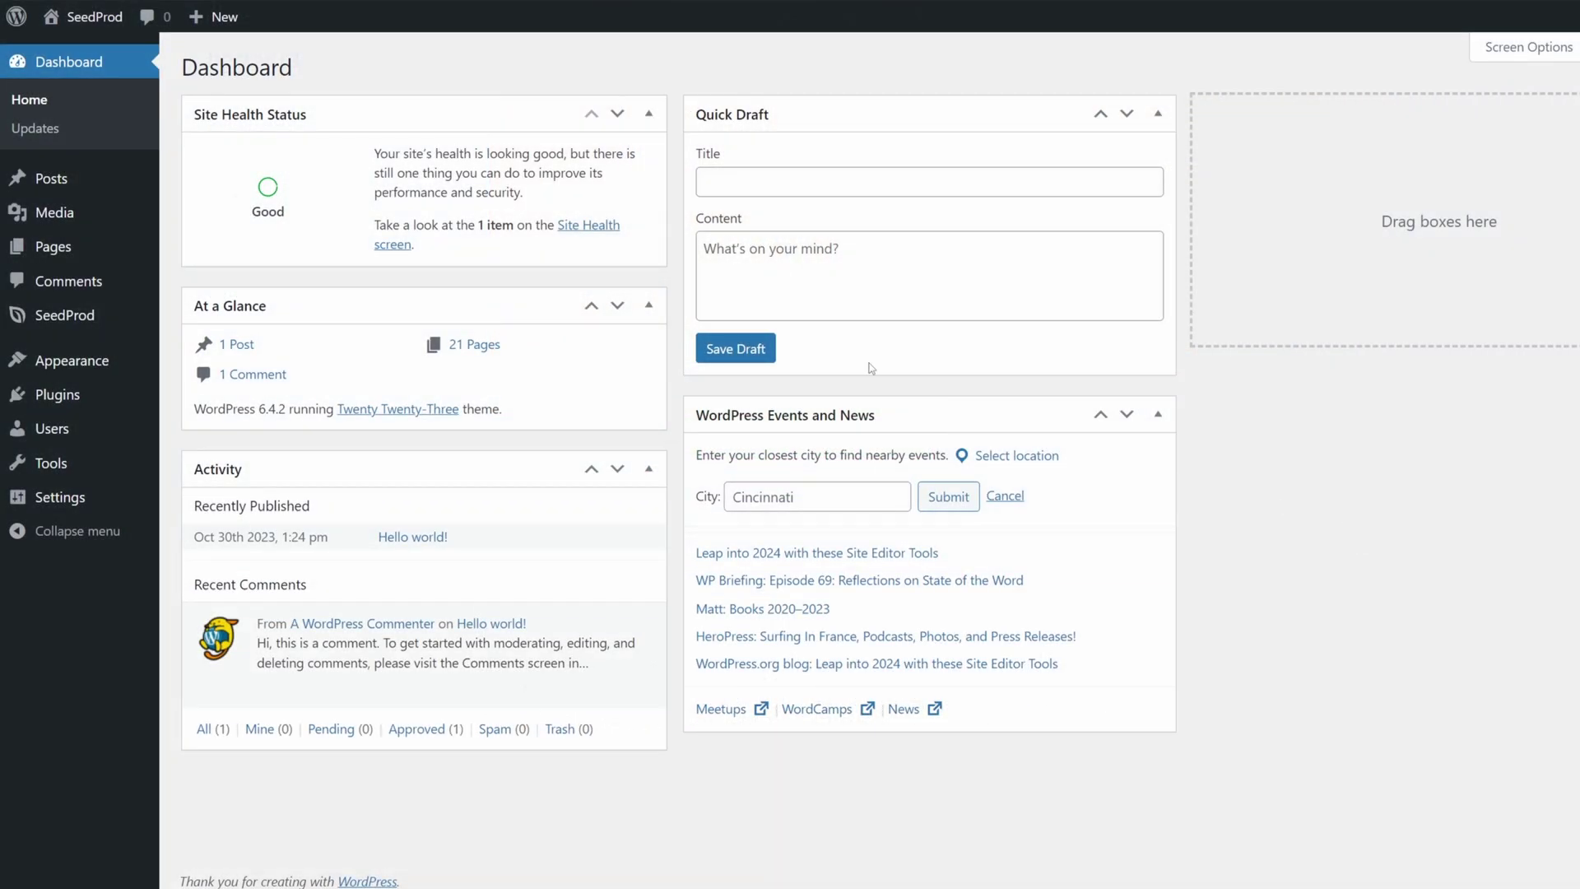
- Start a new blank WordPress page and open it in the page builder
mouse_move(68, 321)
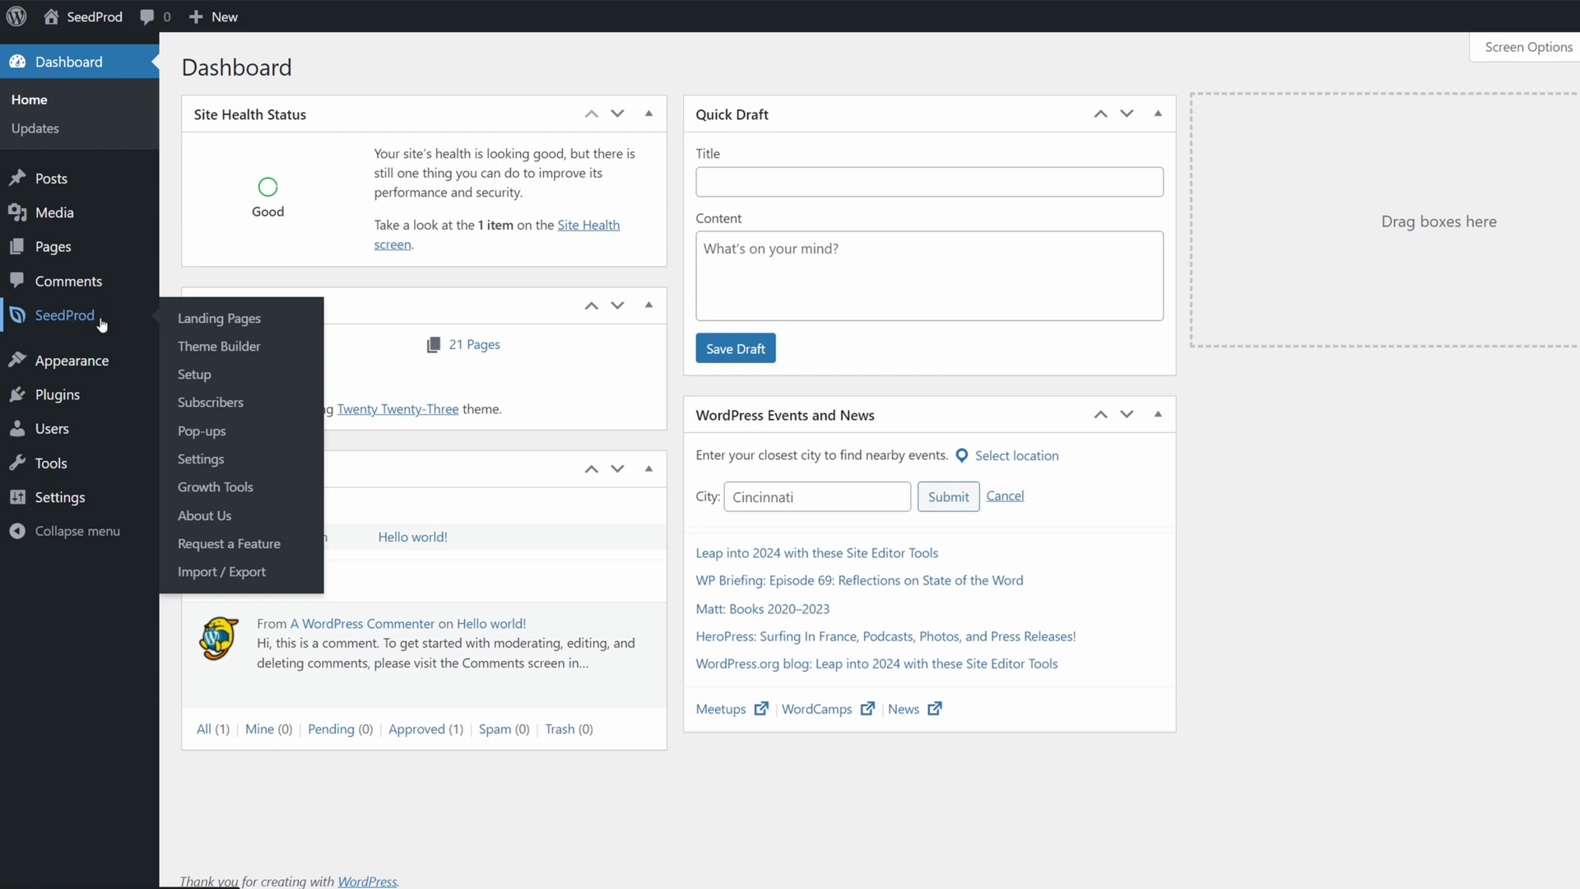
mouse_move(44, 252)
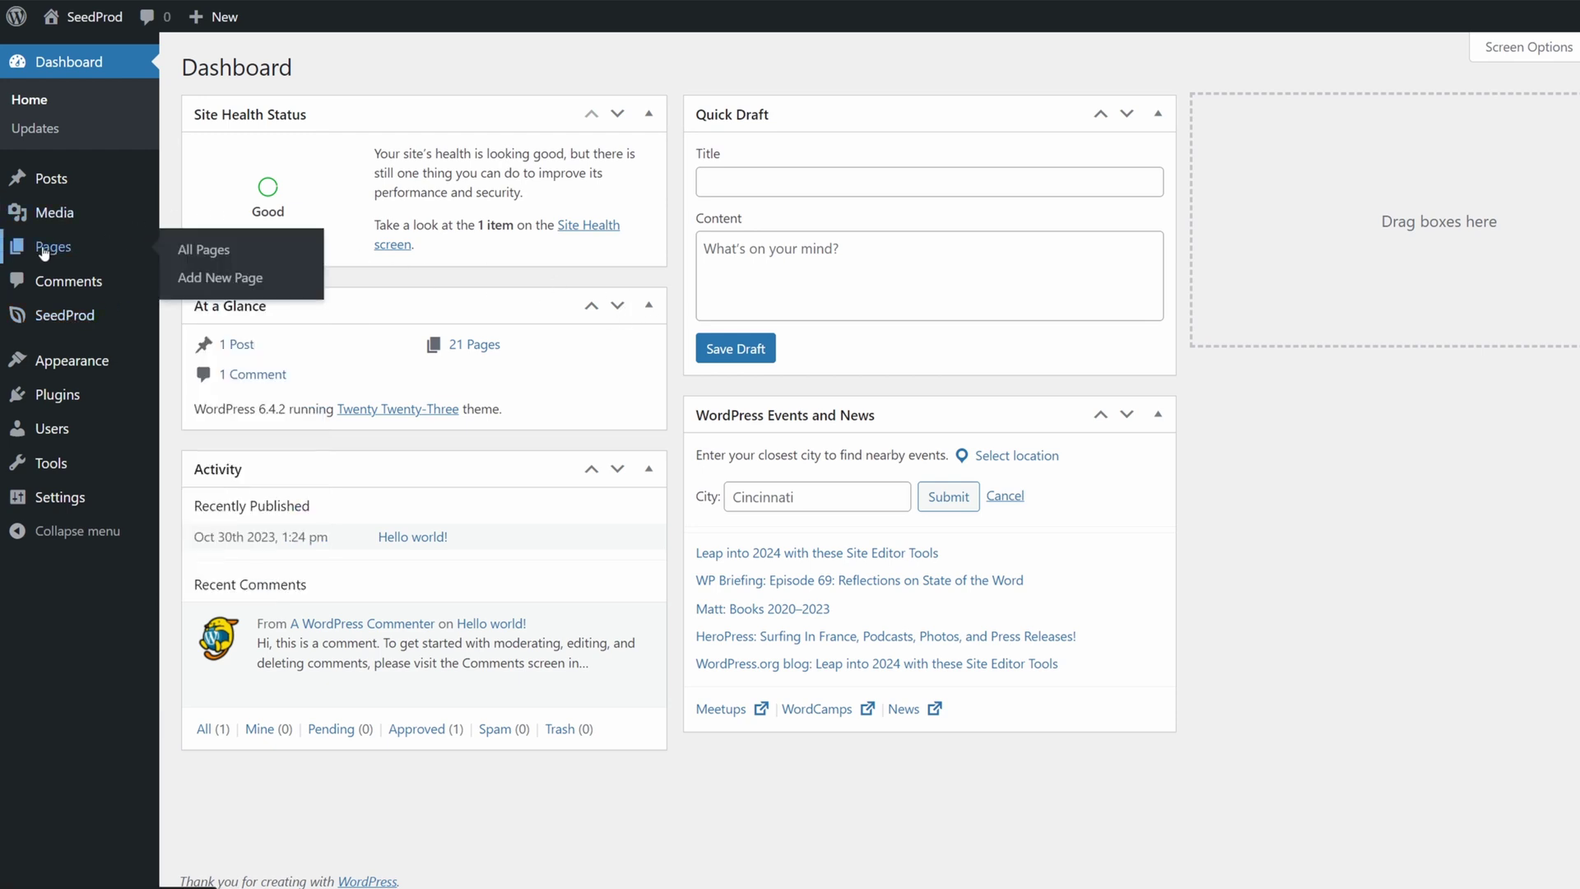
click(229, 280)
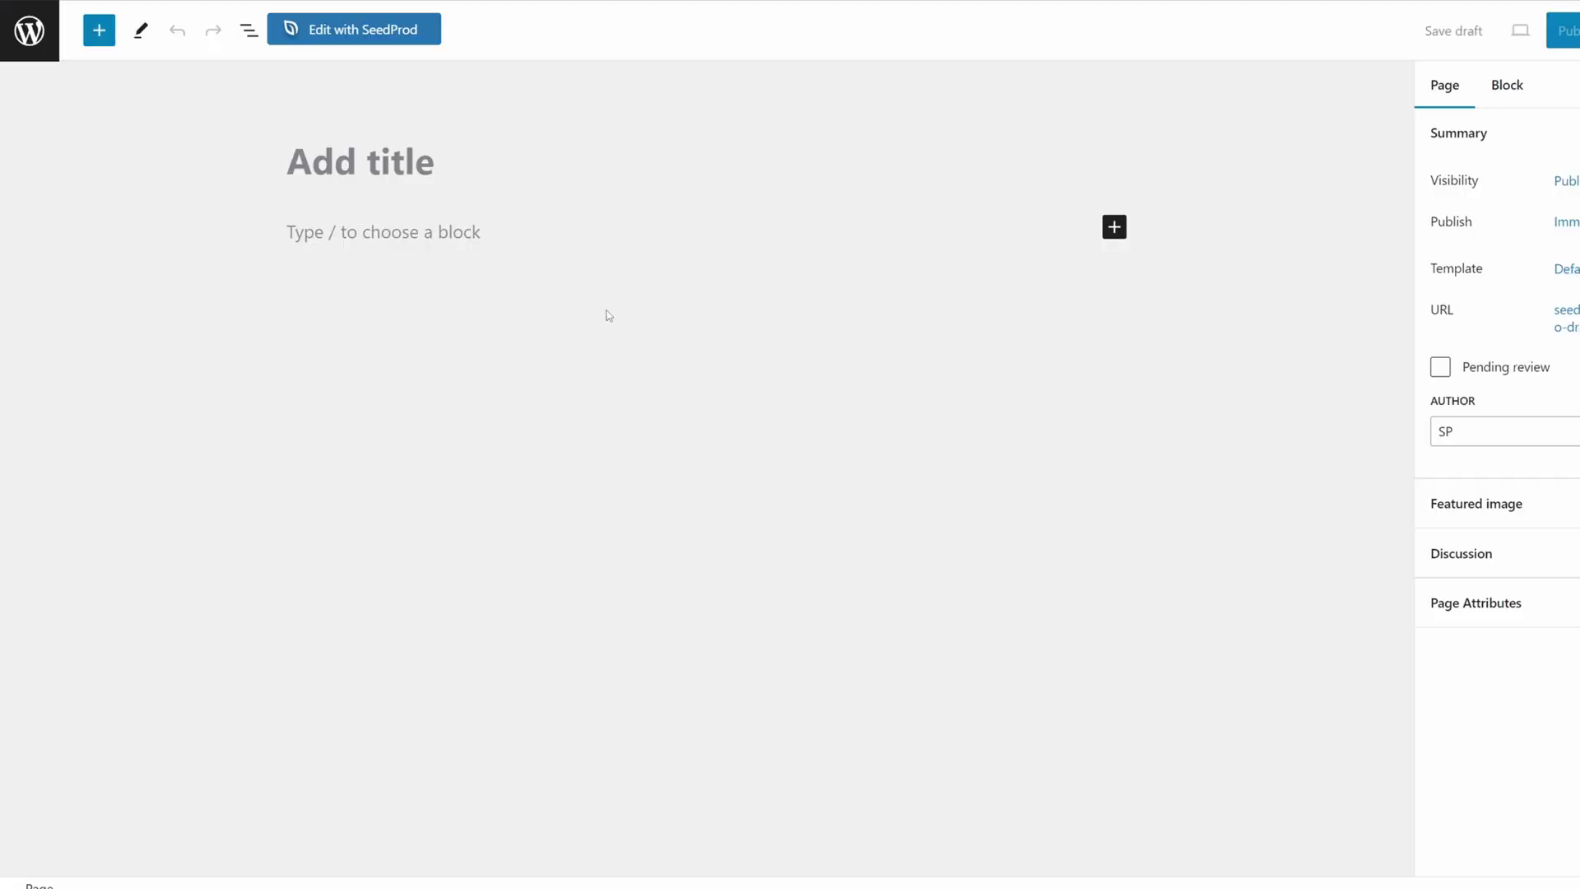
click(382, 41)
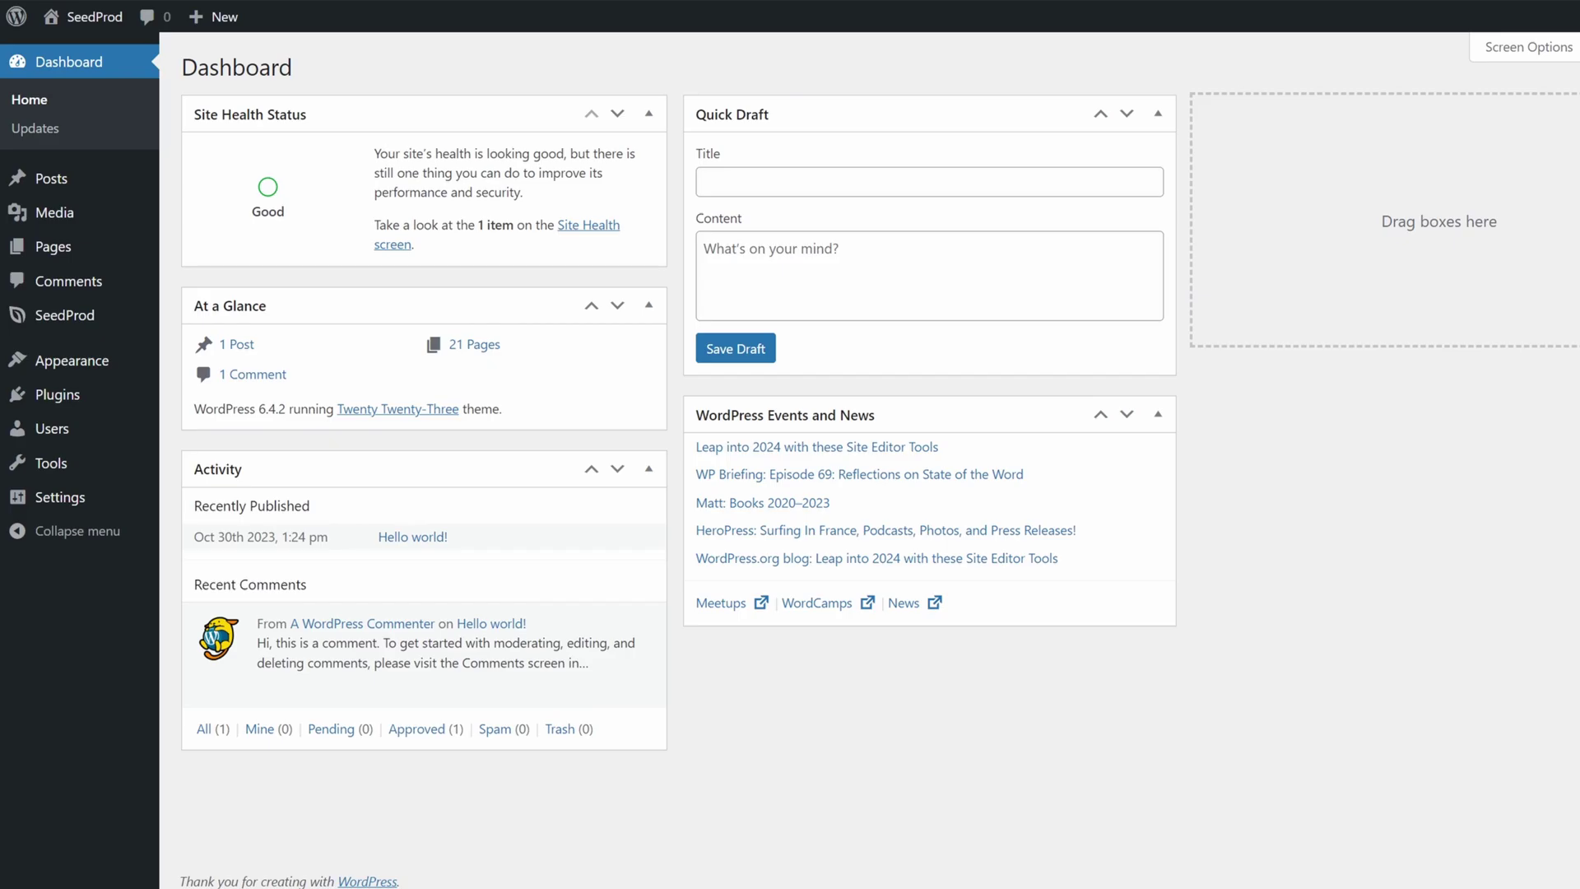
- From SeedProd Landing Pages, start a new landing page showing only Lead Squeeze templates
mouse_move(161, 196)
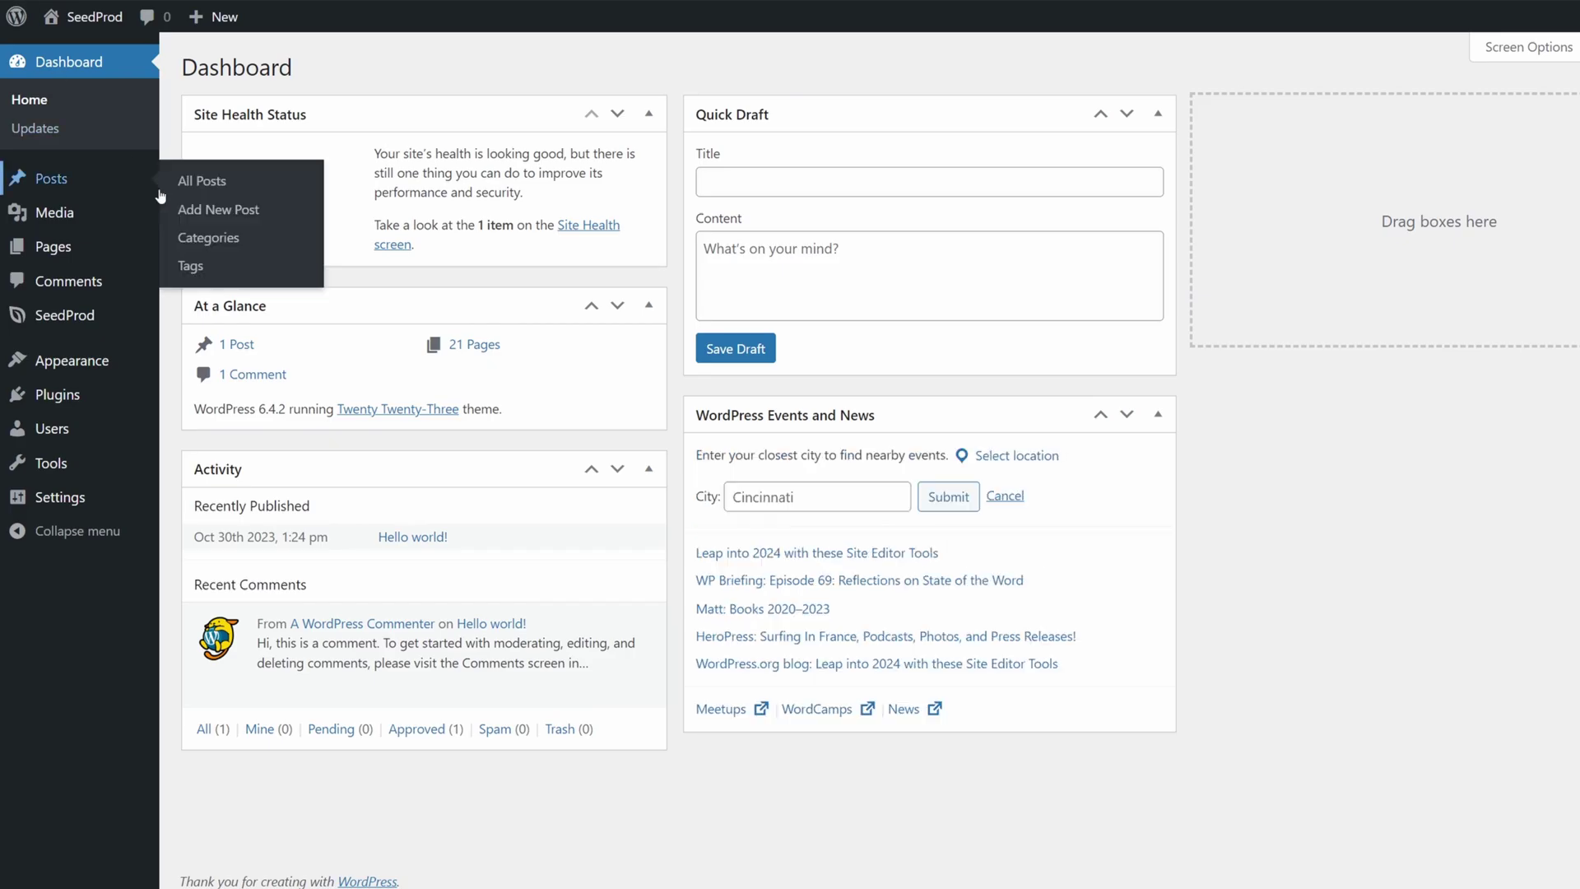
mouse_move(56, 322)
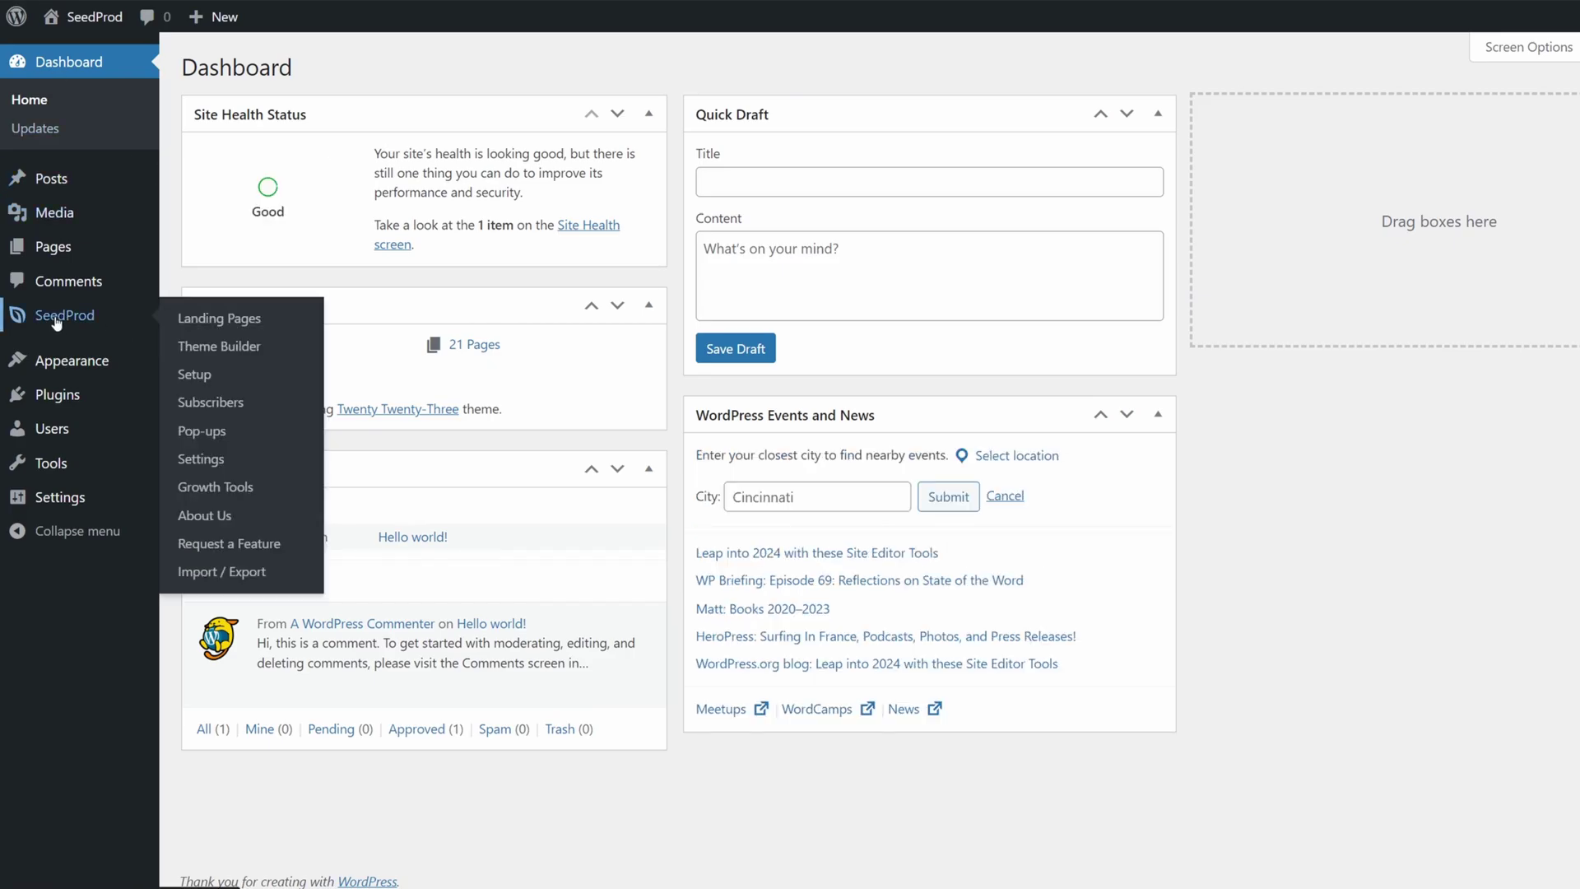
click(255, 322)
scroll(458, 480, down, 2)
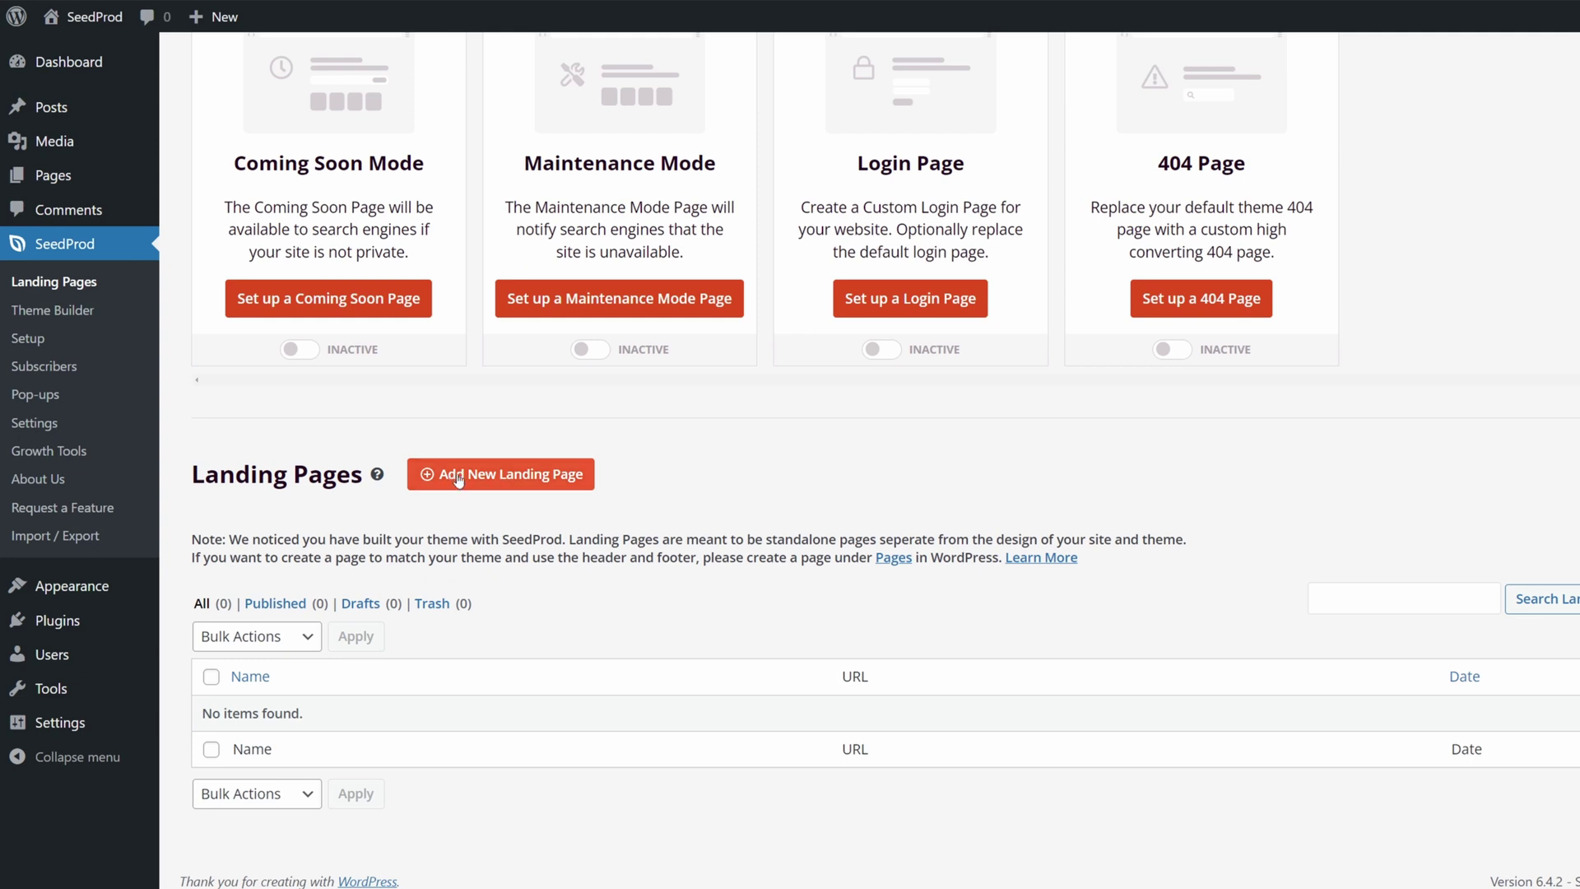
click(499, 477)
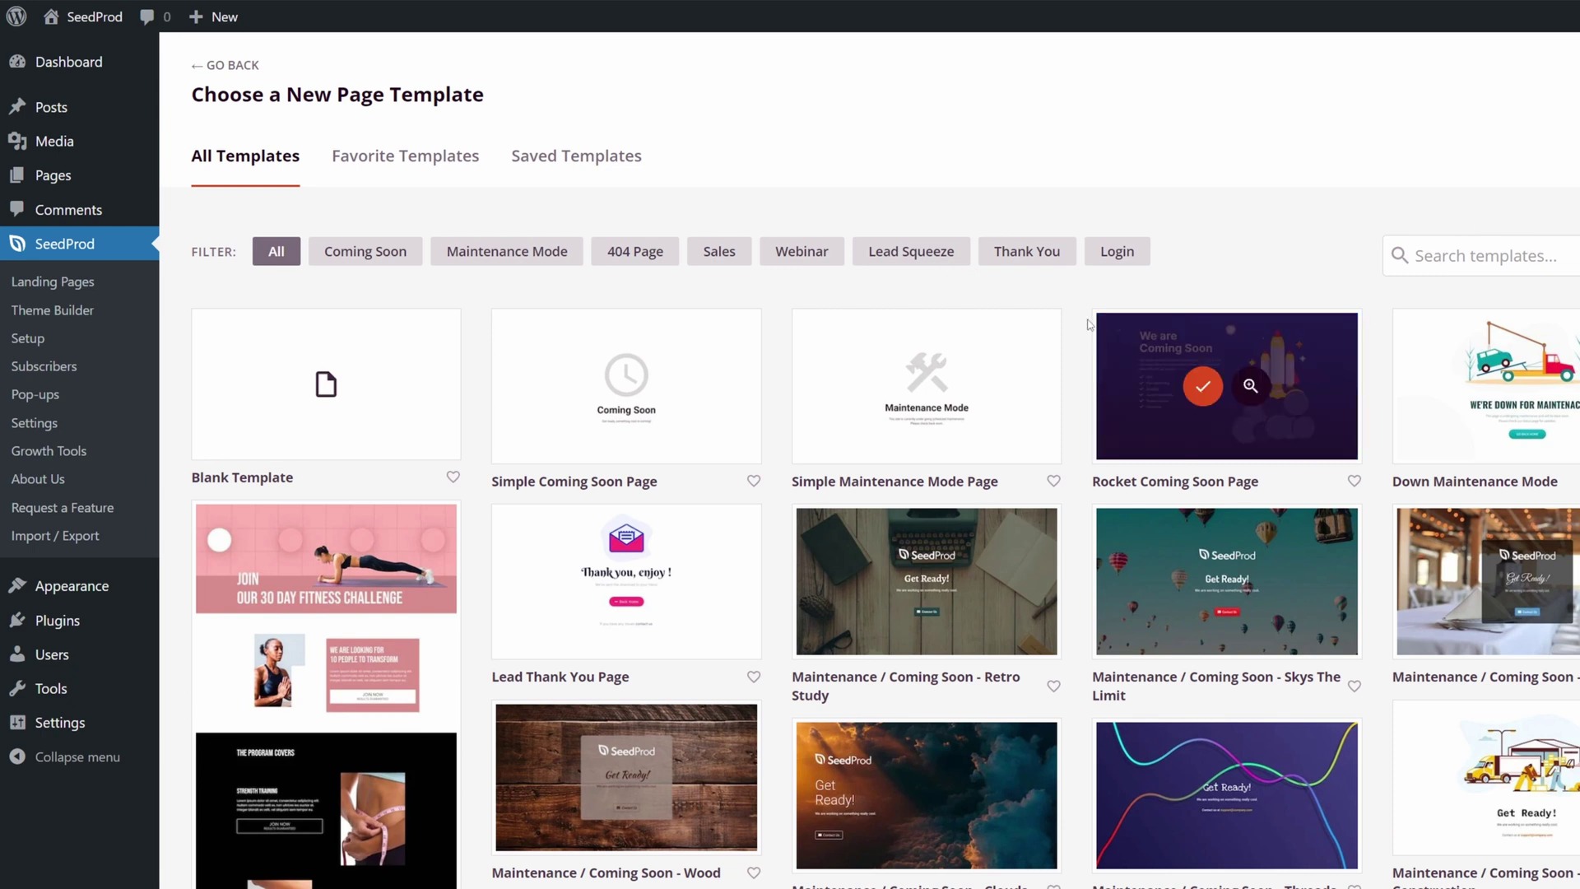
click(926, 257)
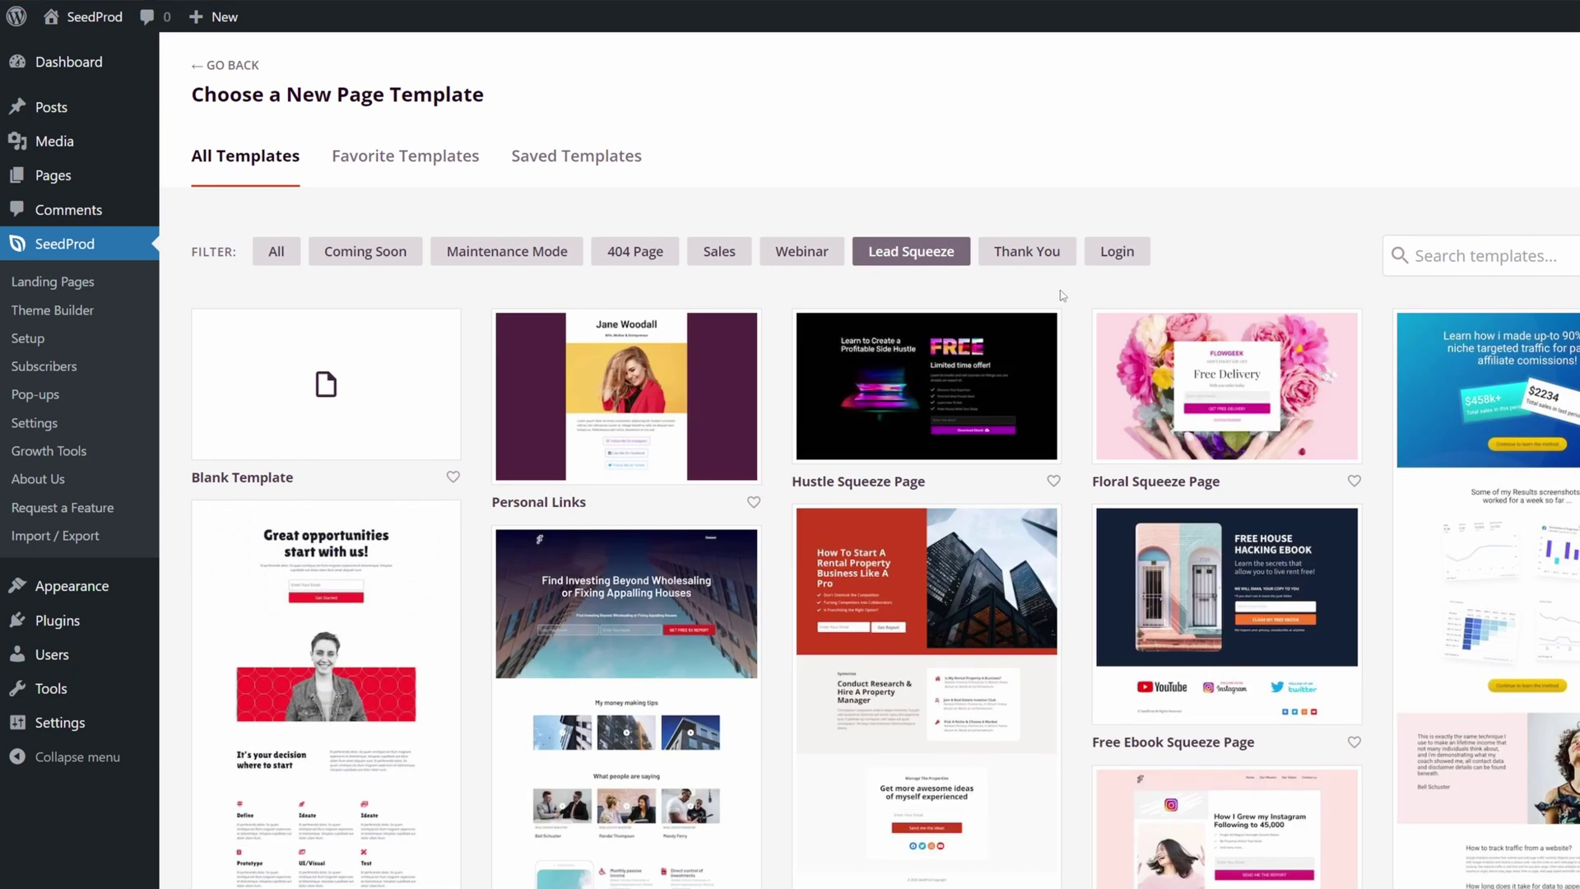
- Pick Floral Squeeze Page, name it 'Digital Art Workbook', and save to start editing
mouse_move(1133, 459)
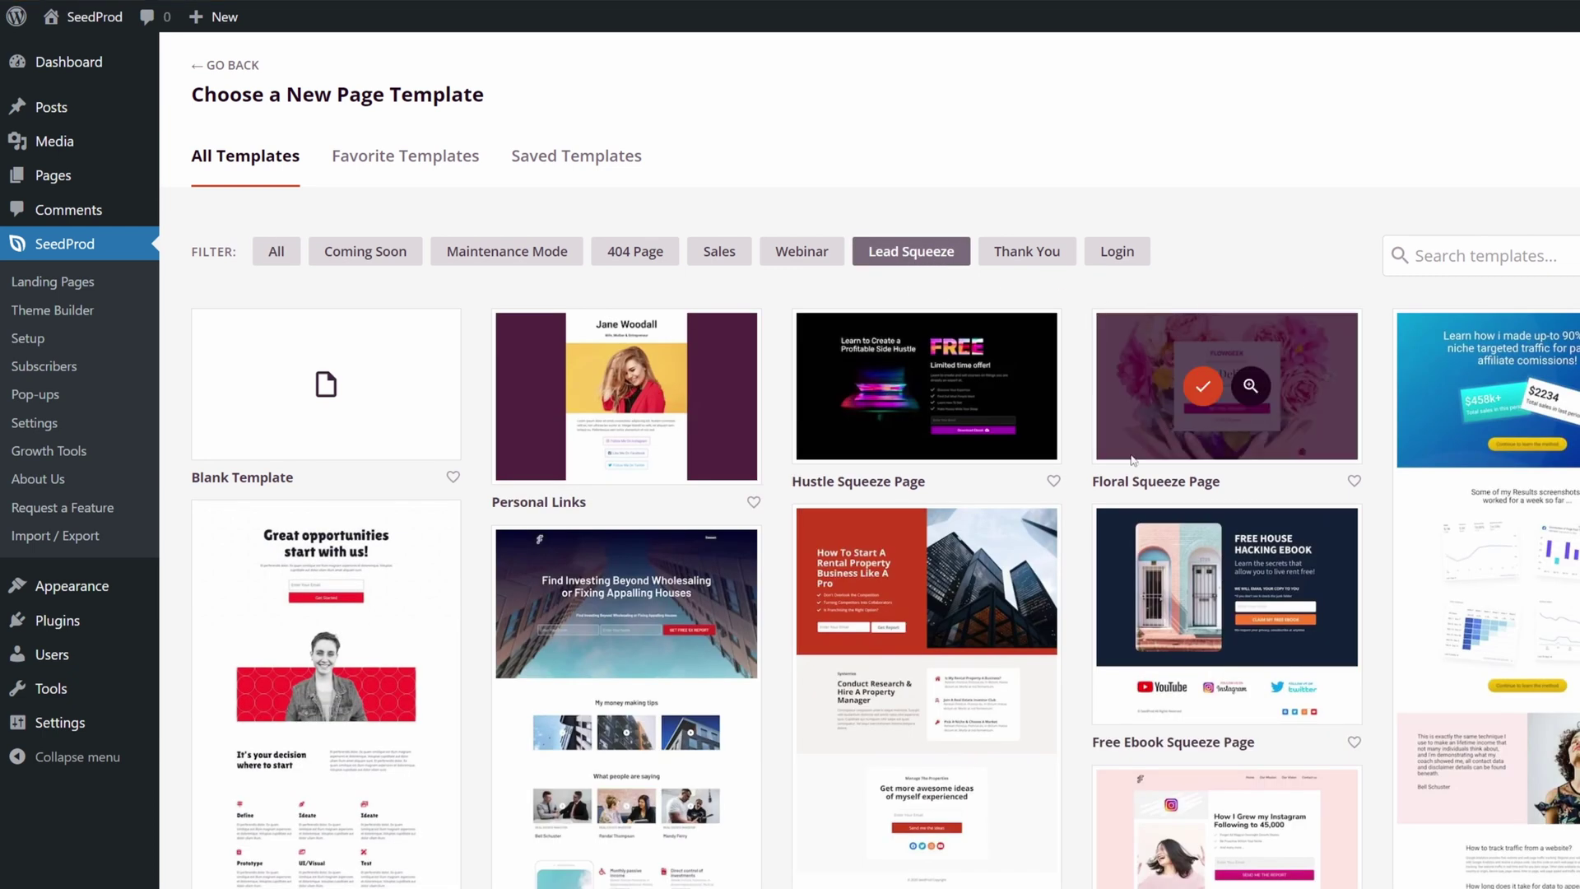
click(1202, 390)
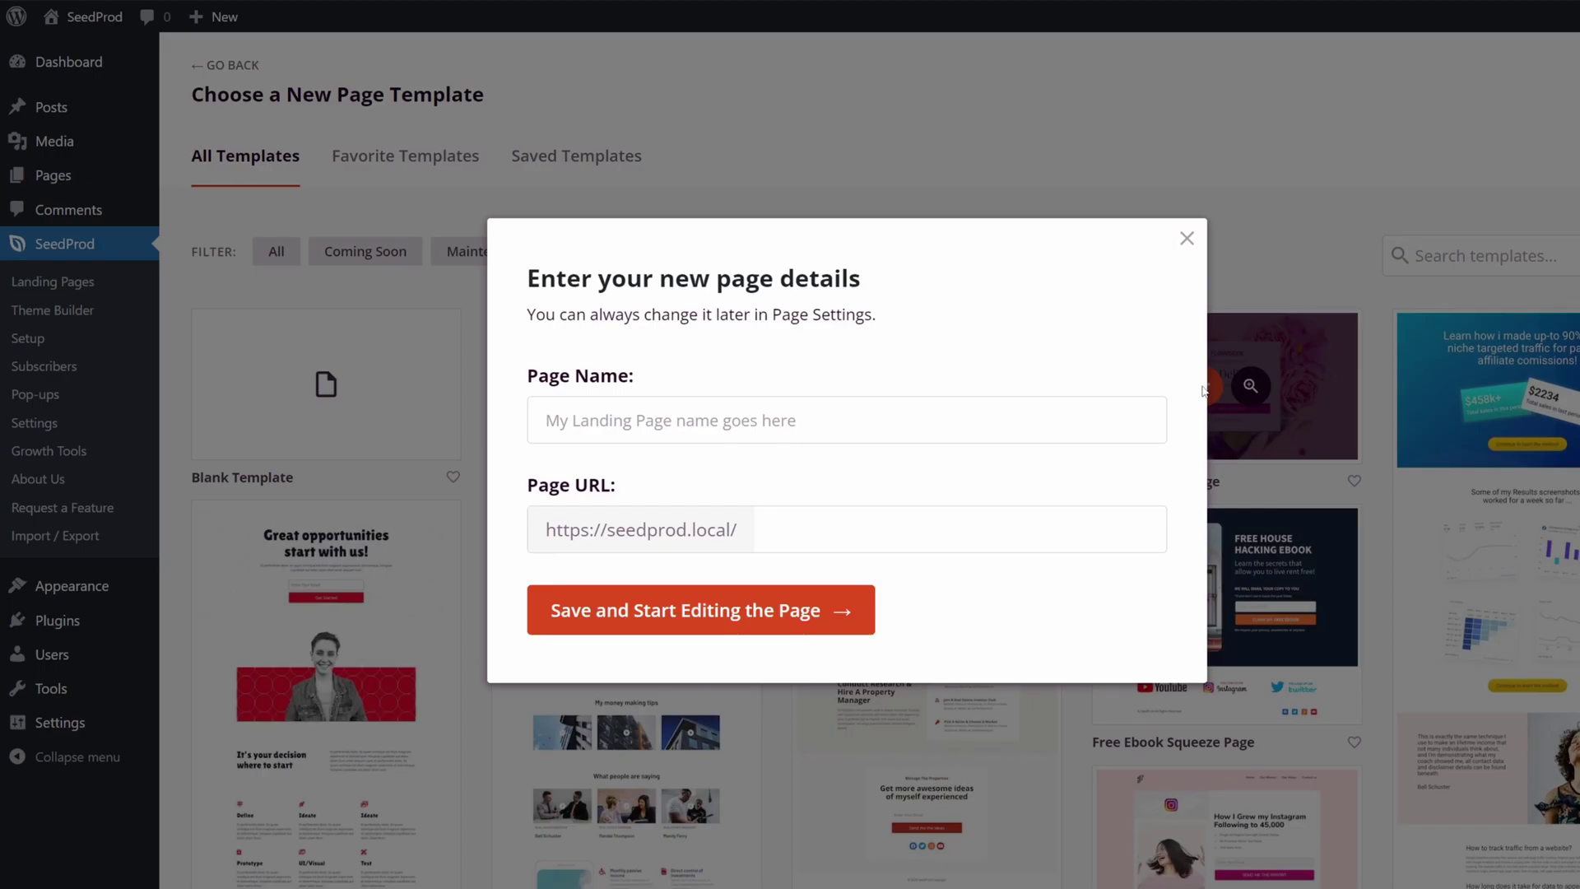
text(Digital Art Workbook)
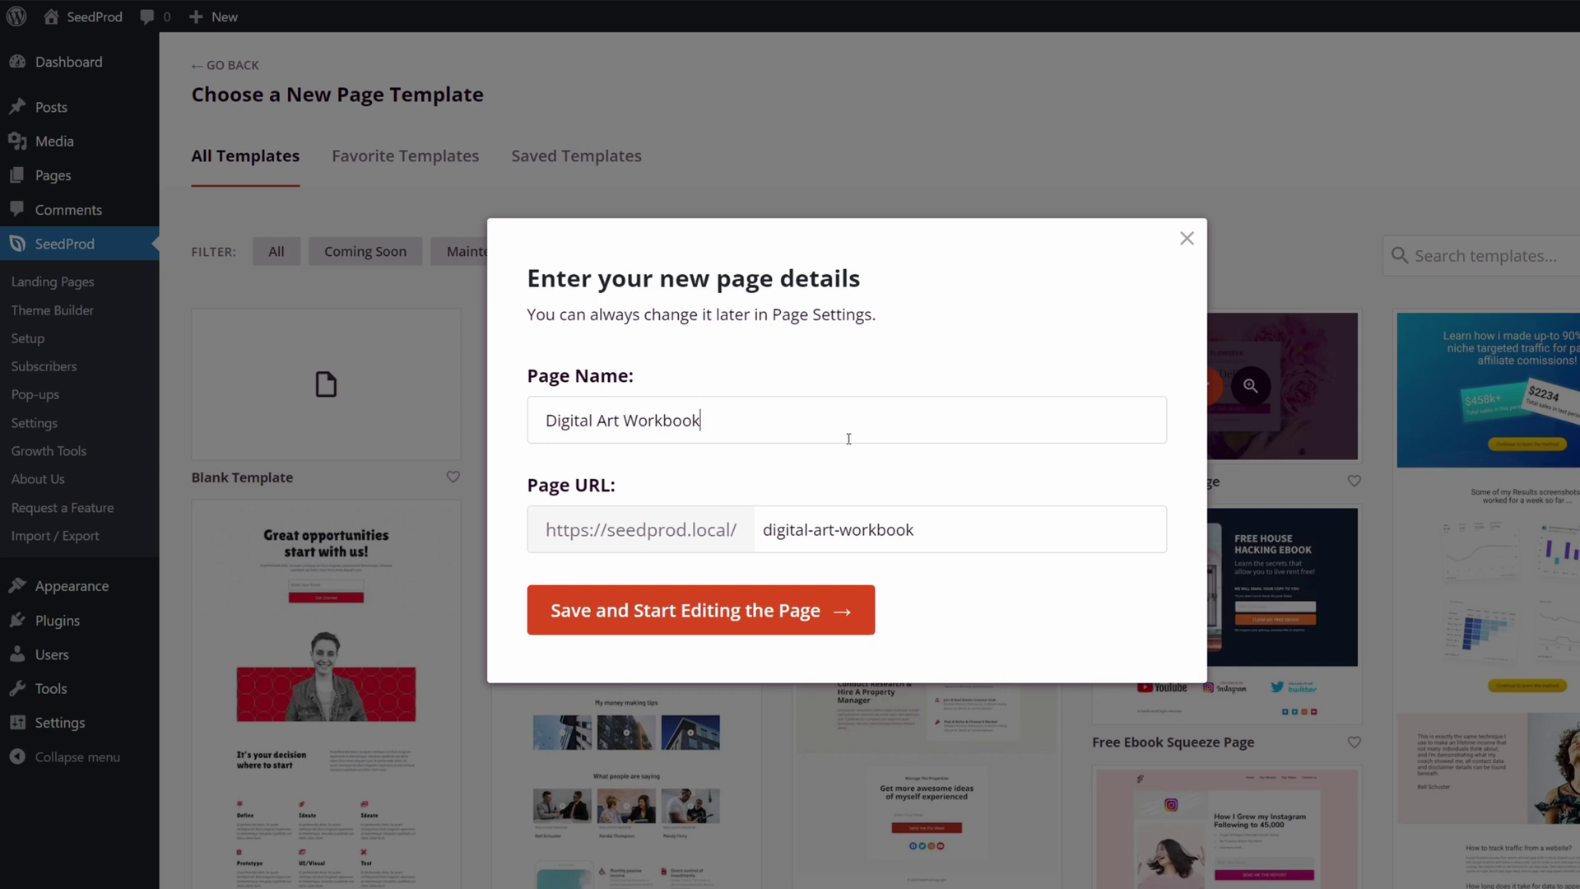
click(753, 626)
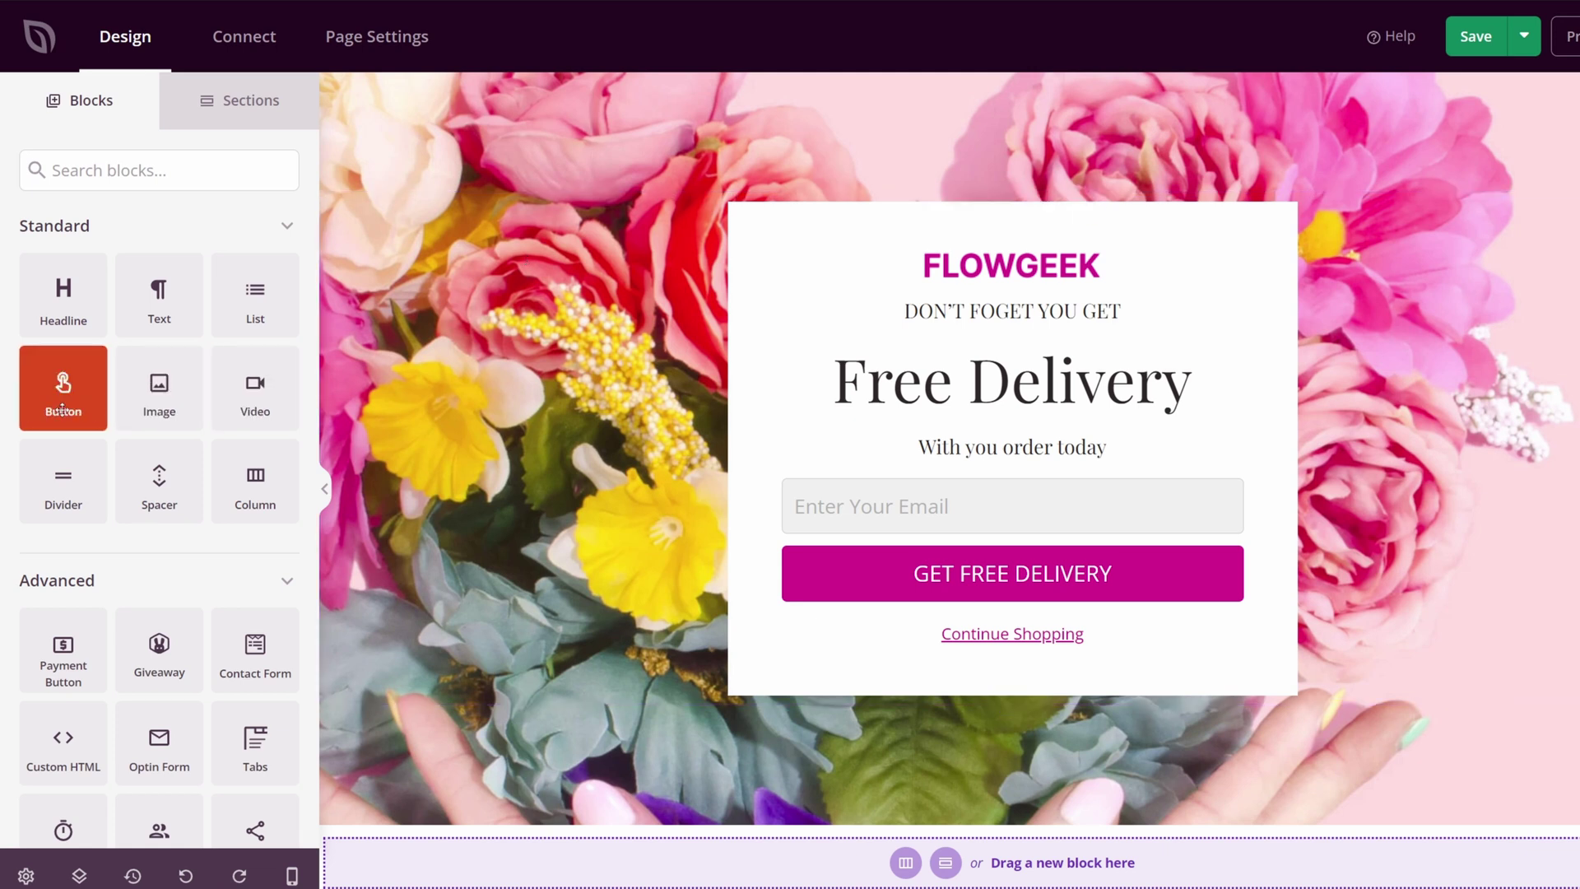
drag(74, 395, 1044, 471)
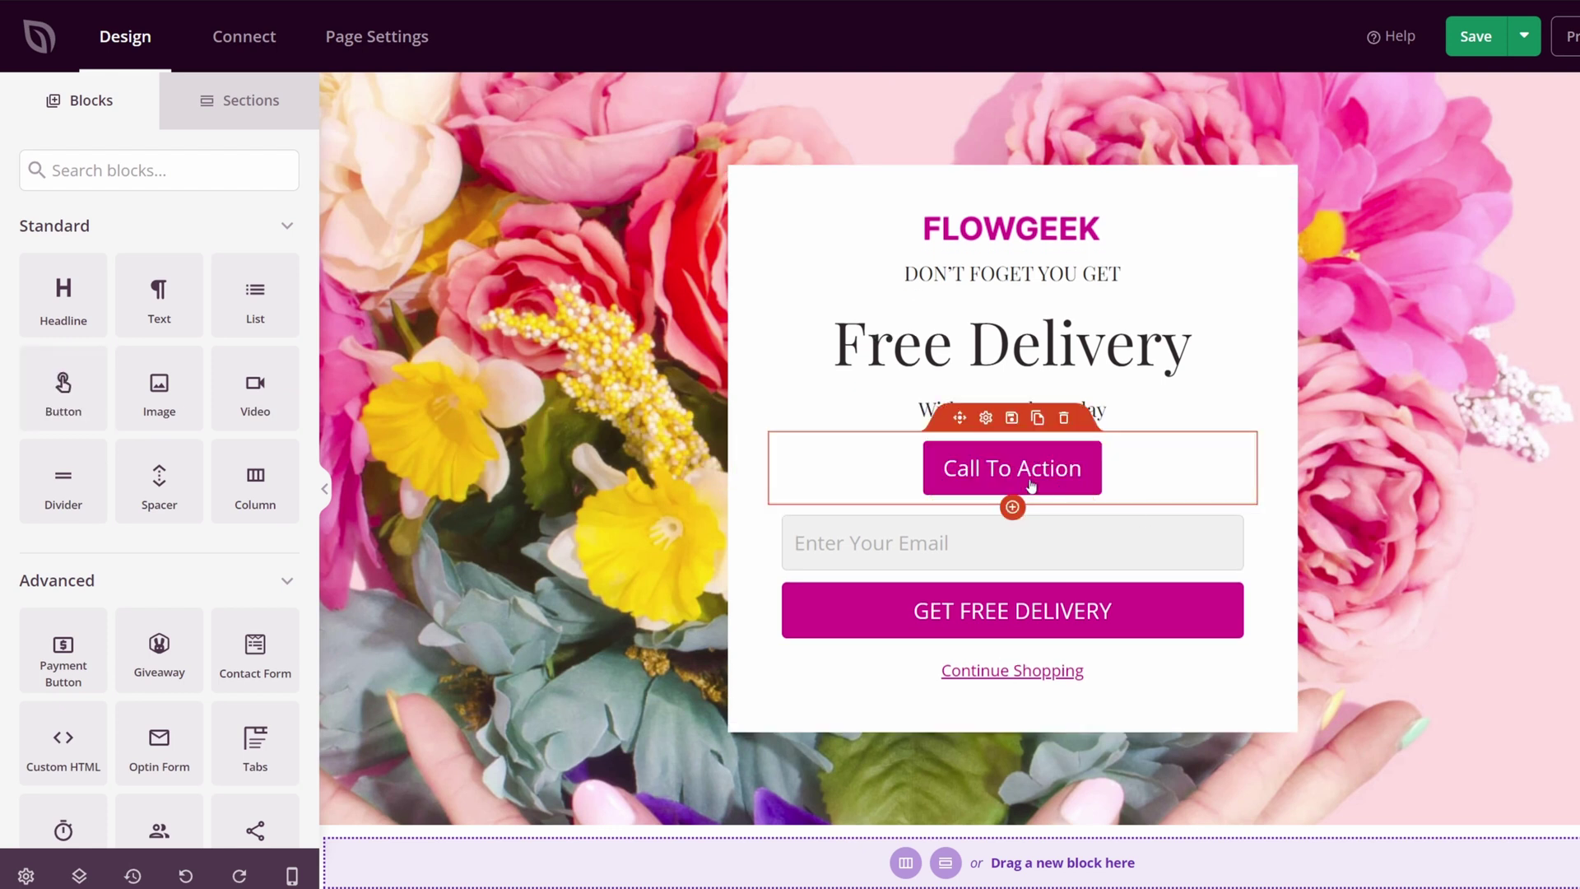
click(987, 419)
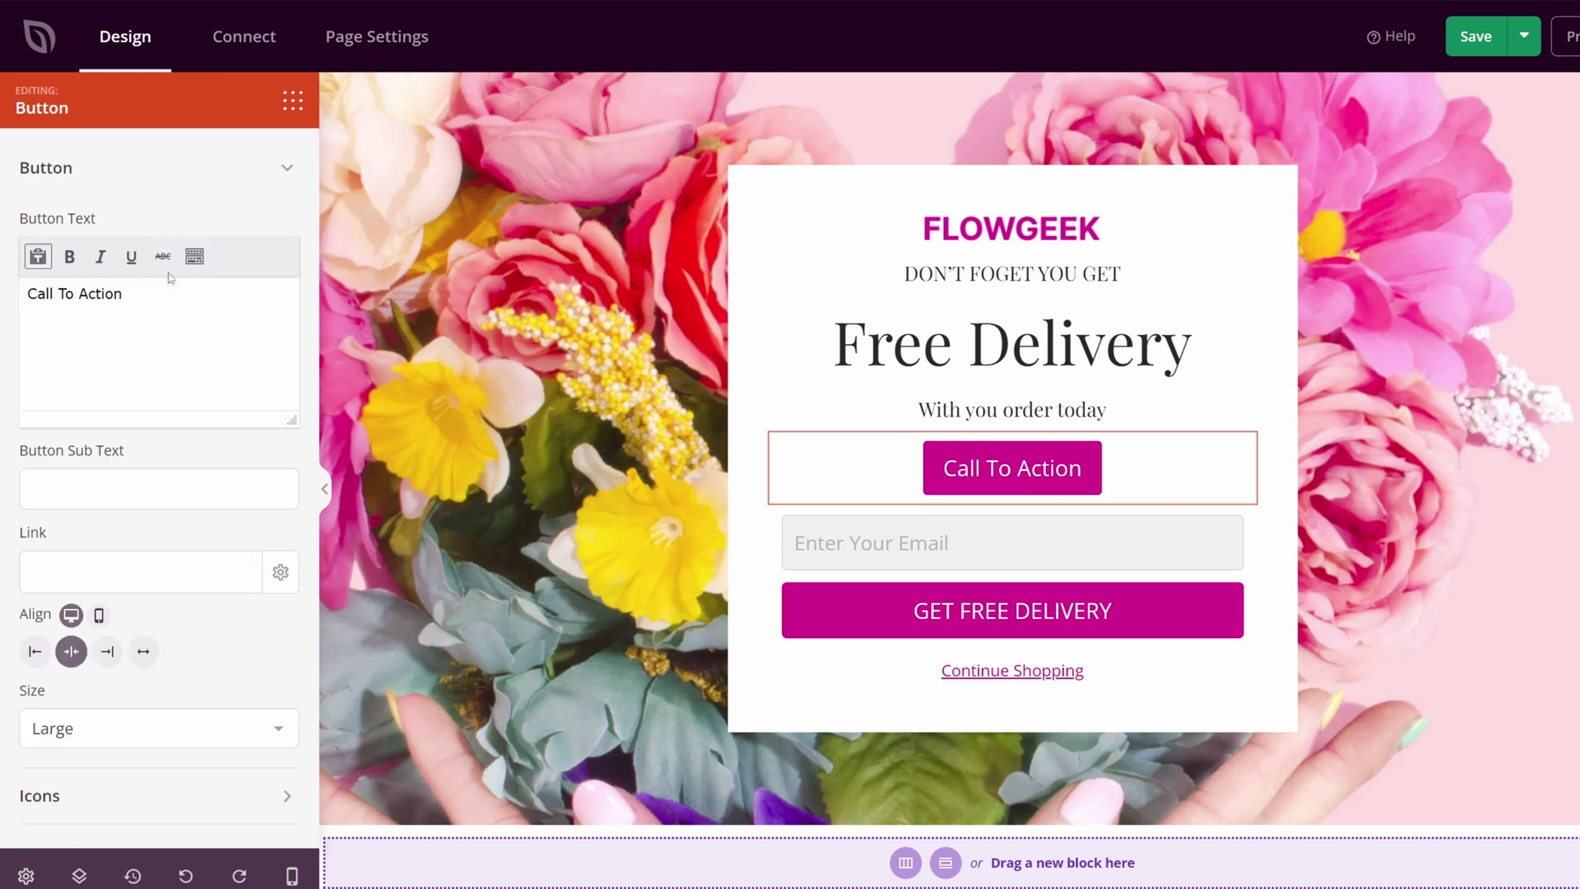
mouse_move(1080, 449)
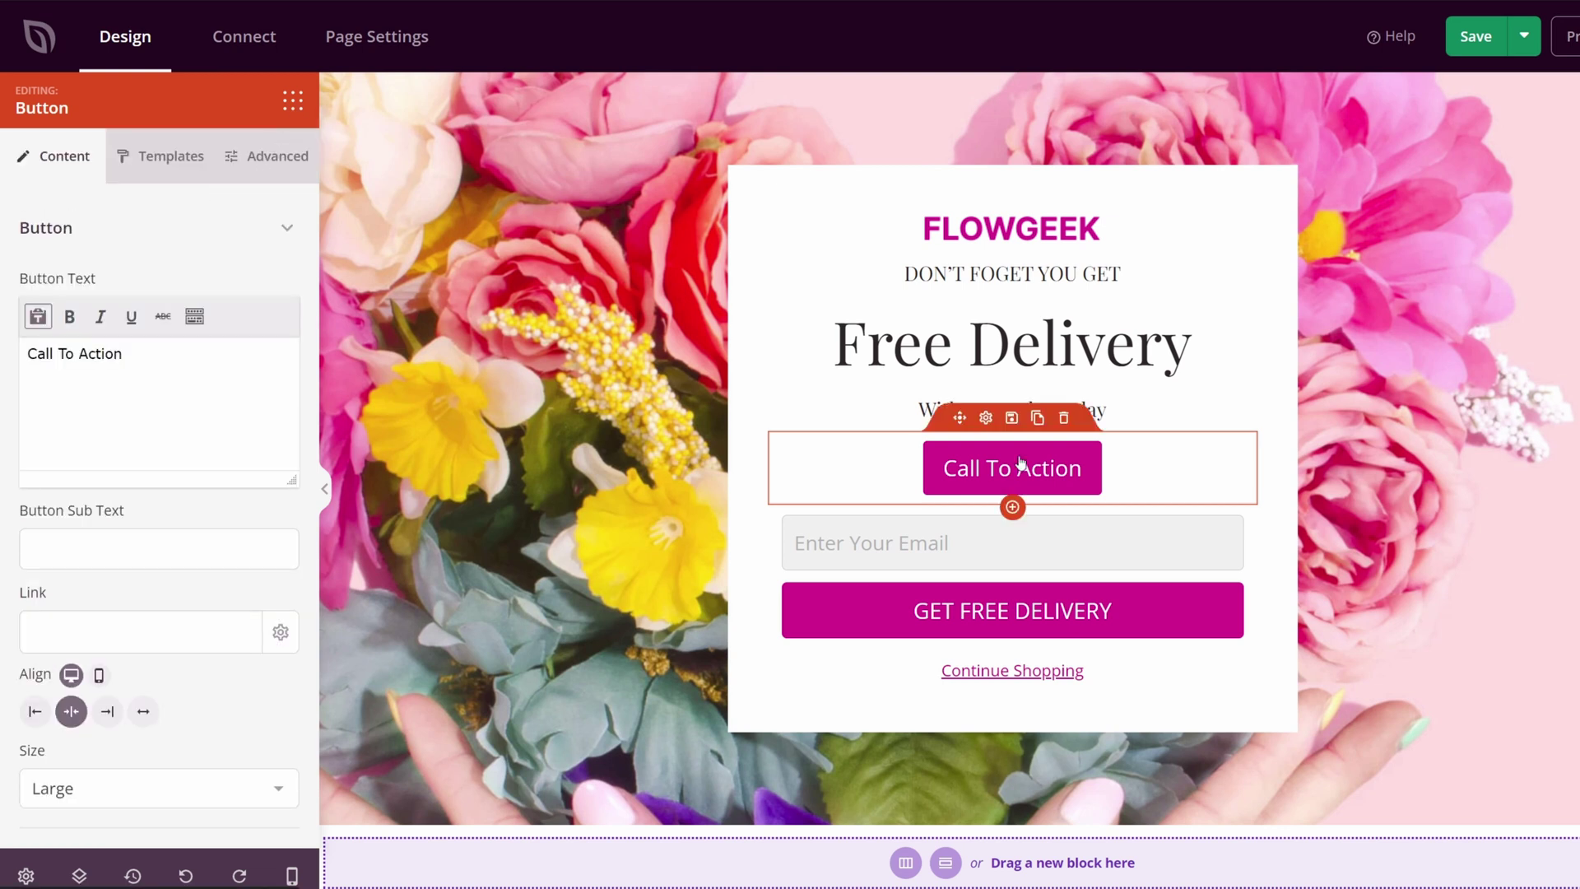
click(1065, 419)
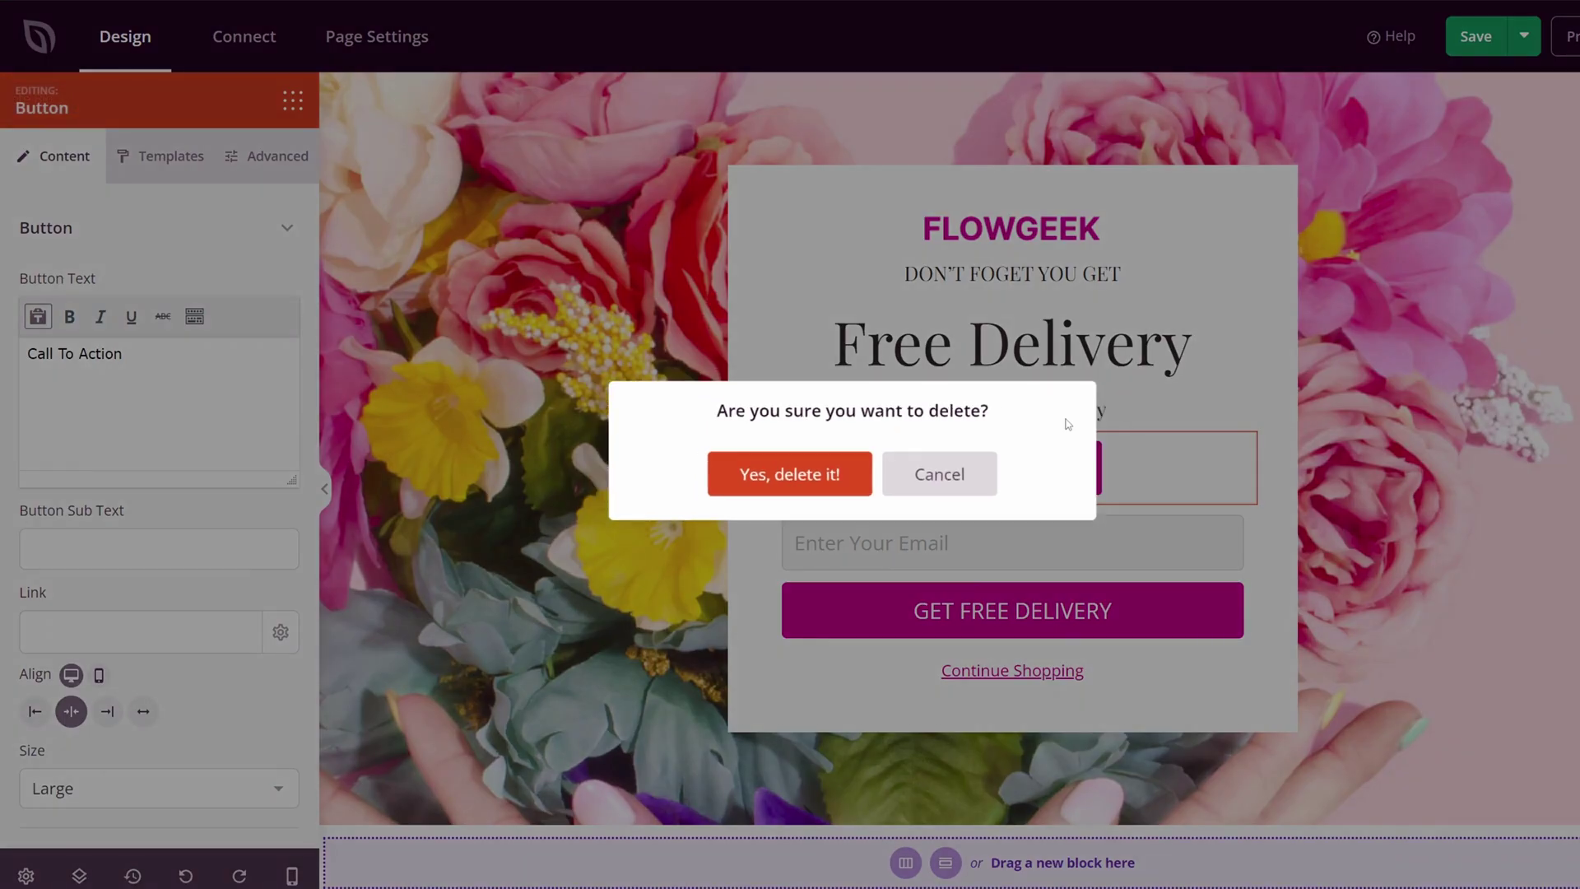
click(786, 483)
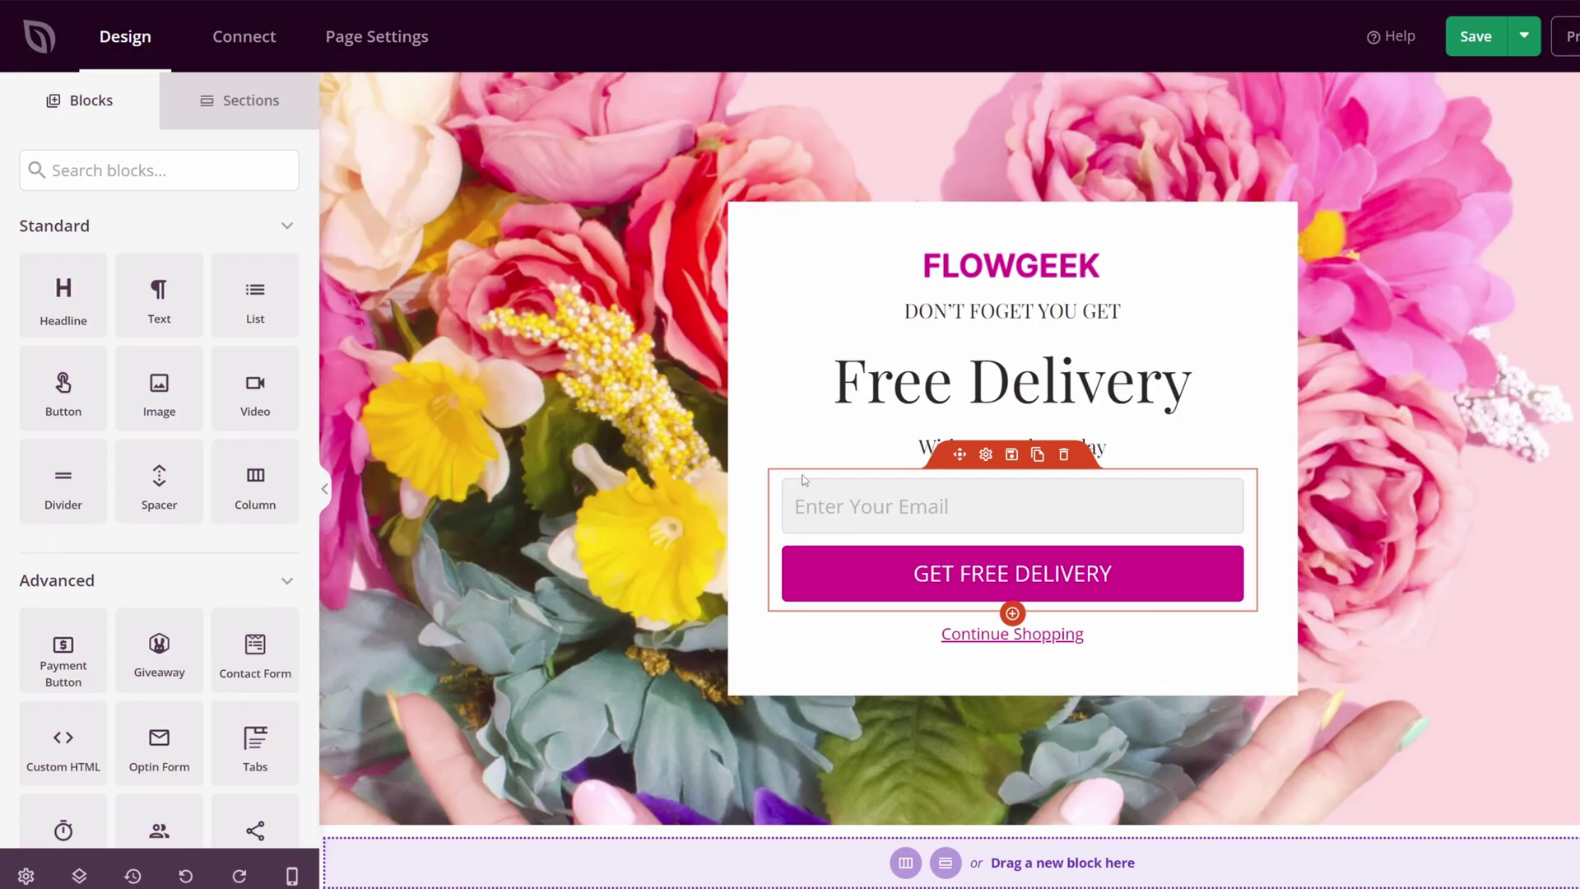
- Browse the Global Settings sections (fonts, colours, background, custom CSS), ending on Background
click(25, 875)
click(77, 162)
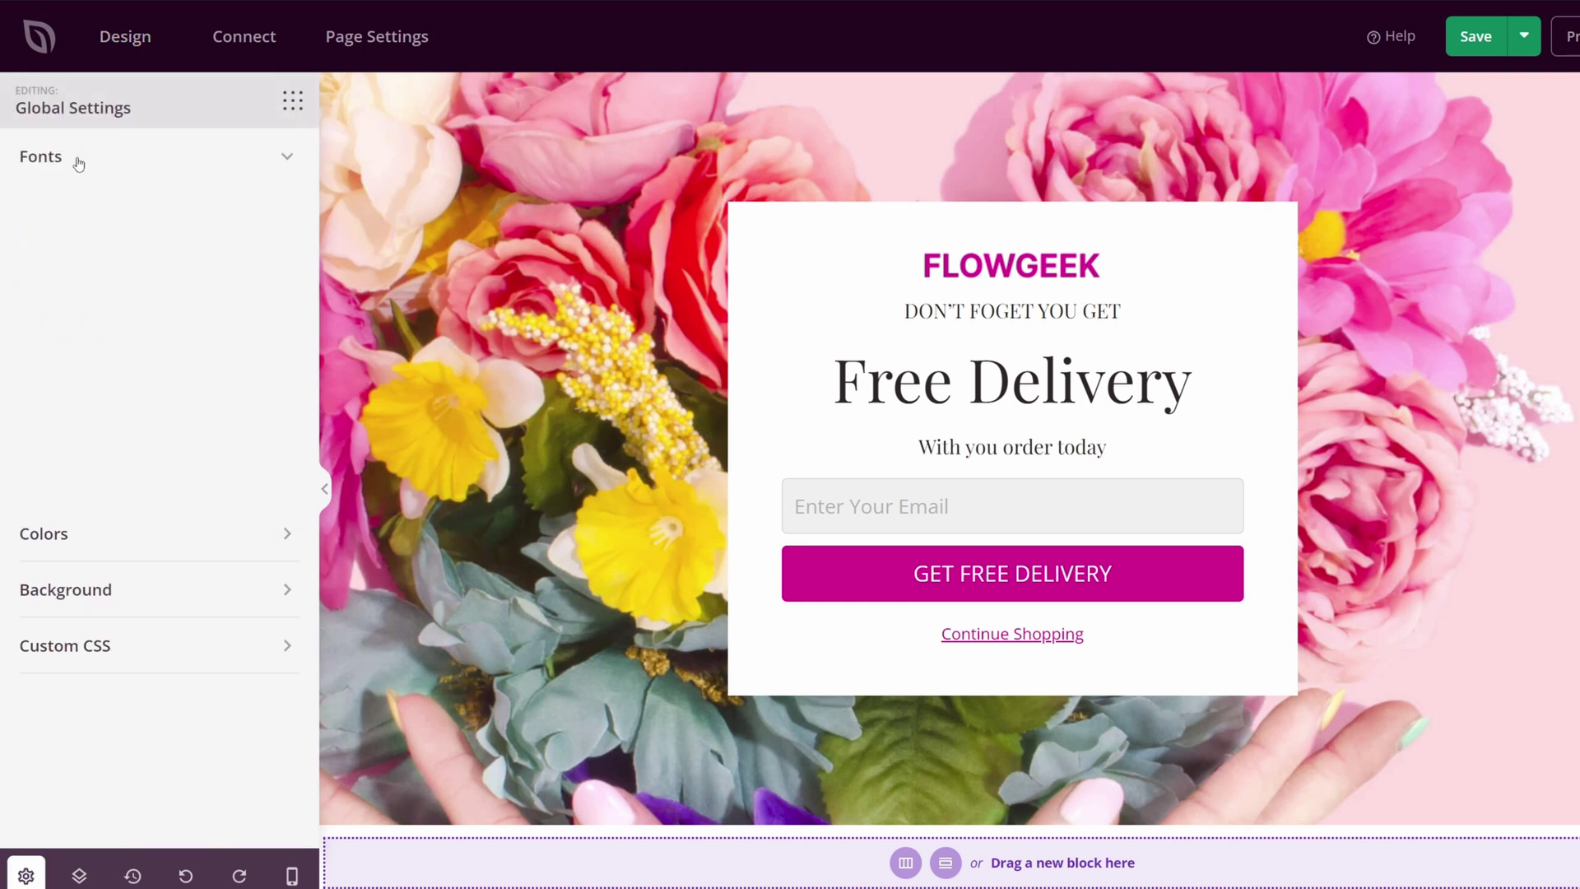
click(78, 162)
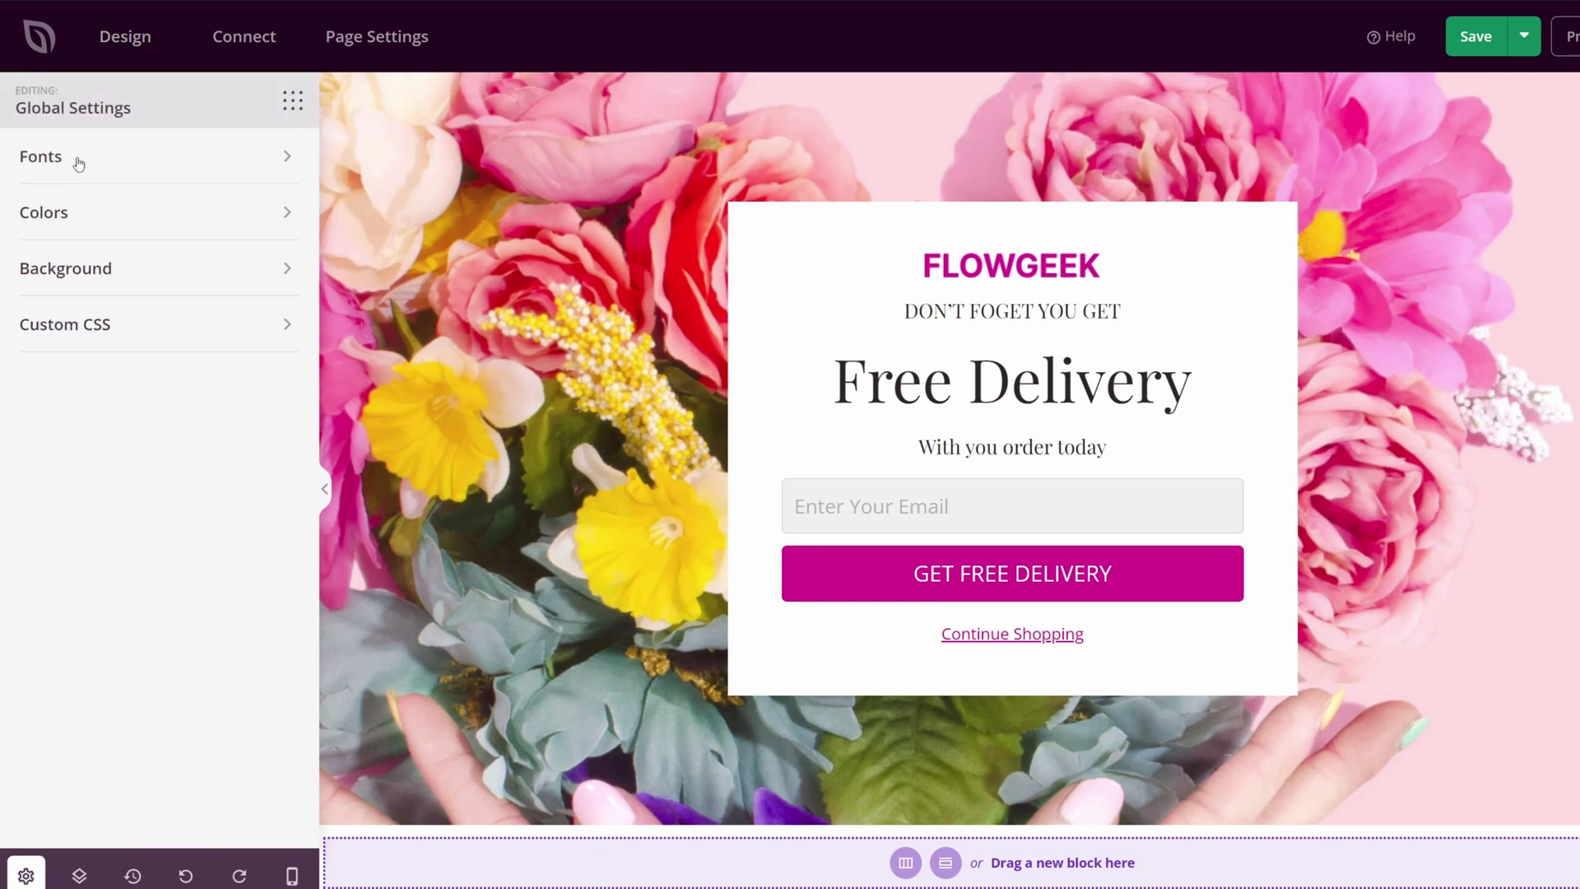
click(52, 221)
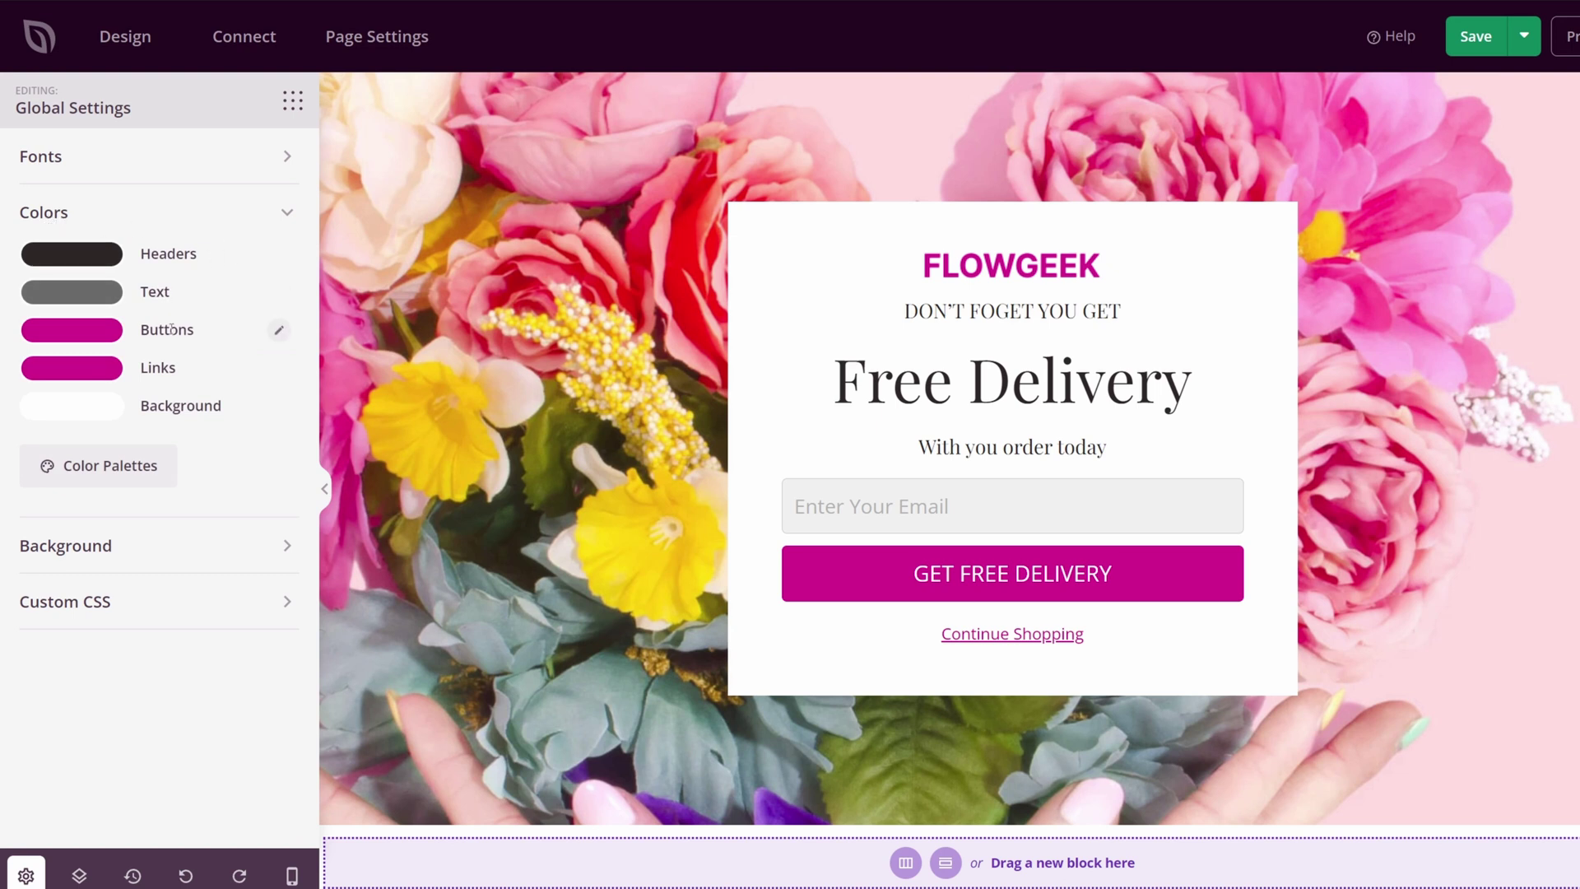
click(83, 216)
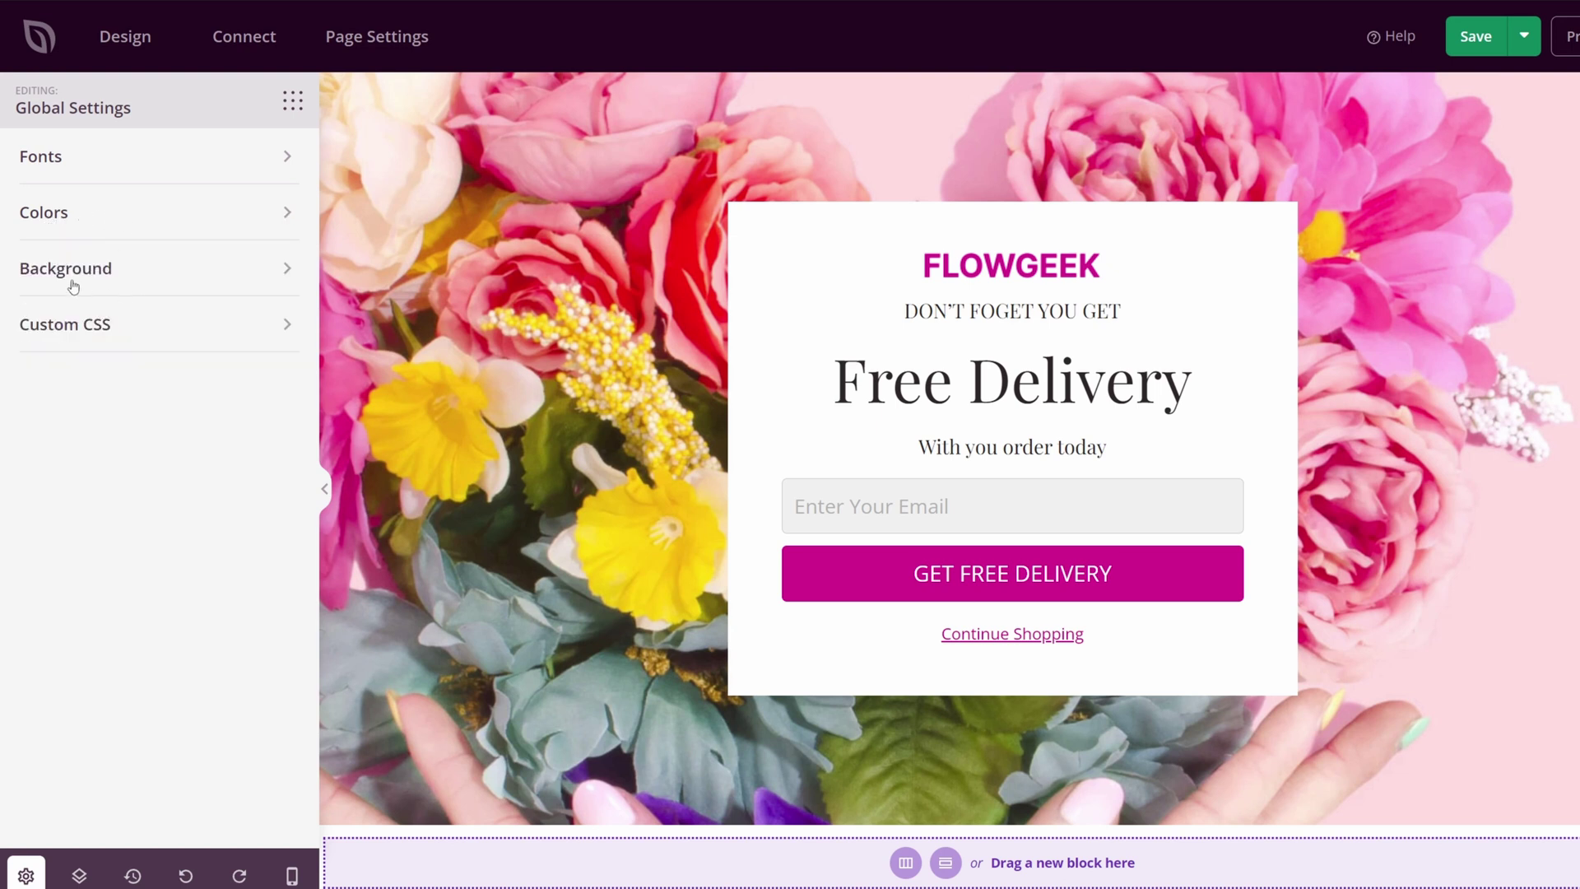
click(72, 271)
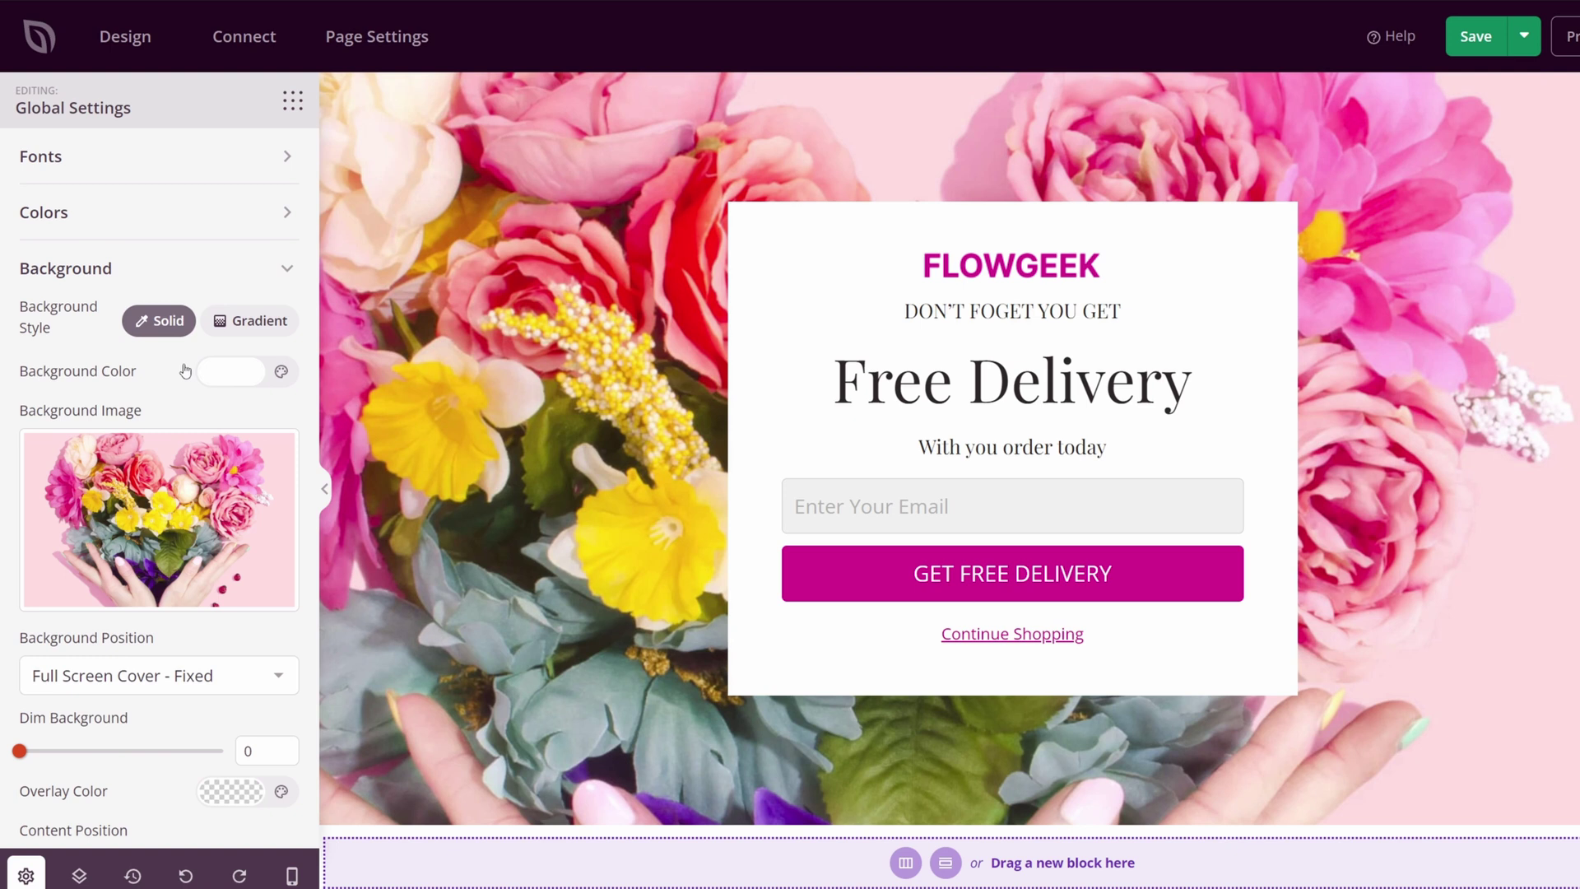
click(91, 277)
click(95, 327)
click(93, 327)
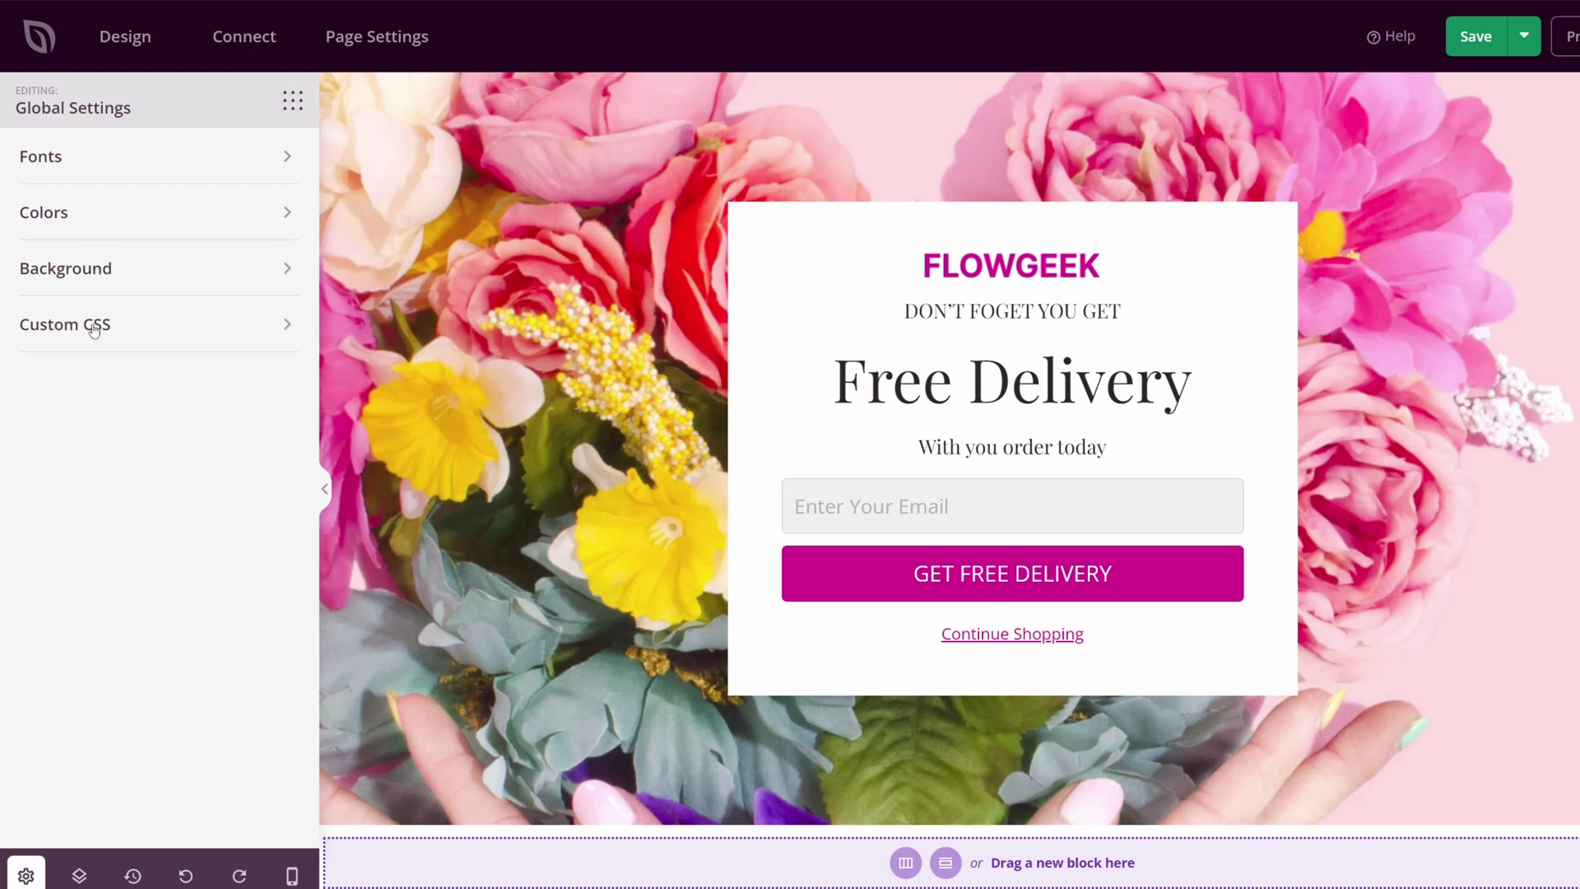
click(90, 277)
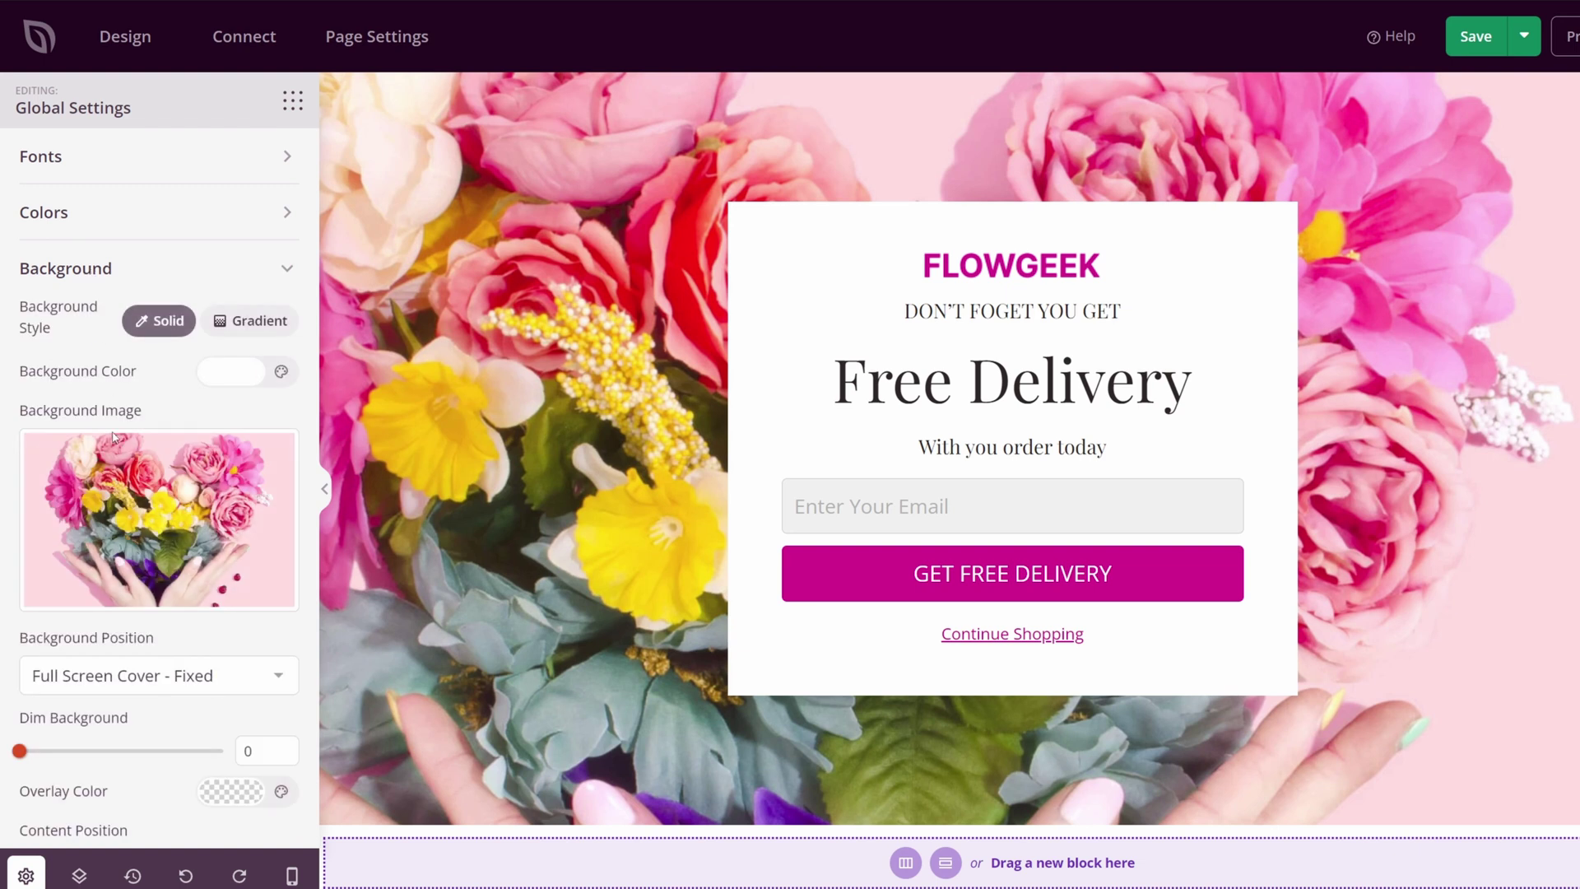
- Remove the floral background image and set the page background colour to white
mouse_move(79, 498)
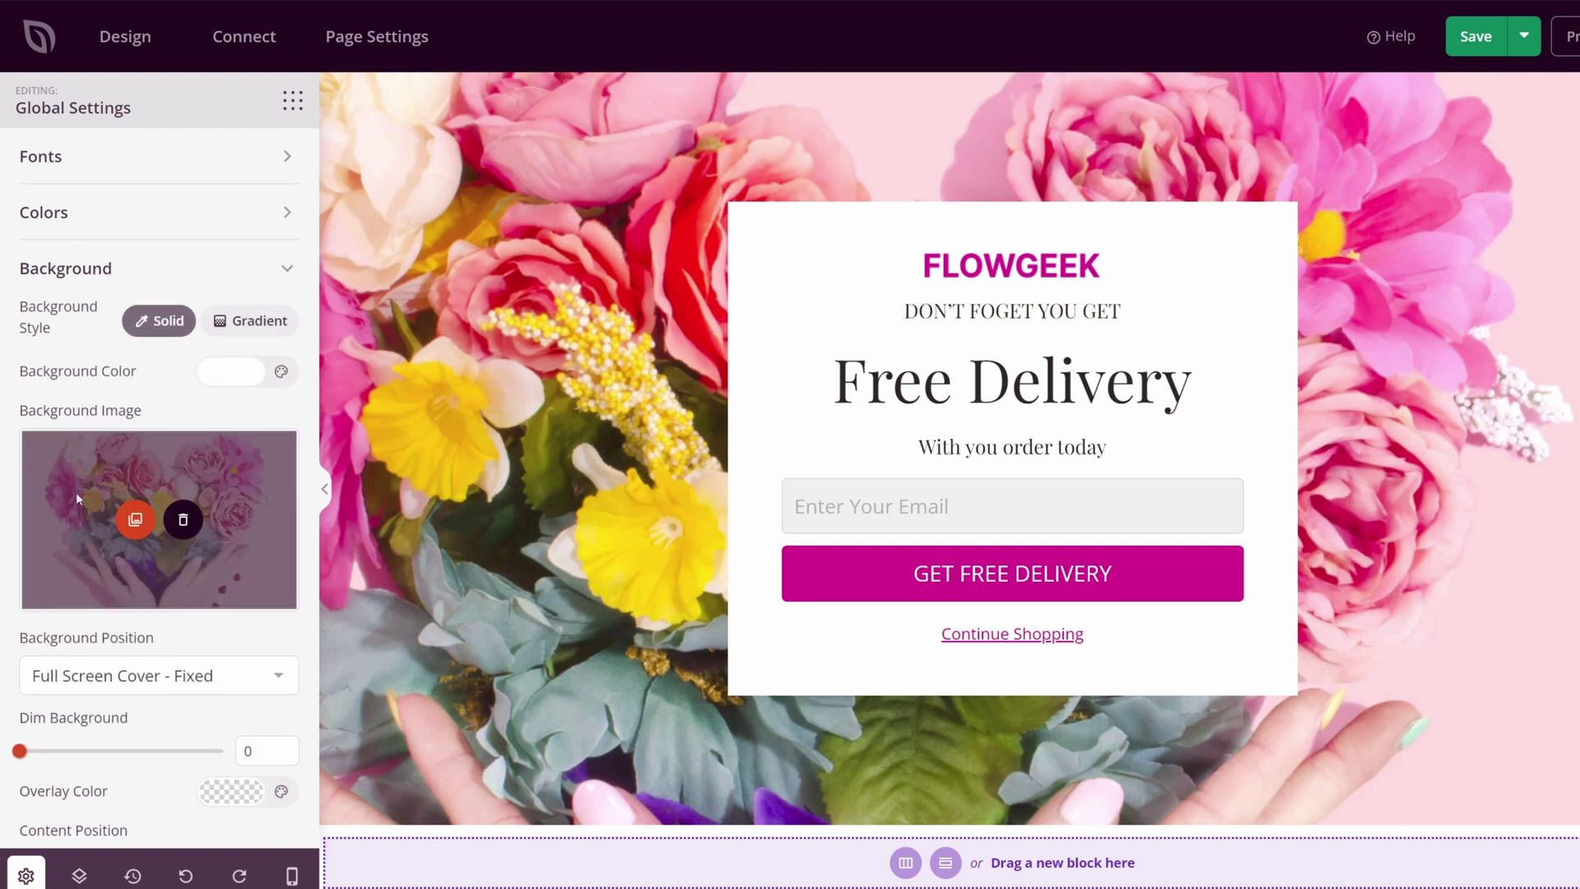
click(183, 519)
click(230, 371)
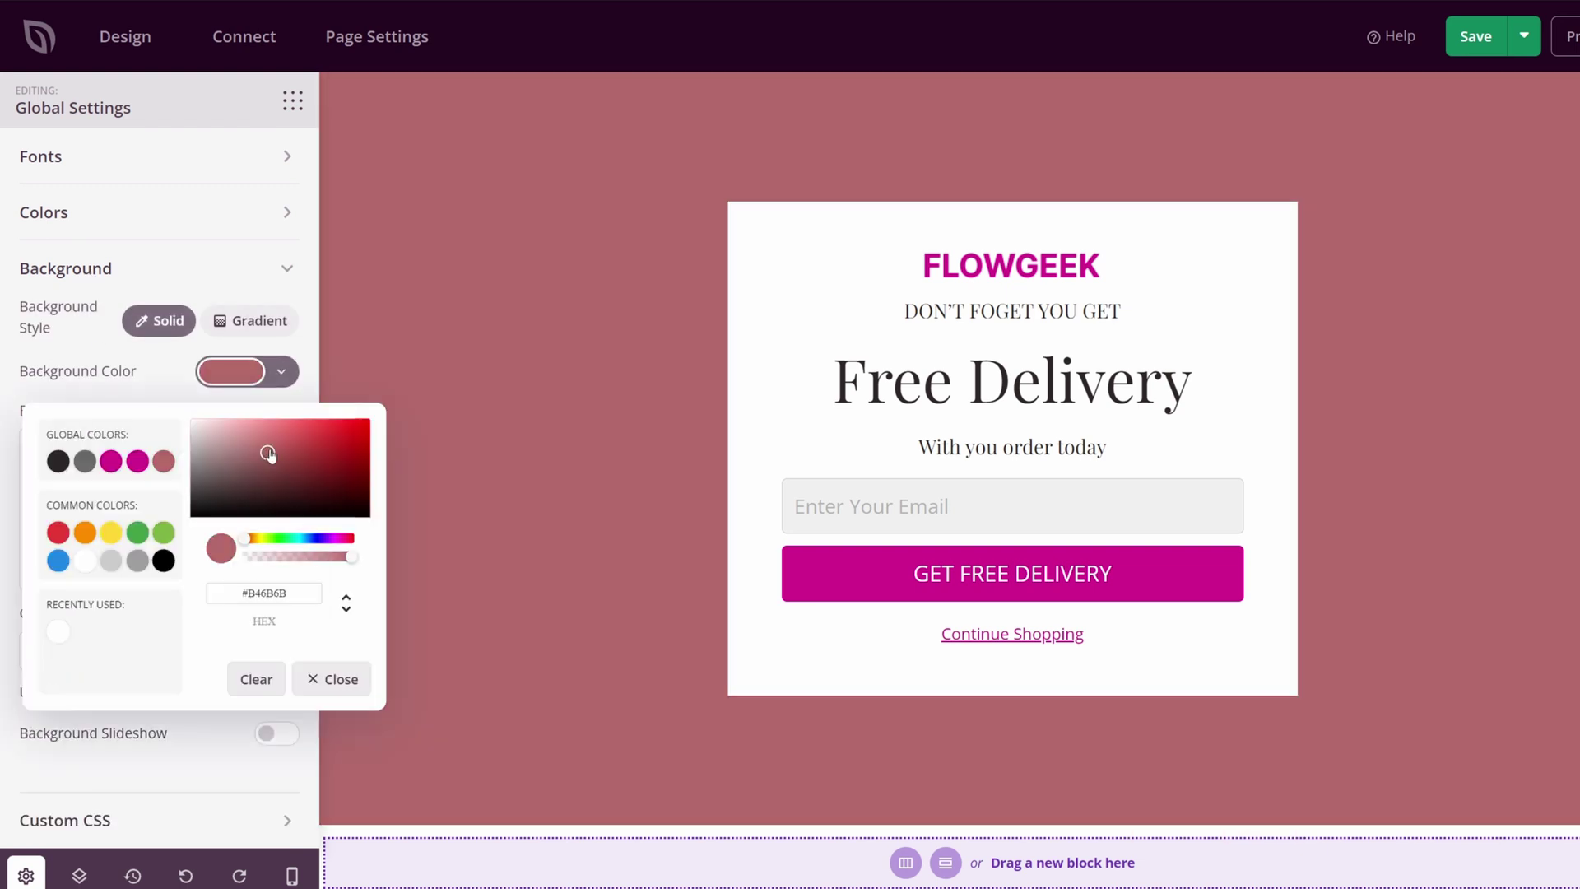
mouse_move(268, 452)
mouse_down()
mouse_move(275, 469)
mouse_move(289, 444)
mouse_move(332, 441)
mouse_move(284, 456)
mouse_up()
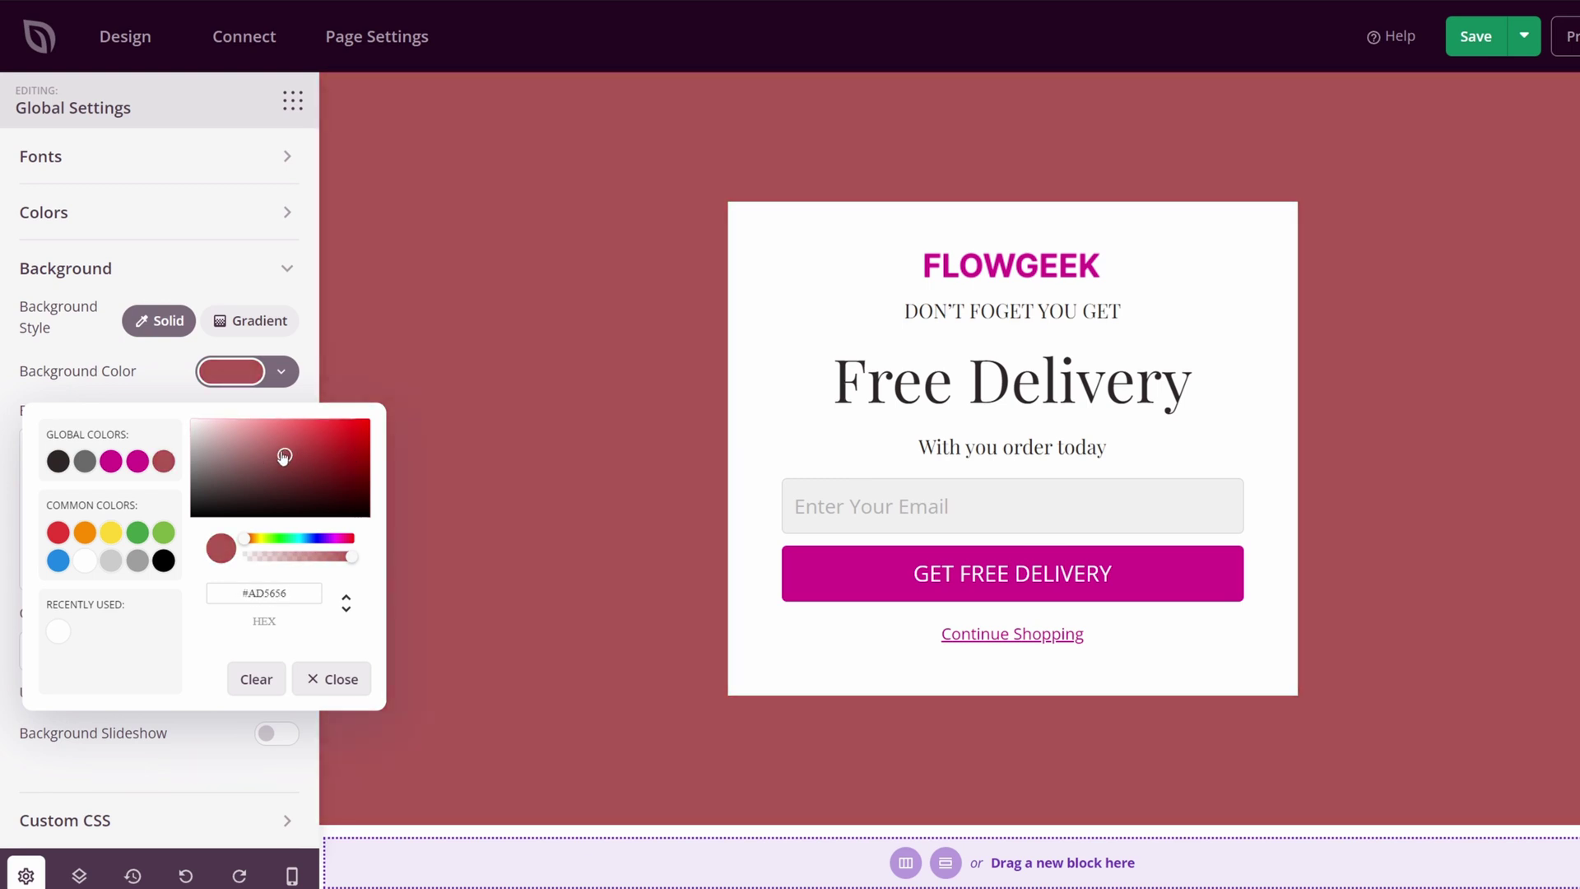
click(137, 467)
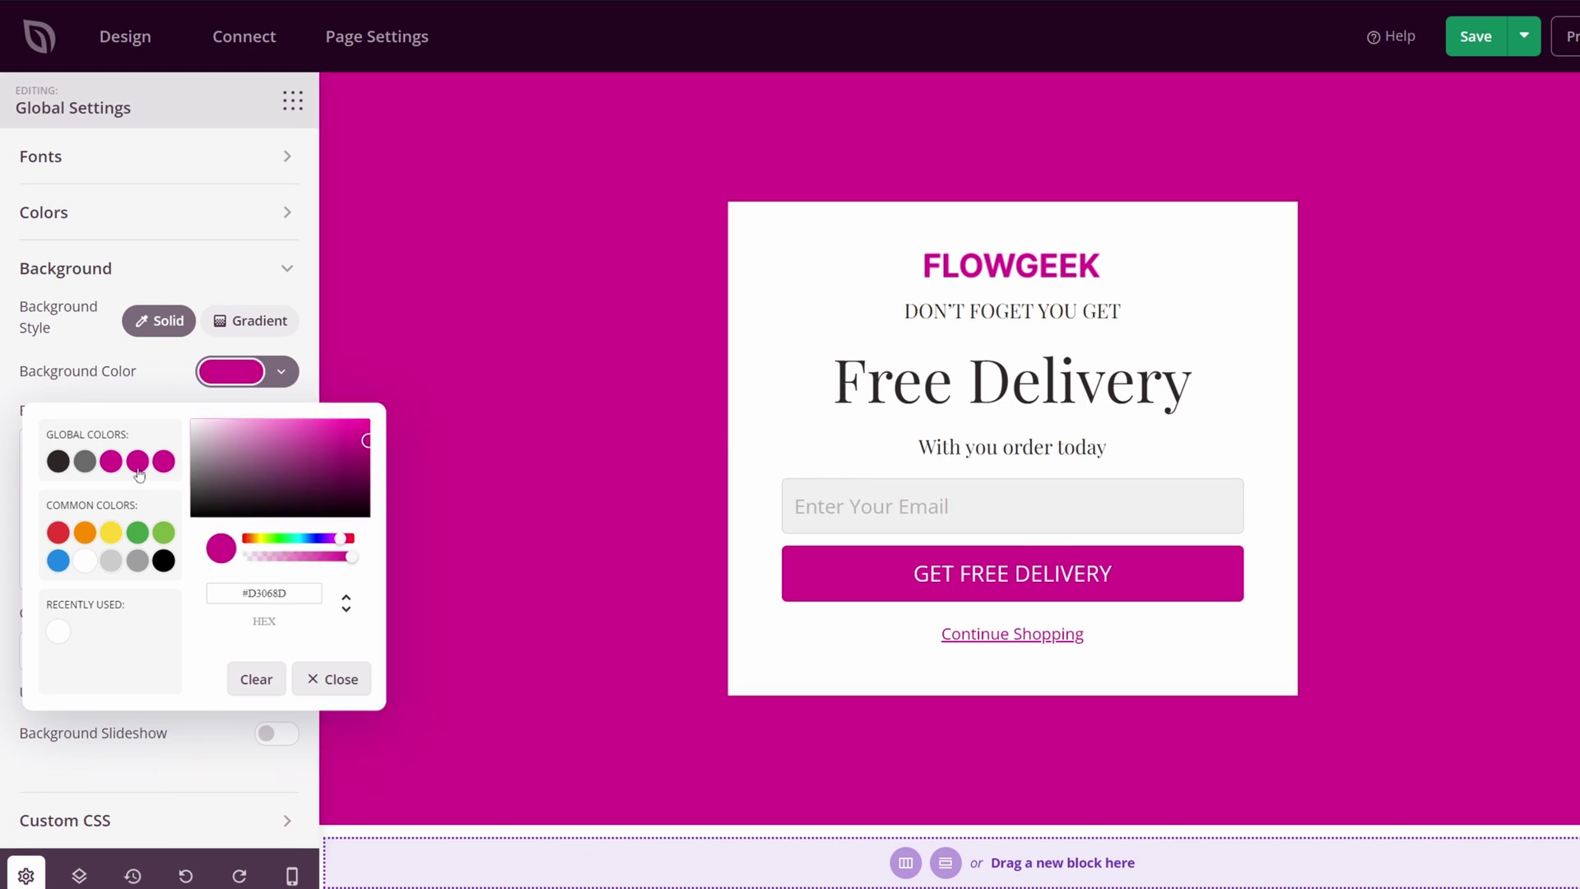
click(85, 561)
click(123, 388)
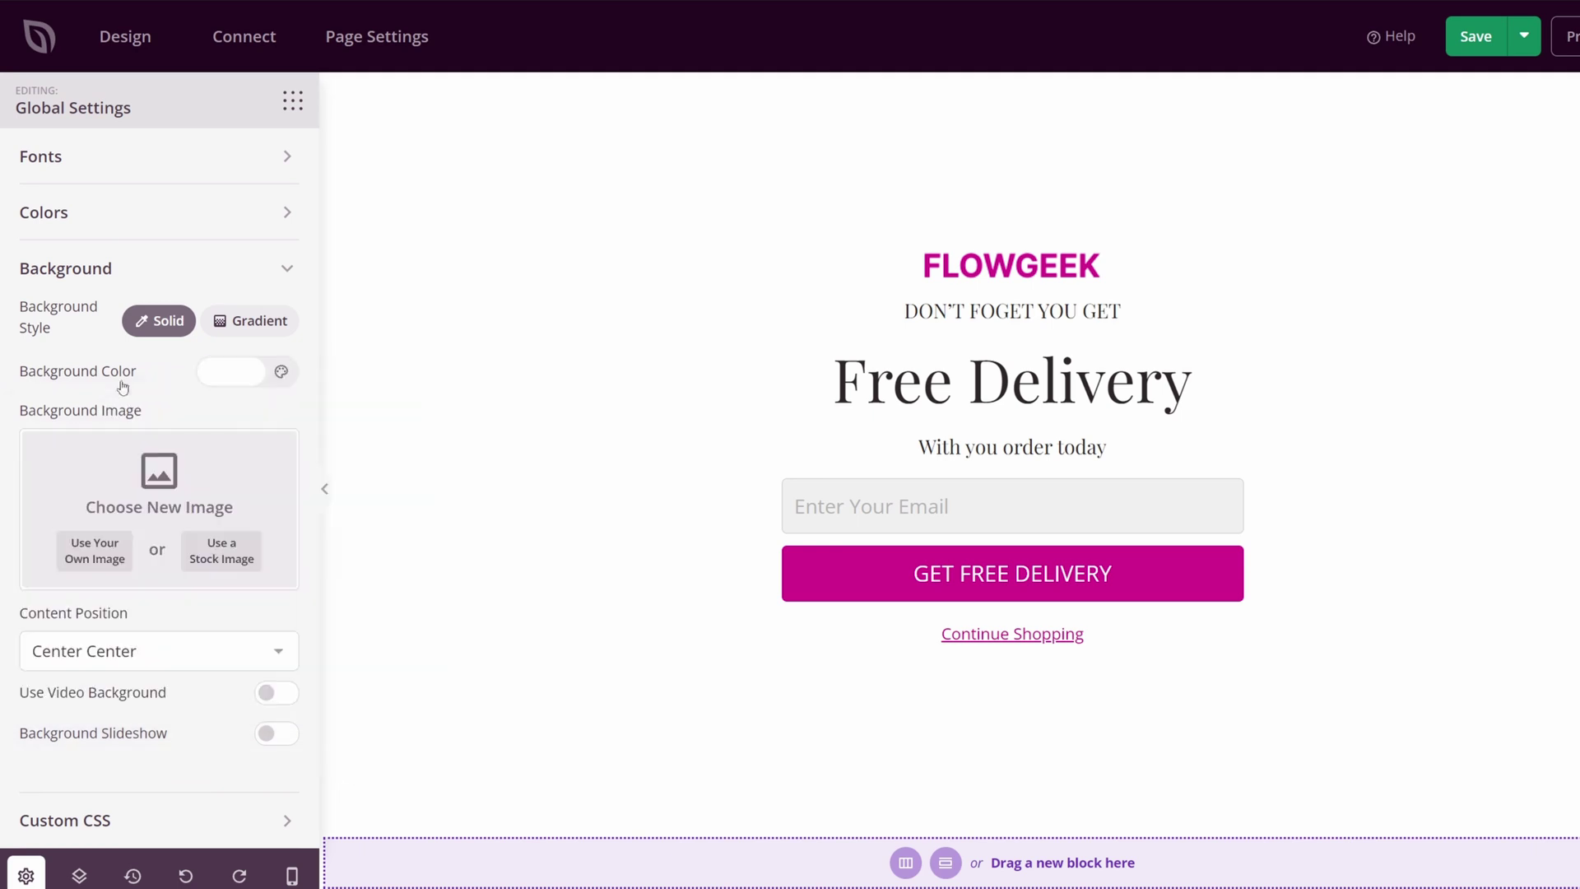
- Upload purple-bg.png and use it as the page background image
click(99, 552)
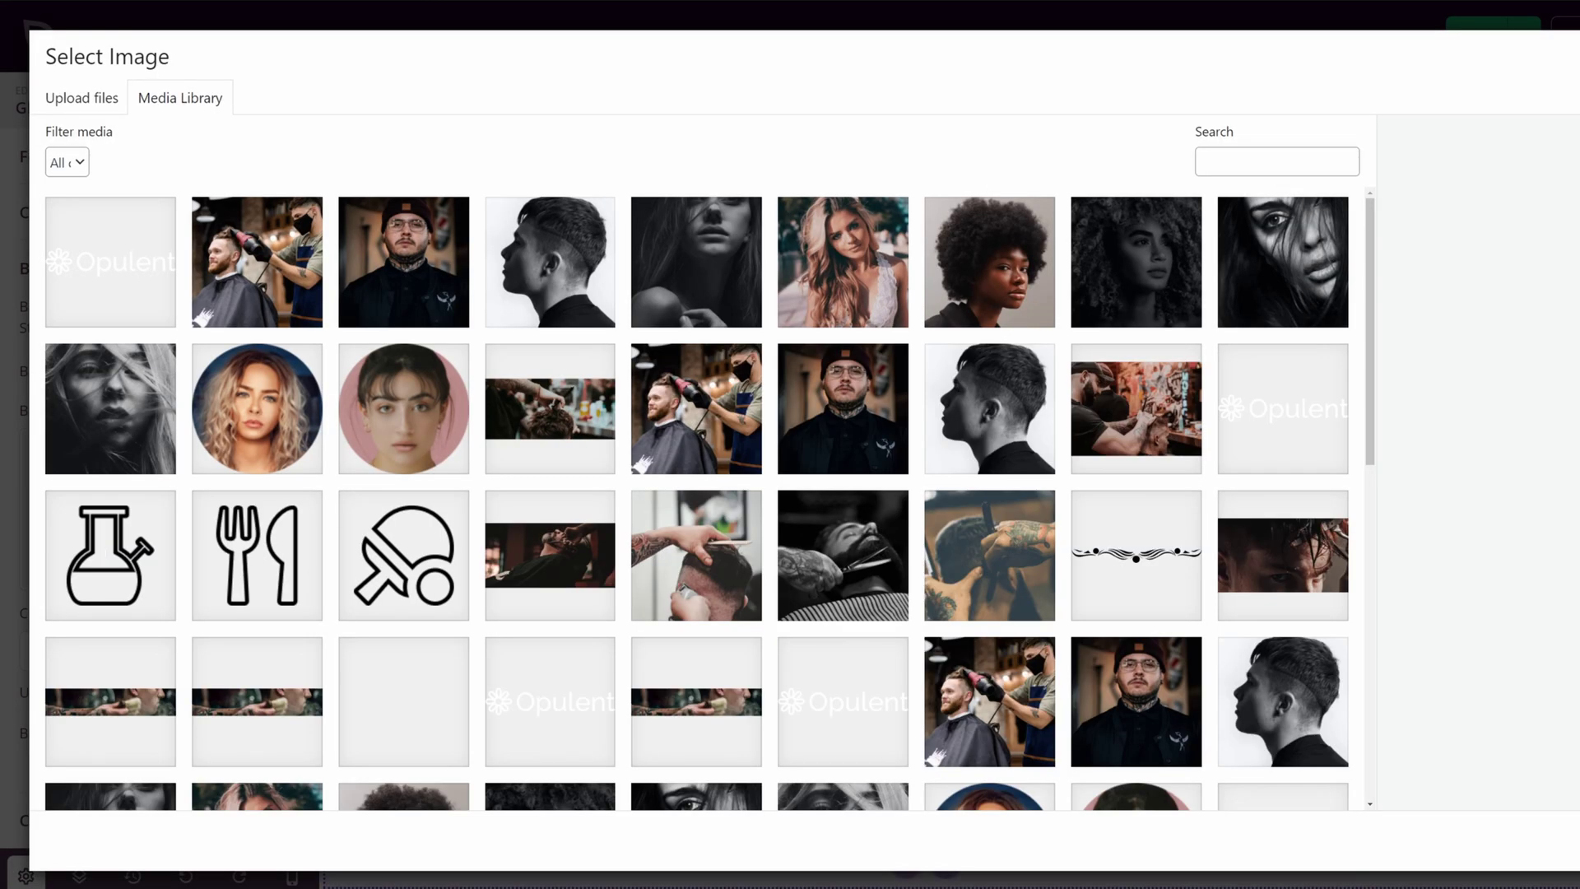
drag(25, 461, 619, 410)
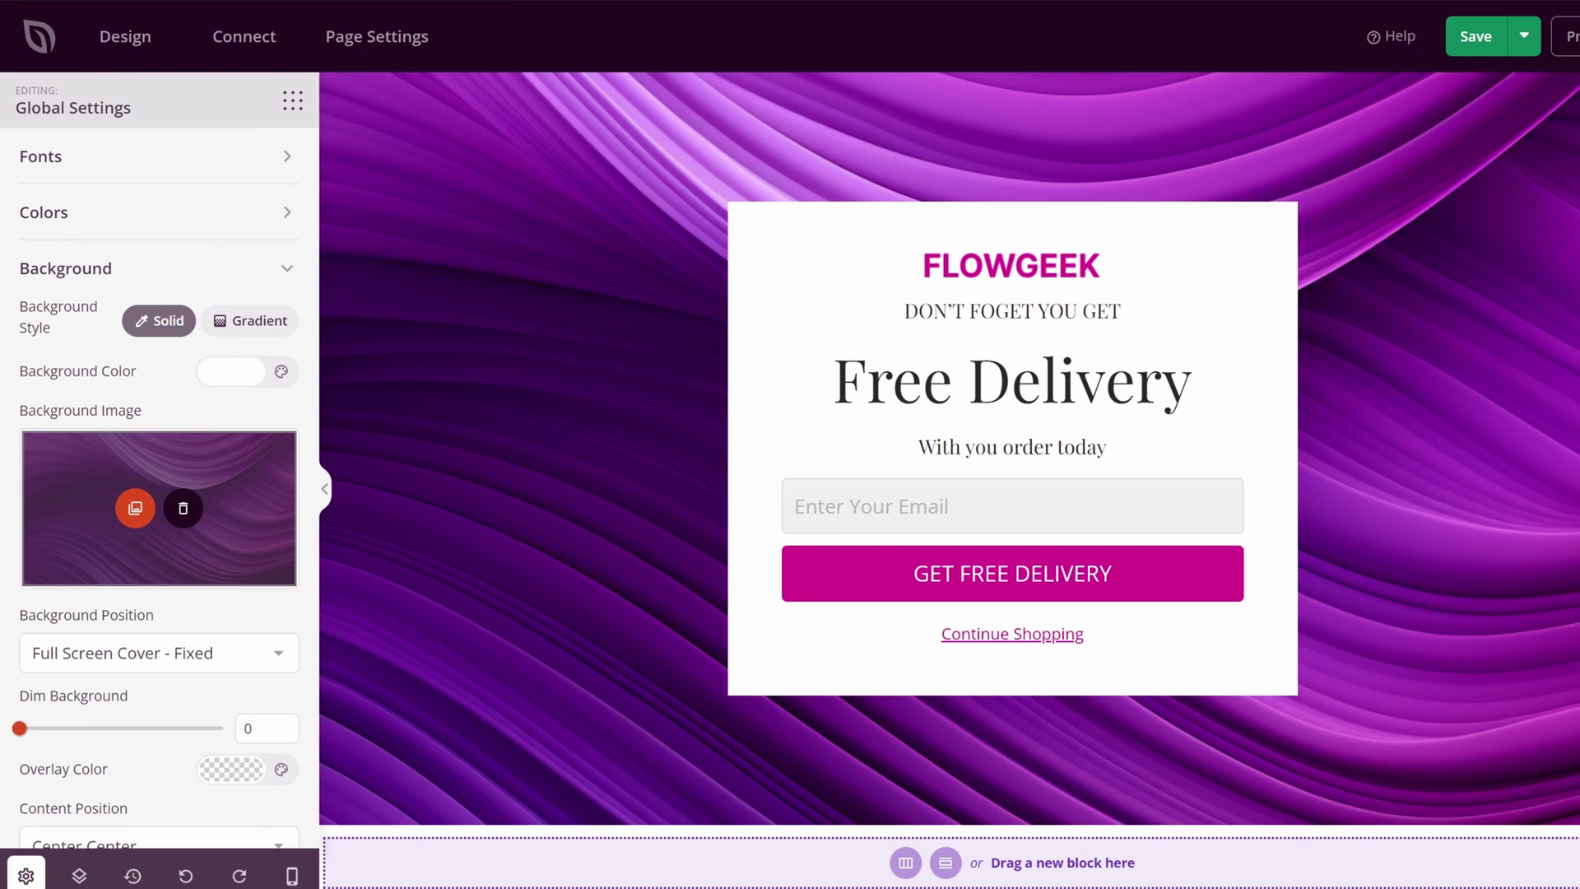
click(1423, 231)
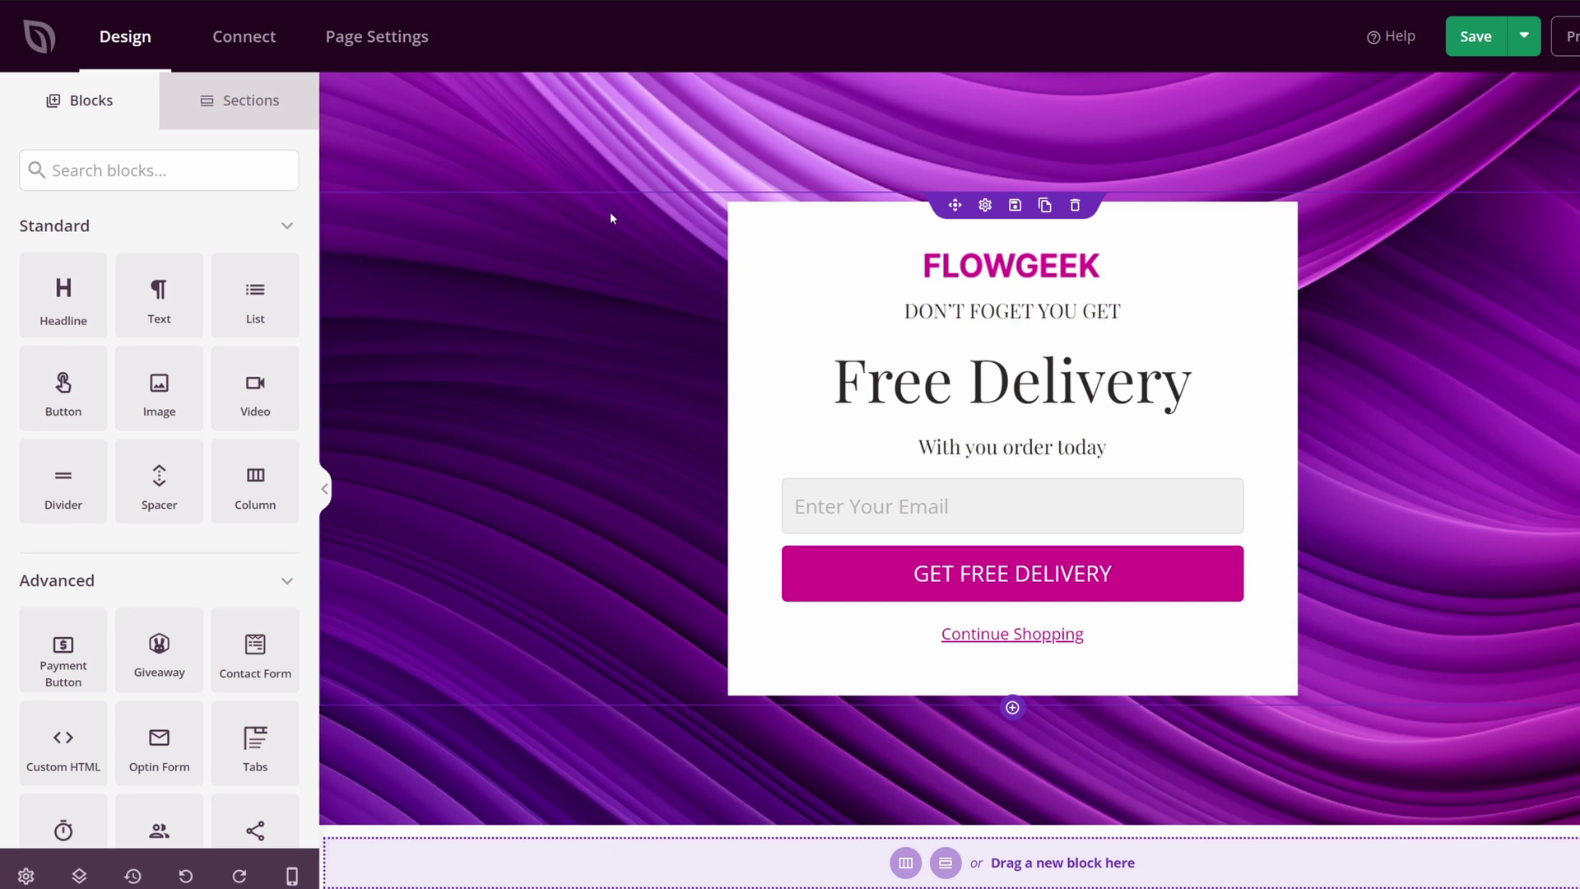
- Widen the white form box row to 700 px and adjust its background transparency
click(1000, 220)
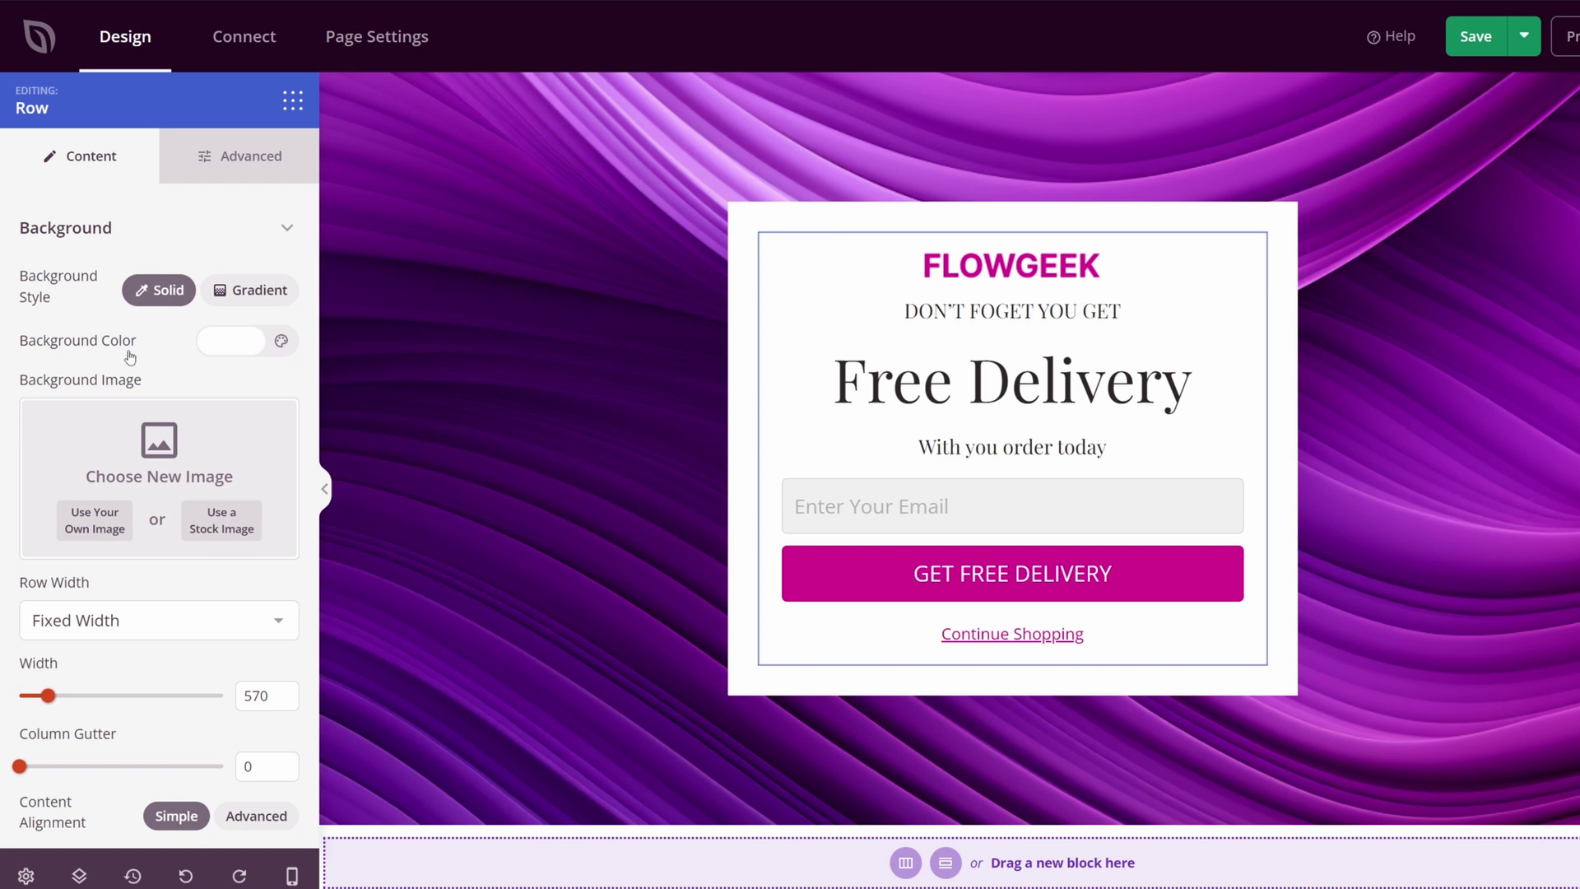
mouse_move(48, 697)
mouse_down()
mouse_move(85, 697)
mouse_move(72, 697)
mouse_up()
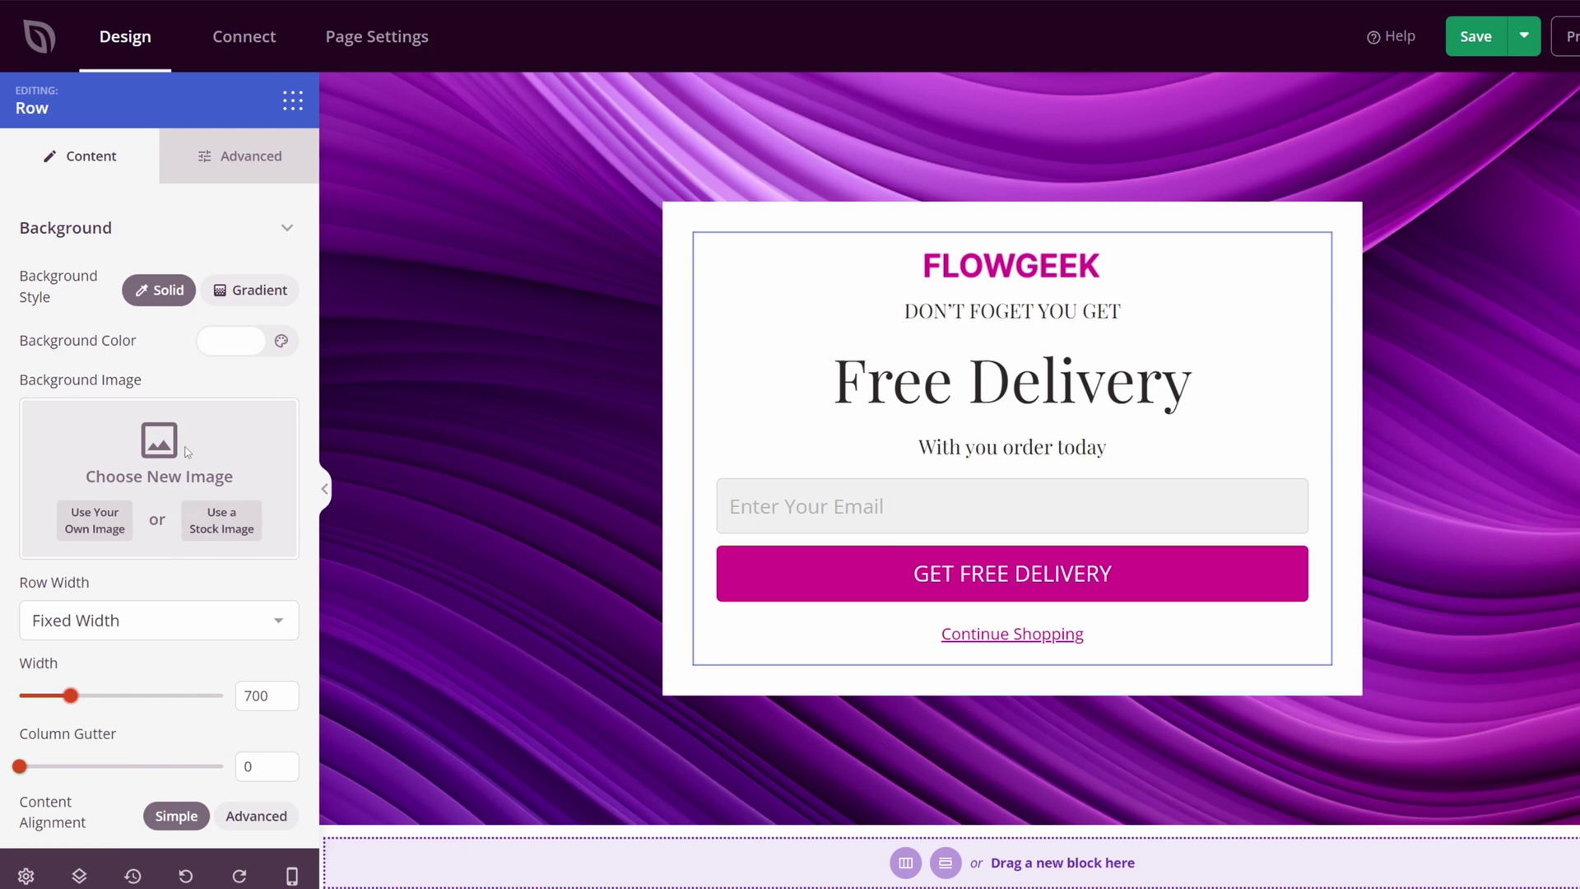
scroll(173, 482, down, 2)
scroll(157, 492, up, 2)
click(232, 340)
drag(354, 537, 398, 536)
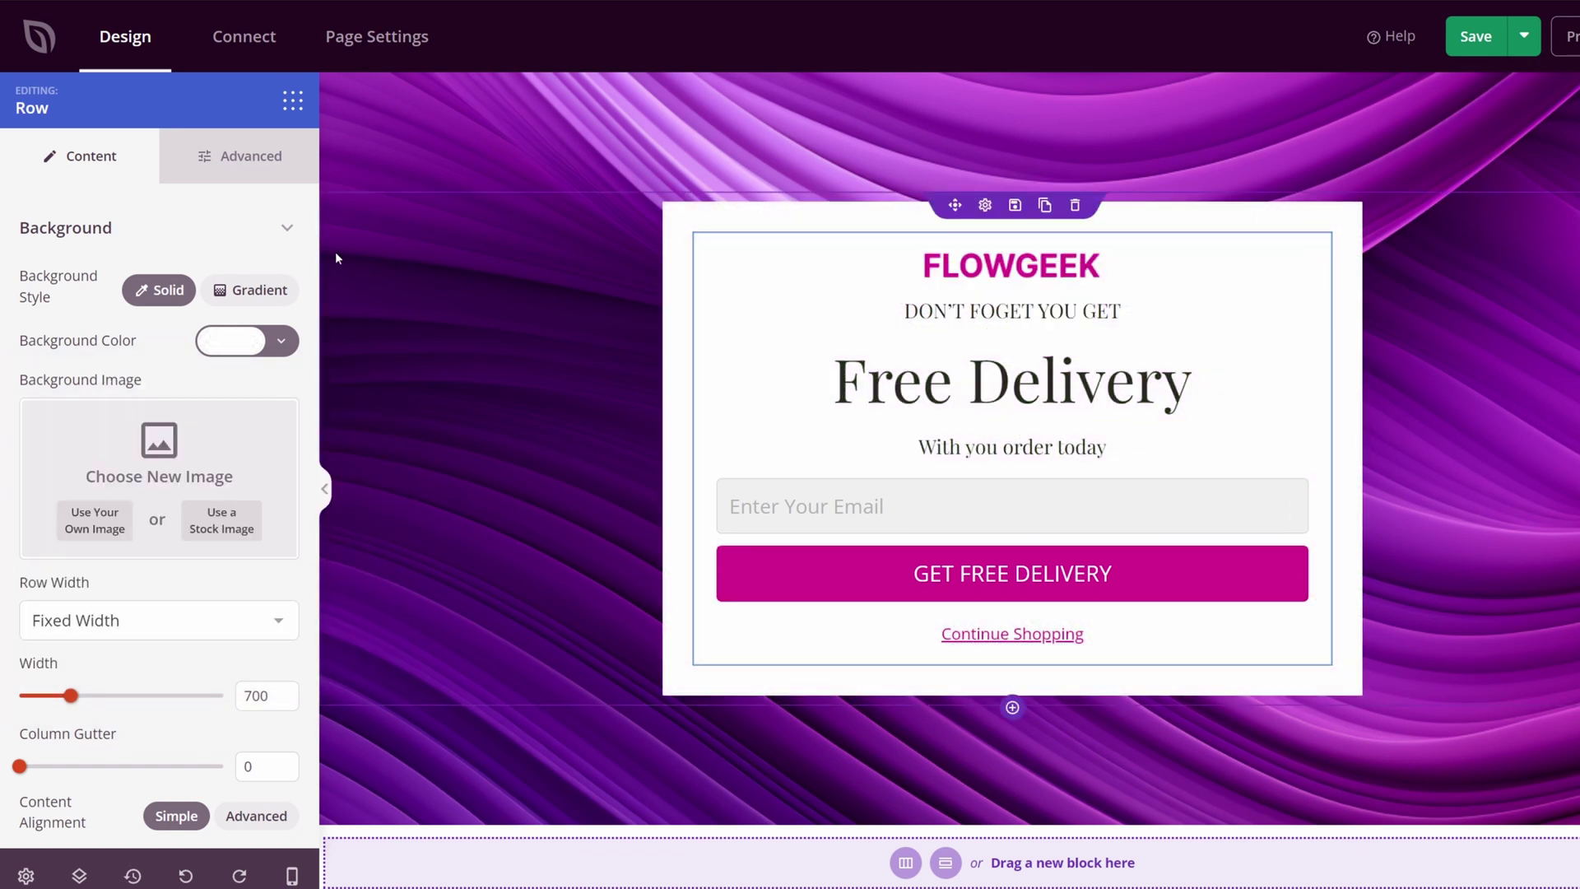
- Give the row an X Large shadow and a 25 px border radius
click(231, 161)
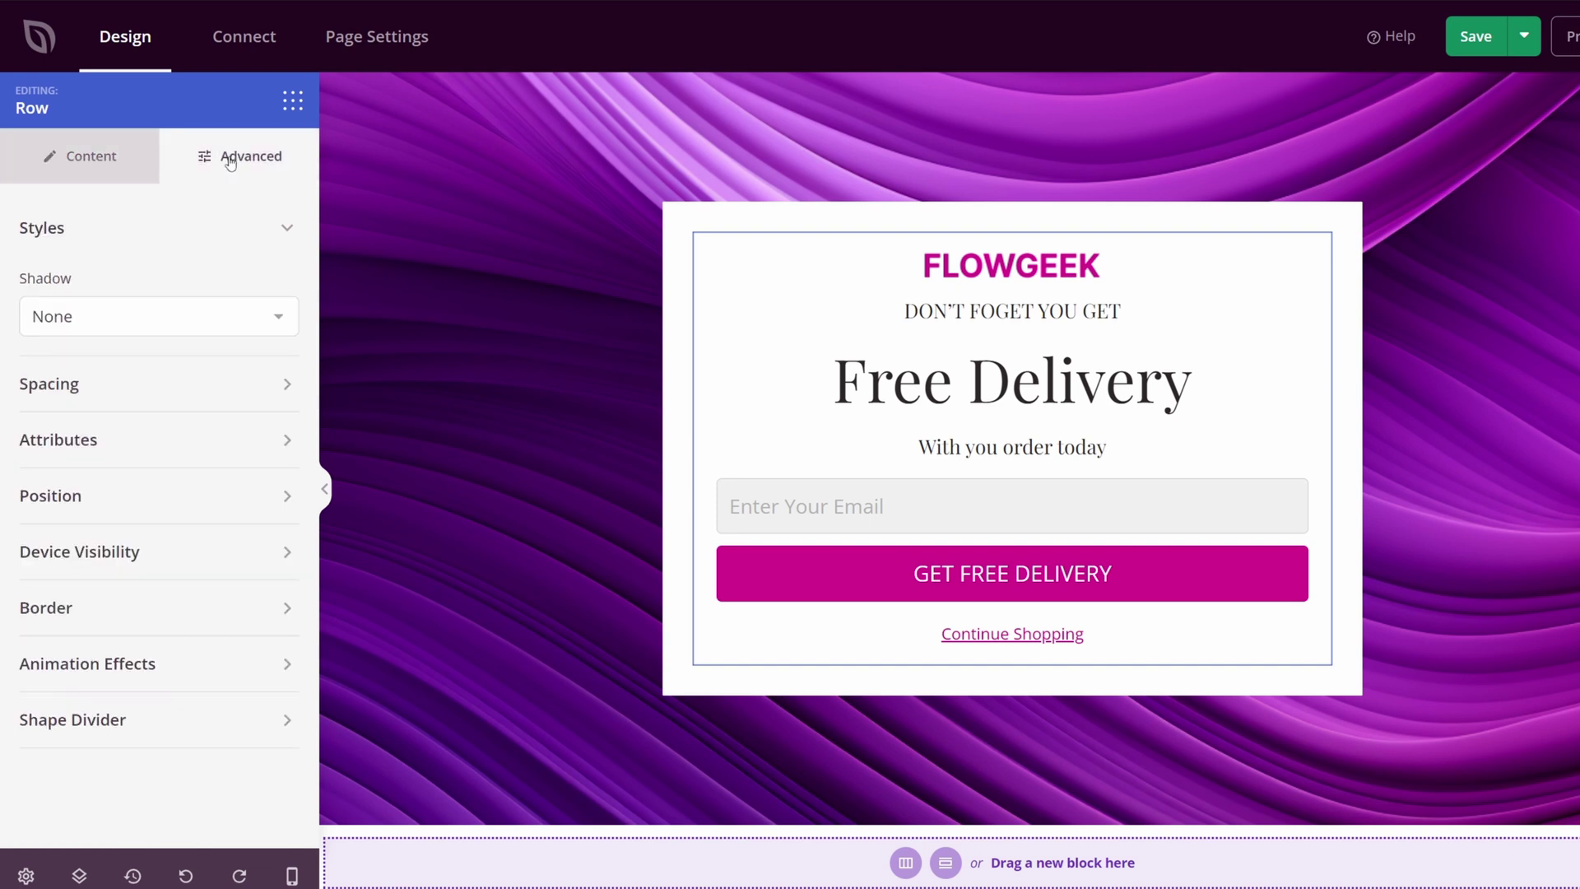
click(127, 329)
click(76, 459)
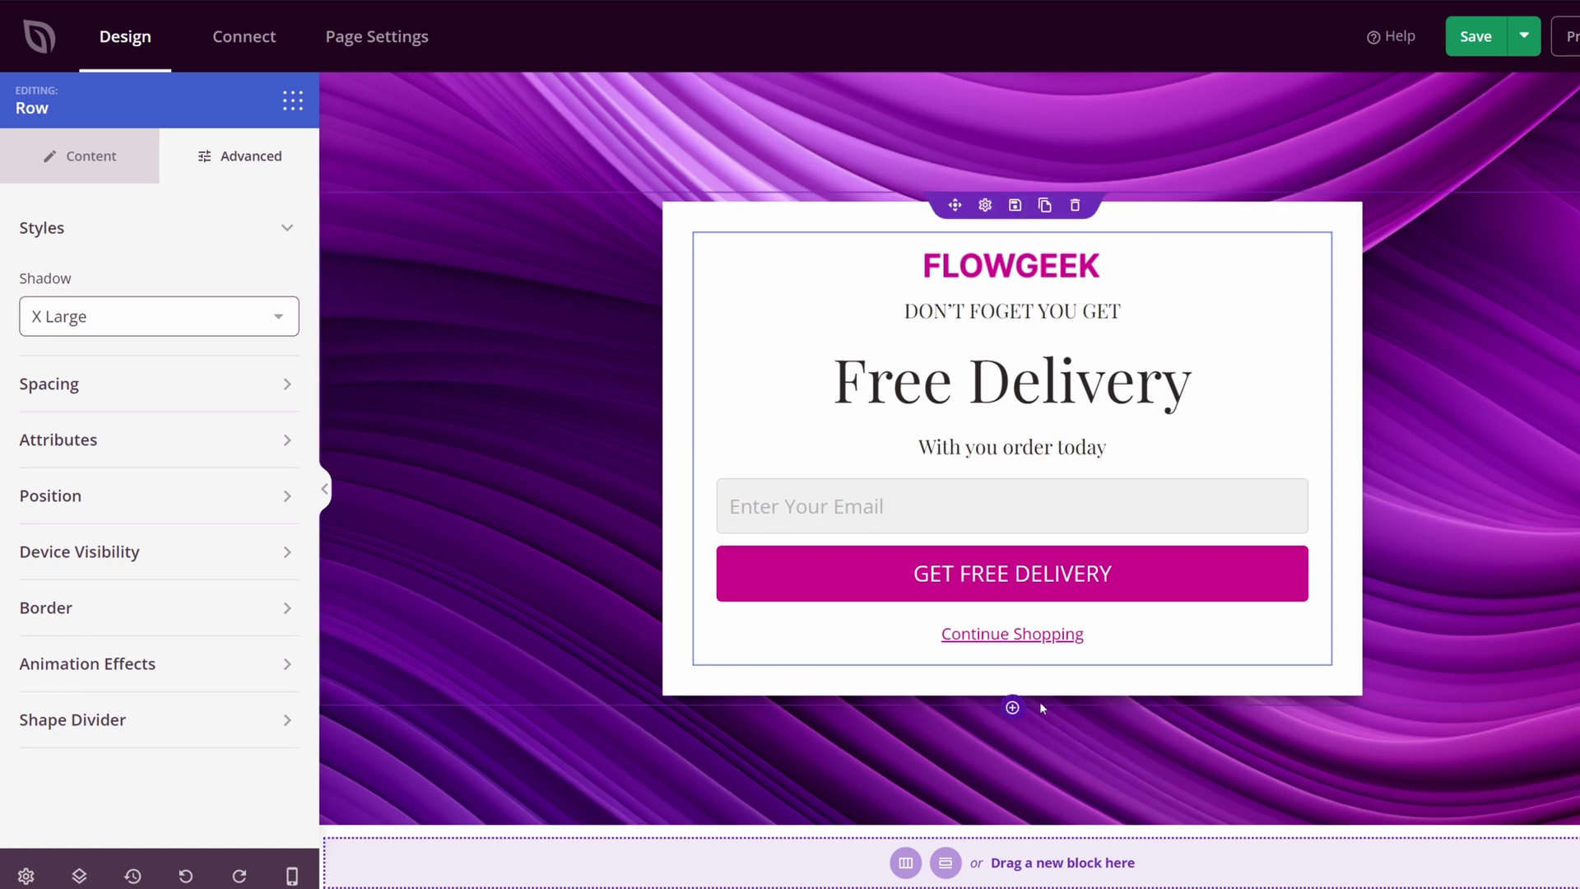
click(78, 607)
scroll(69, 570, down, 1)
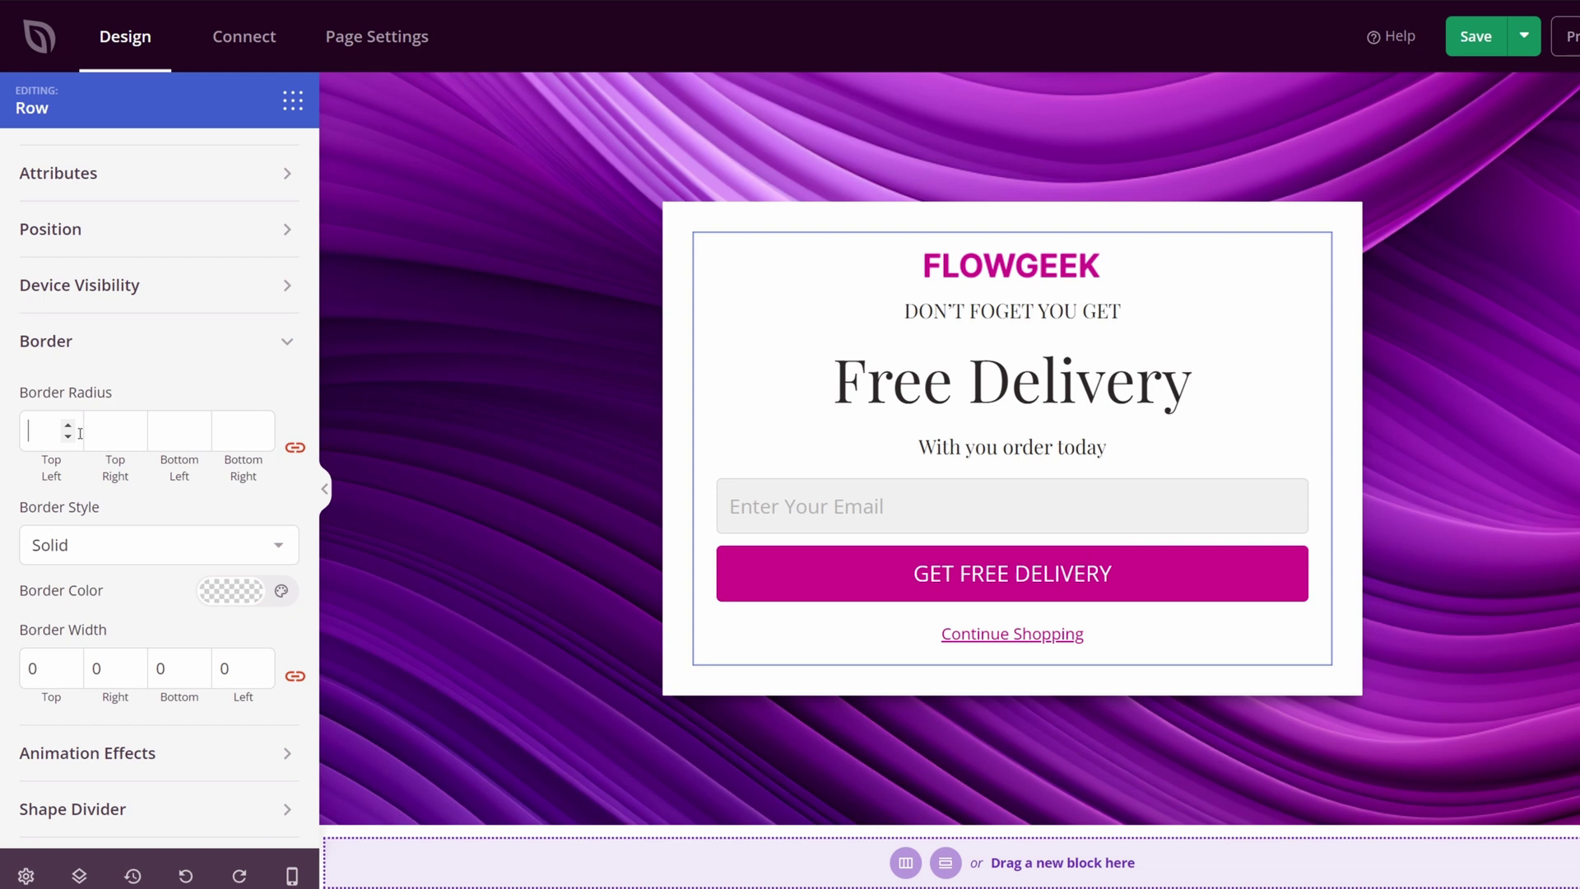
click(80, 433)
text(25)
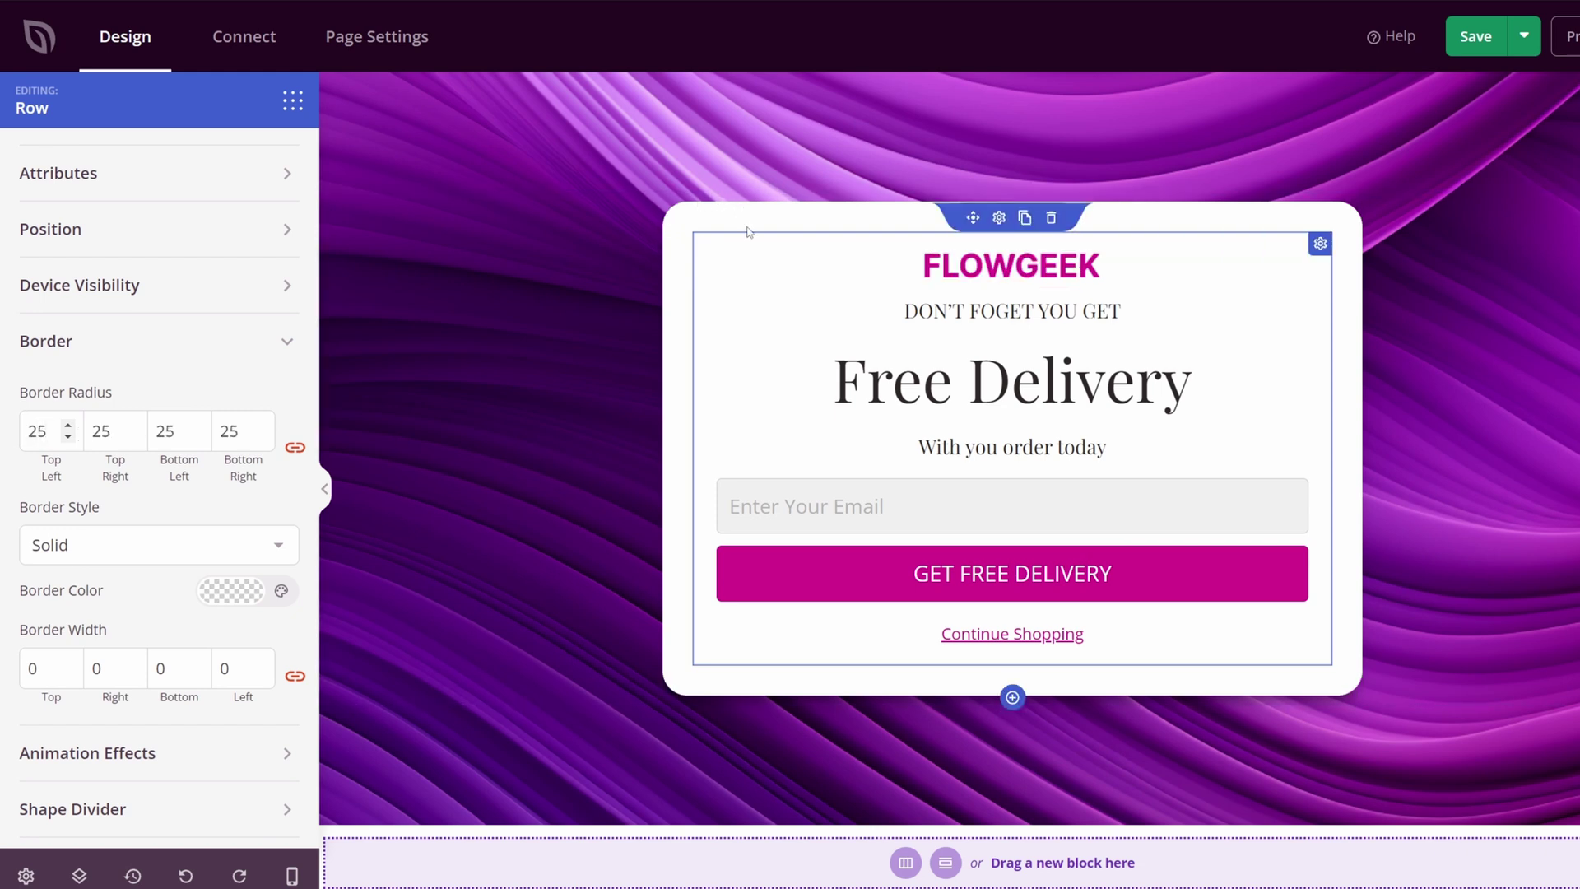
click(522, 254)
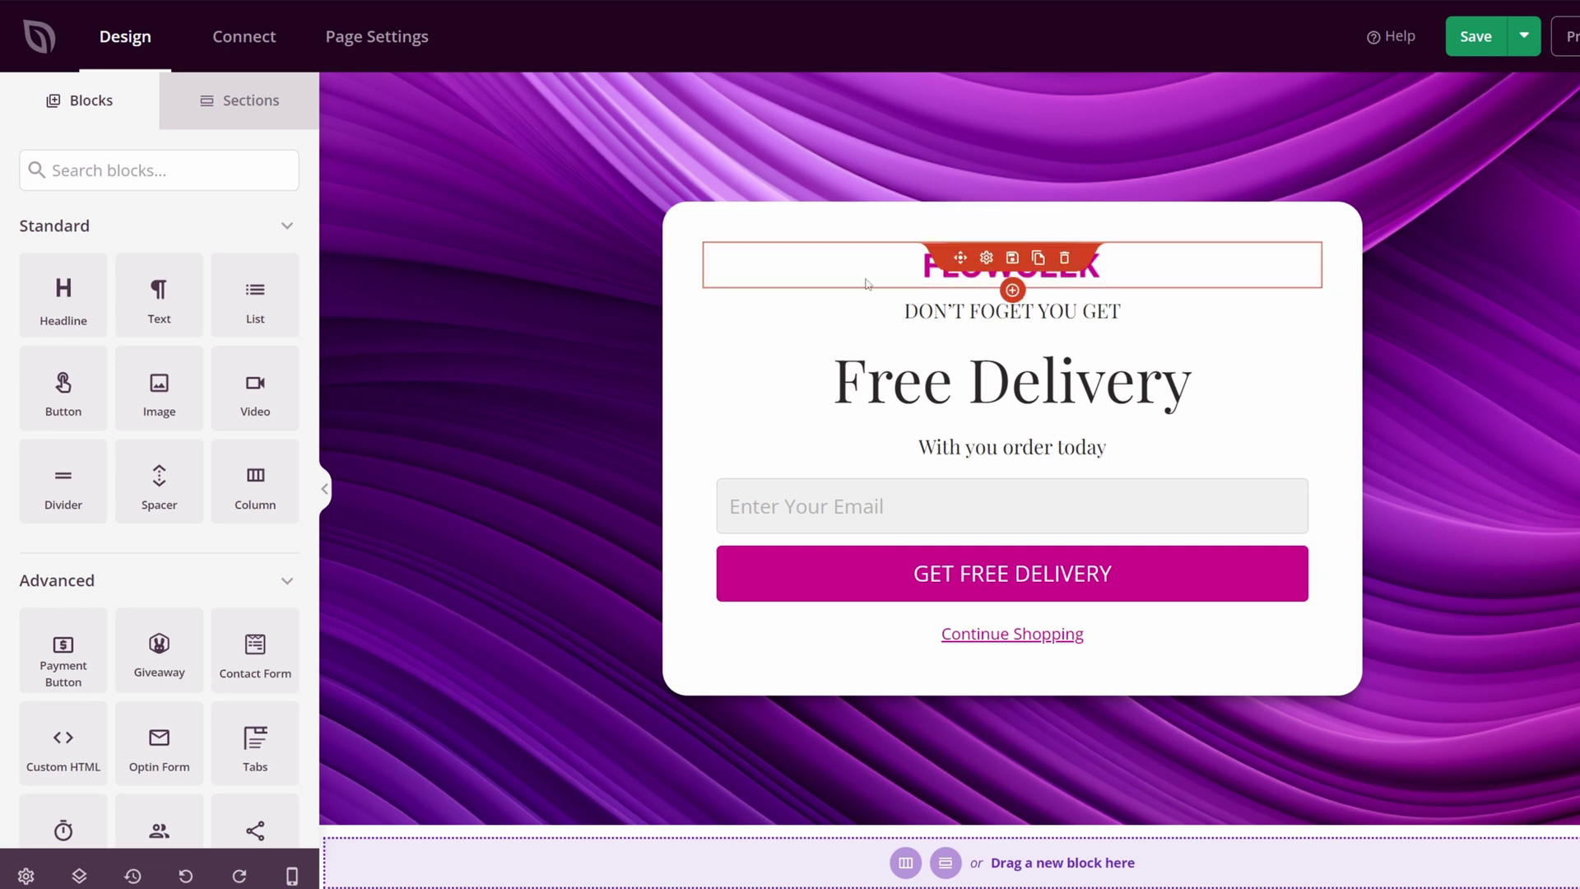
- Delete the FLOWGEEK logo block and move the headline to the top
click(1064, 258)
click(808, 477)
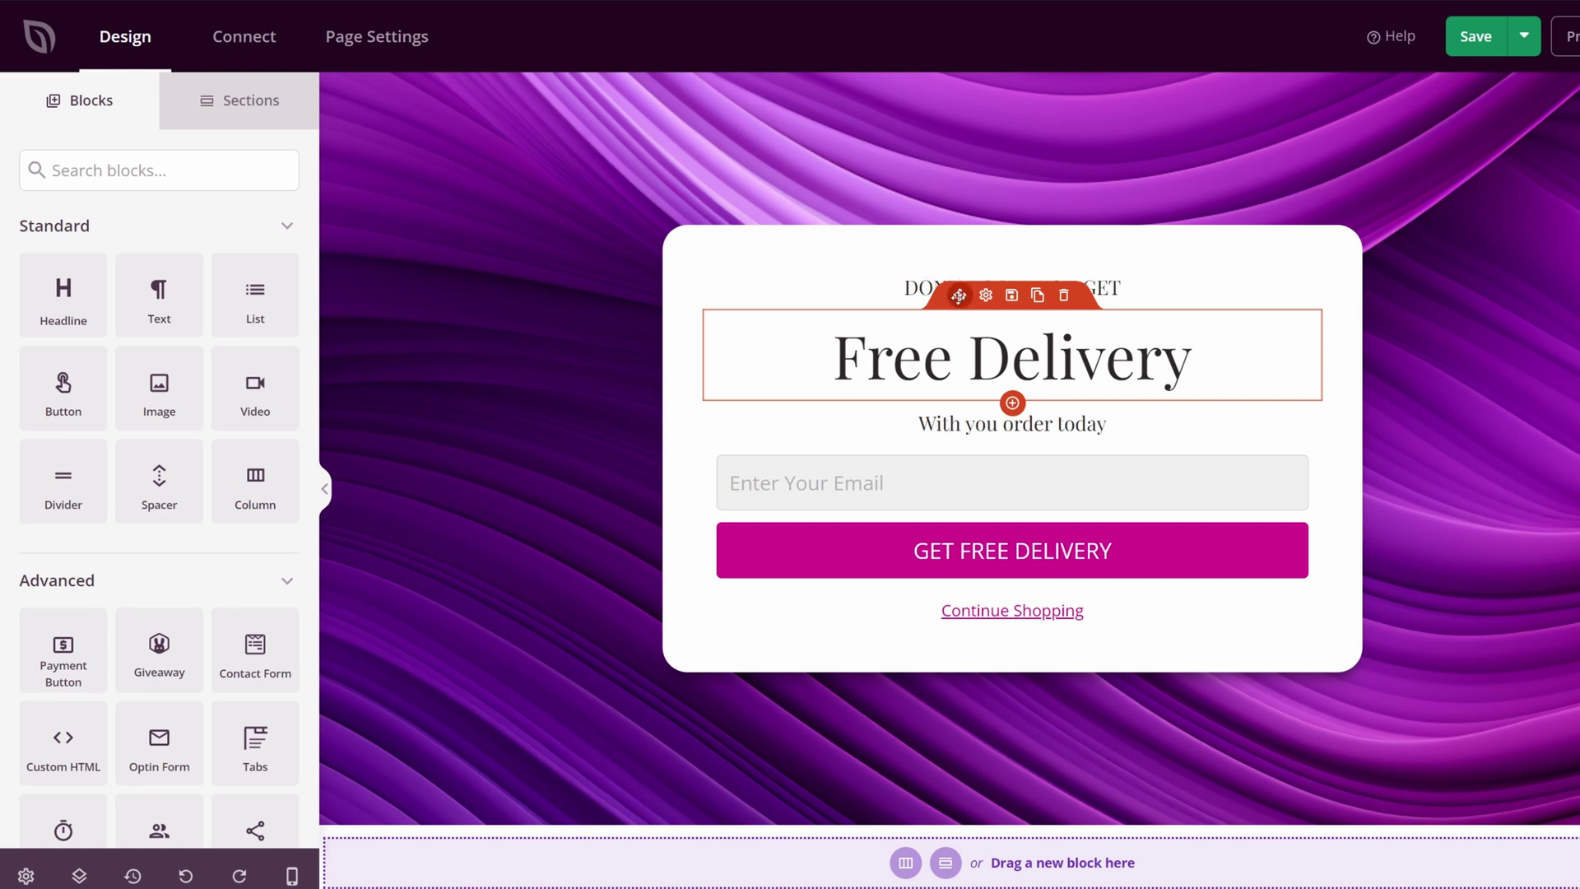
mouse_move(959, 295)
mouse_down()
mouse_move(972, 527)
mouse_move(974, 316)
mouse_move(959, 304)
mouse_up()
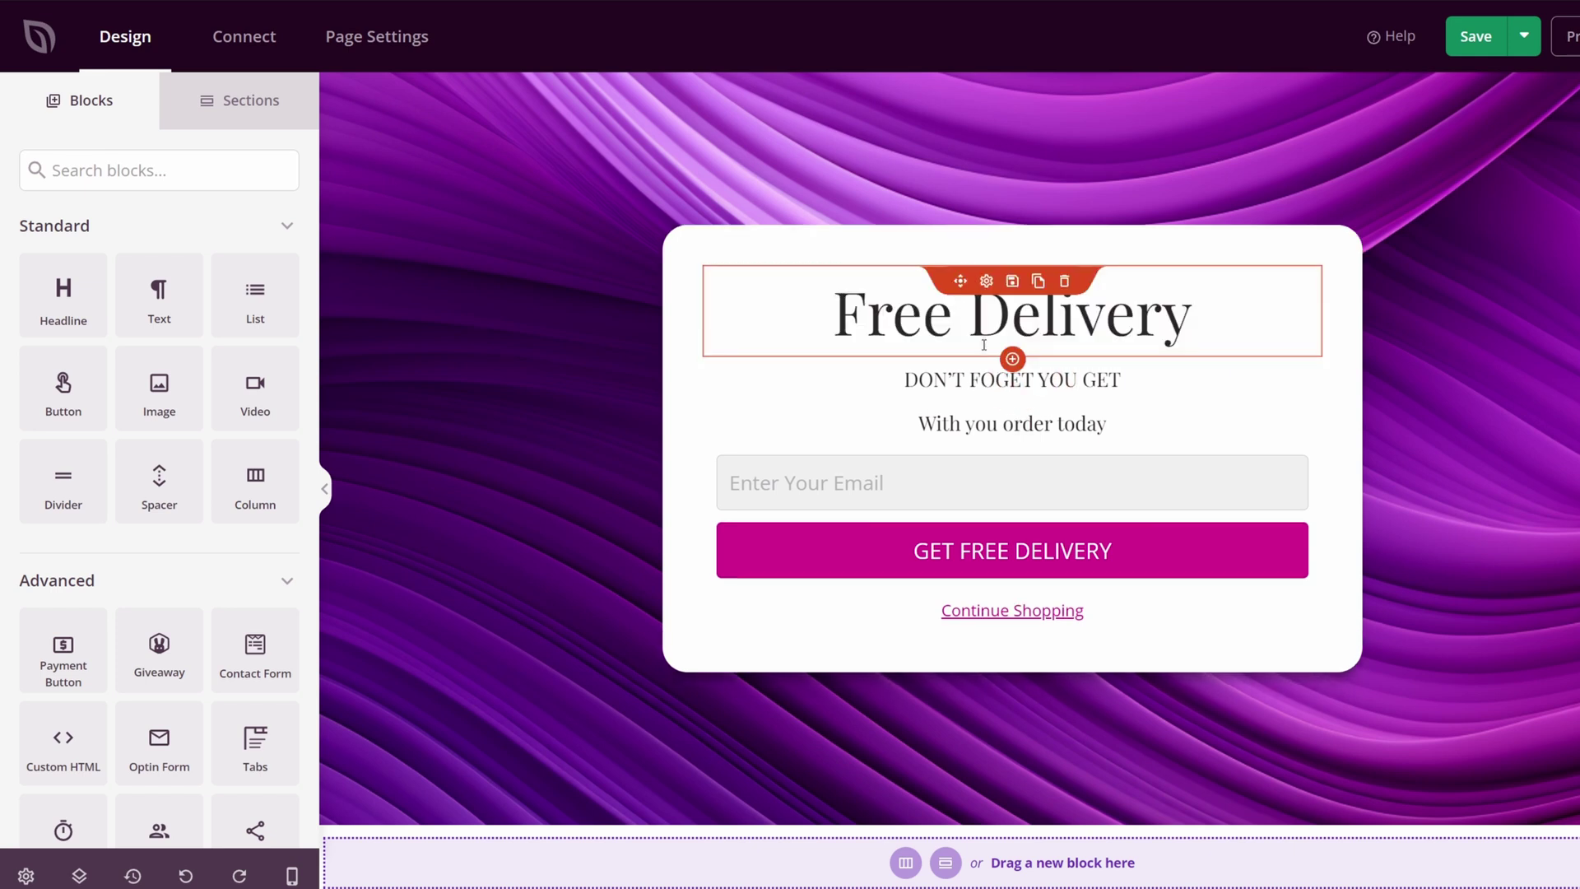
- Replace the headline text with 'Download Our Easy Digital E-Book', keeping it centred
click(987, 283)
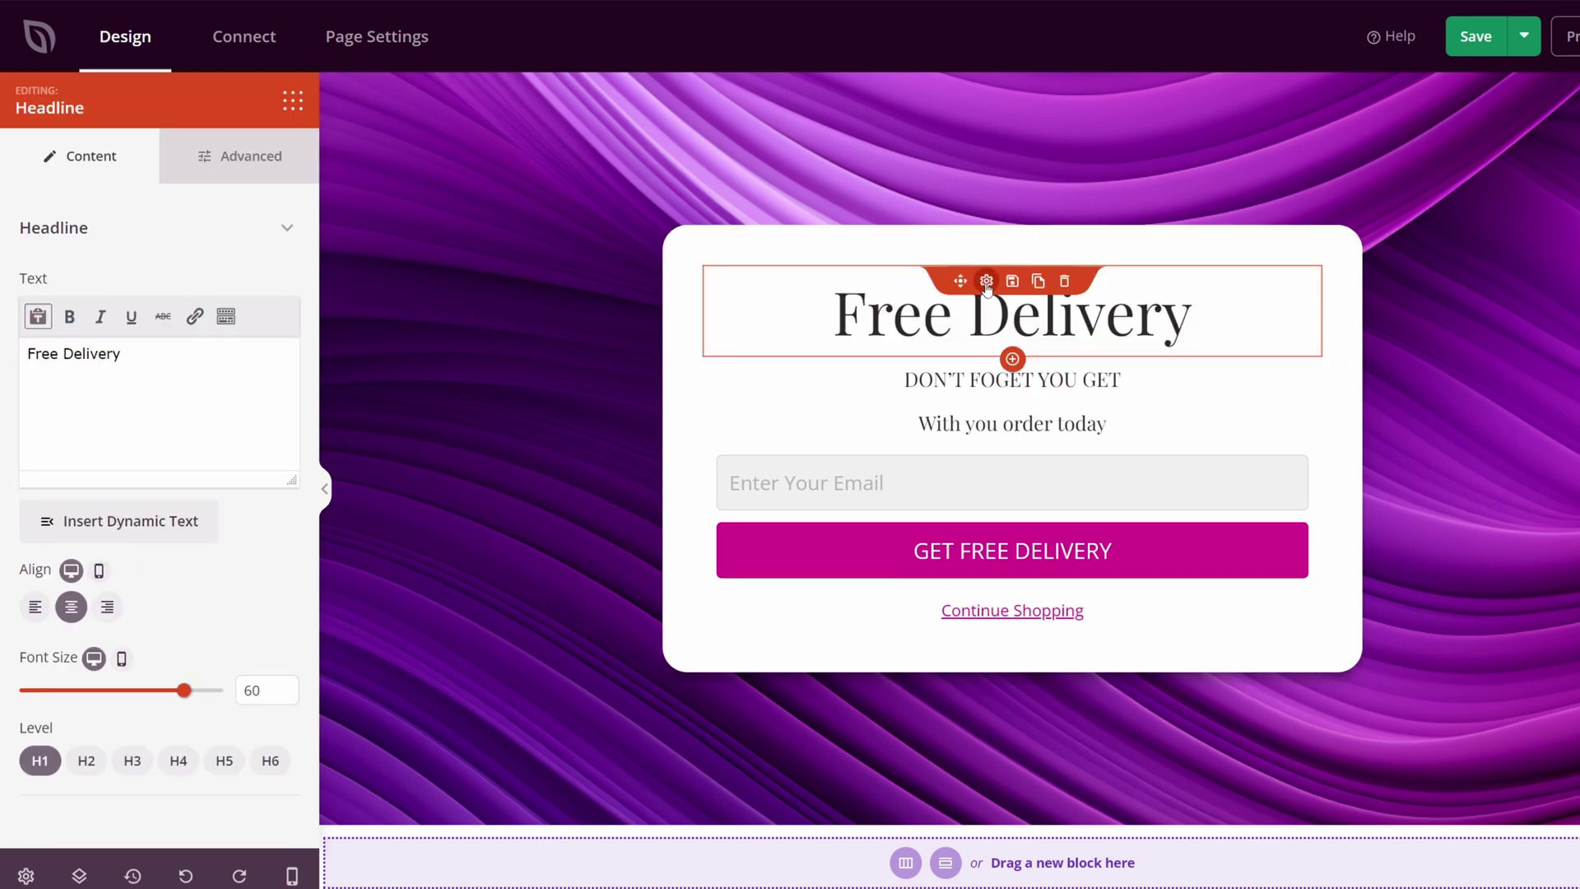
drag(121, 354, 27, 354)
text(Download Our Easy Digital E-Book)
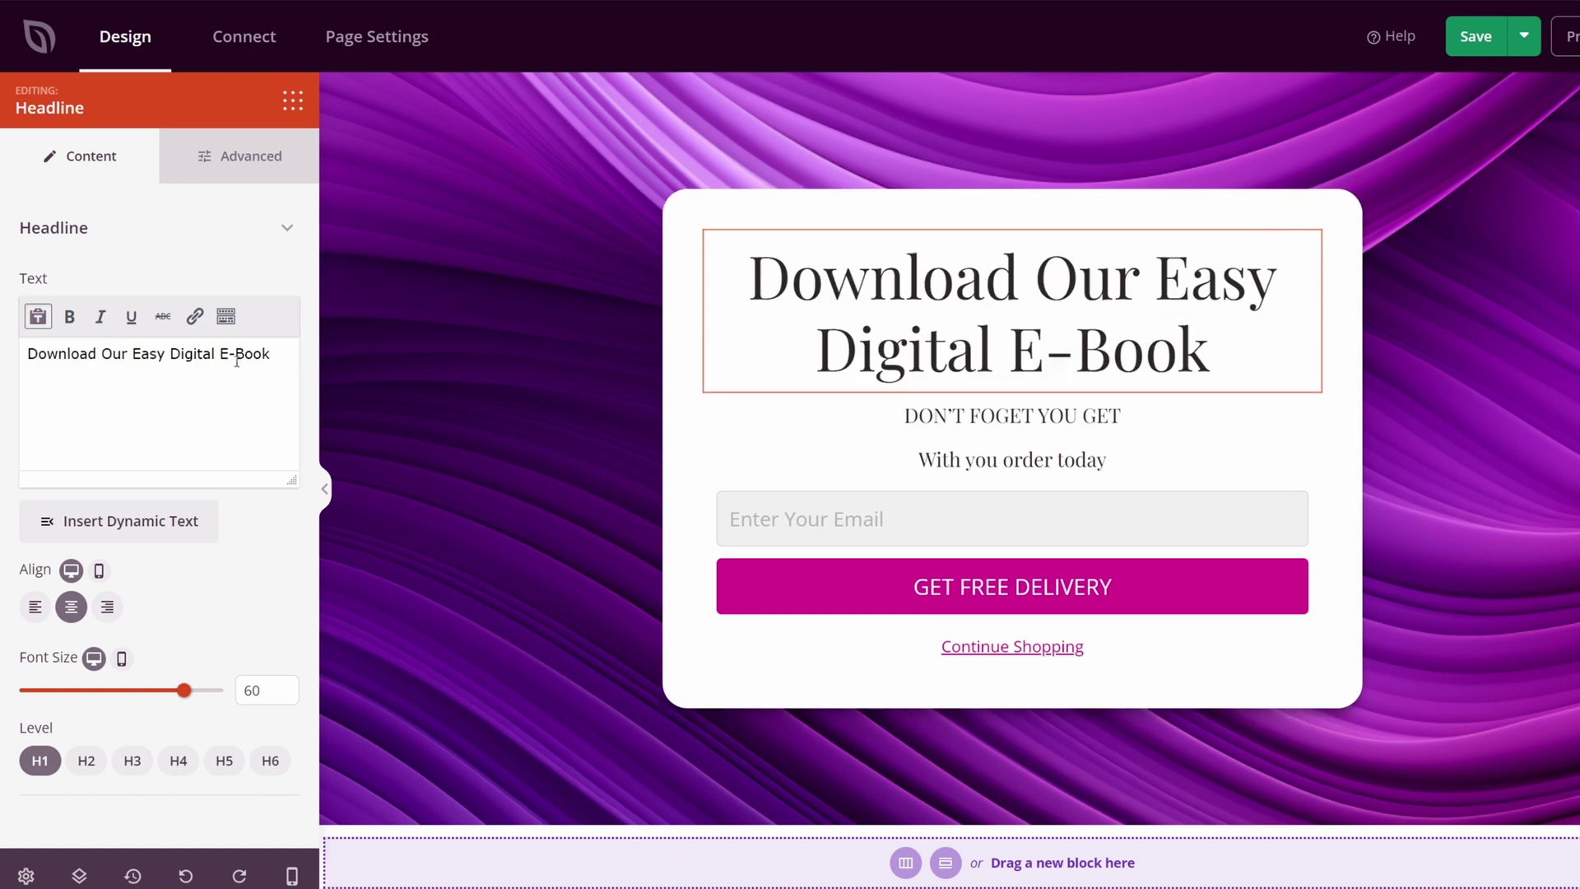
click(35, 607)
click(70, 606)
click(107, 607)
click(70, 606)
mouse_move(184, 690)
mouse_down()
mouse_move(92, 693)
mouse_move(230, 702)
mouse_move(150, 709)
mouse_move(178, 711)
mouse_up()
- Set the headline typography to font size 60 and bold
click(245, 170)
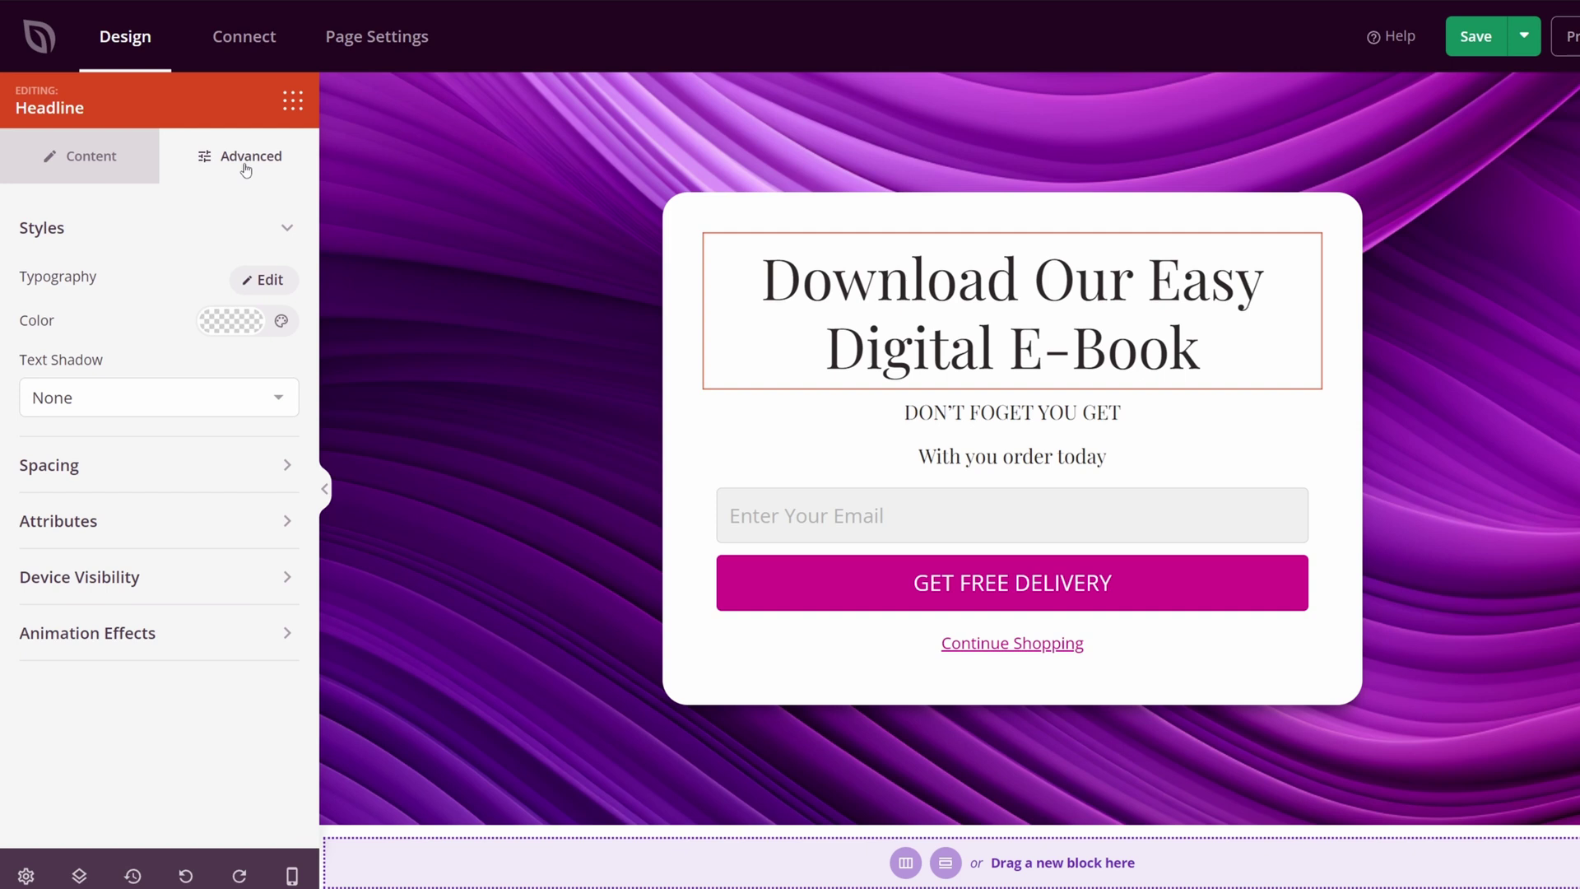
click(264, 281)
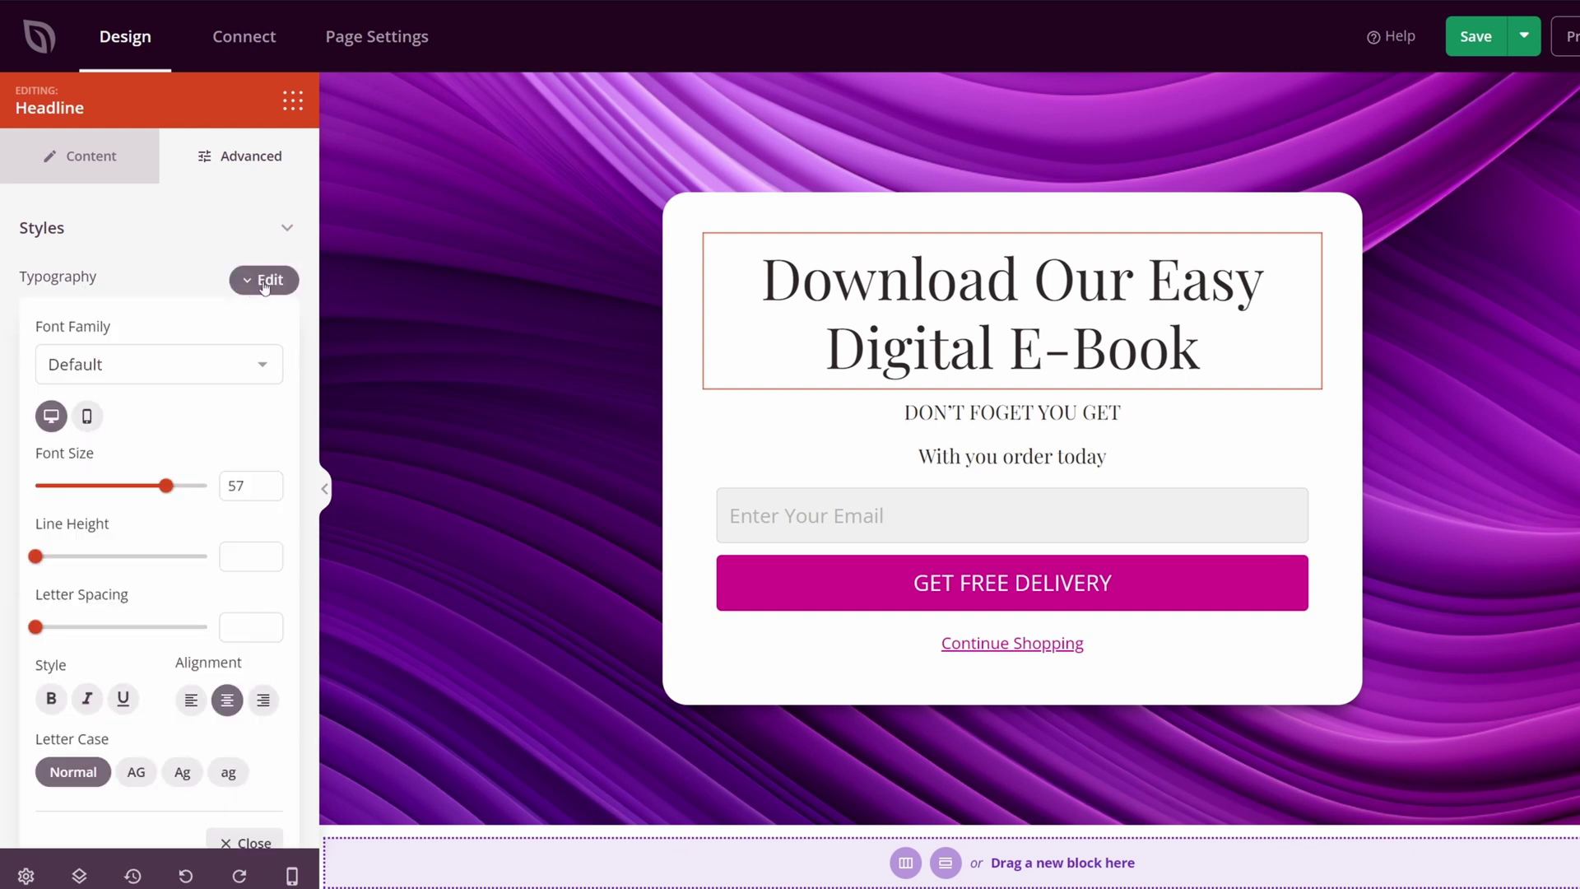
scroll(191, 414, down, 1)
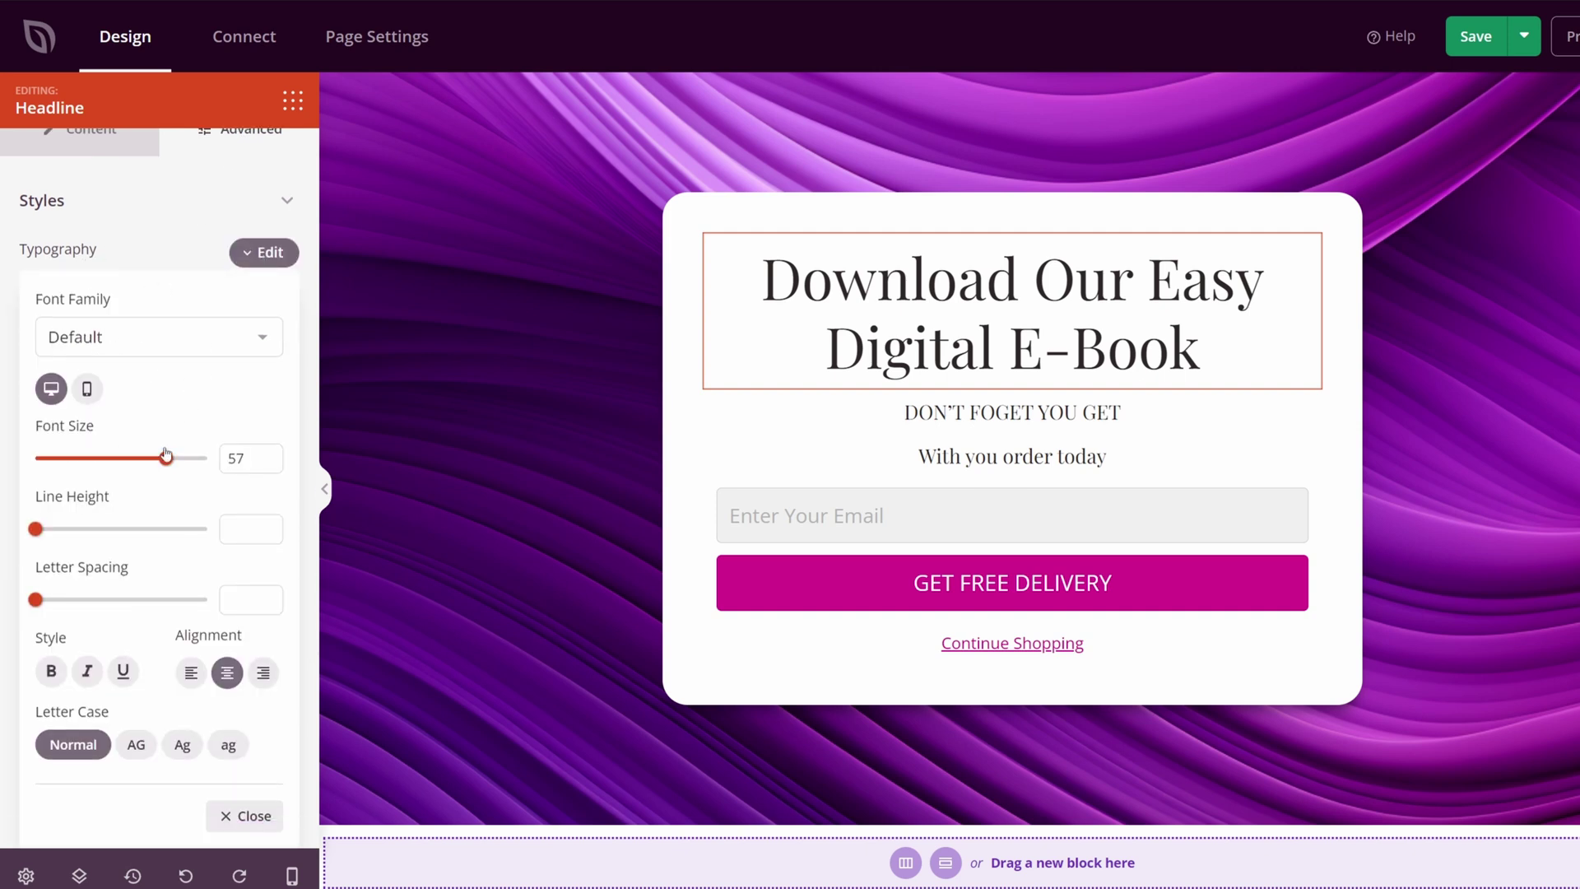
drag(166, 458, 174, 466)
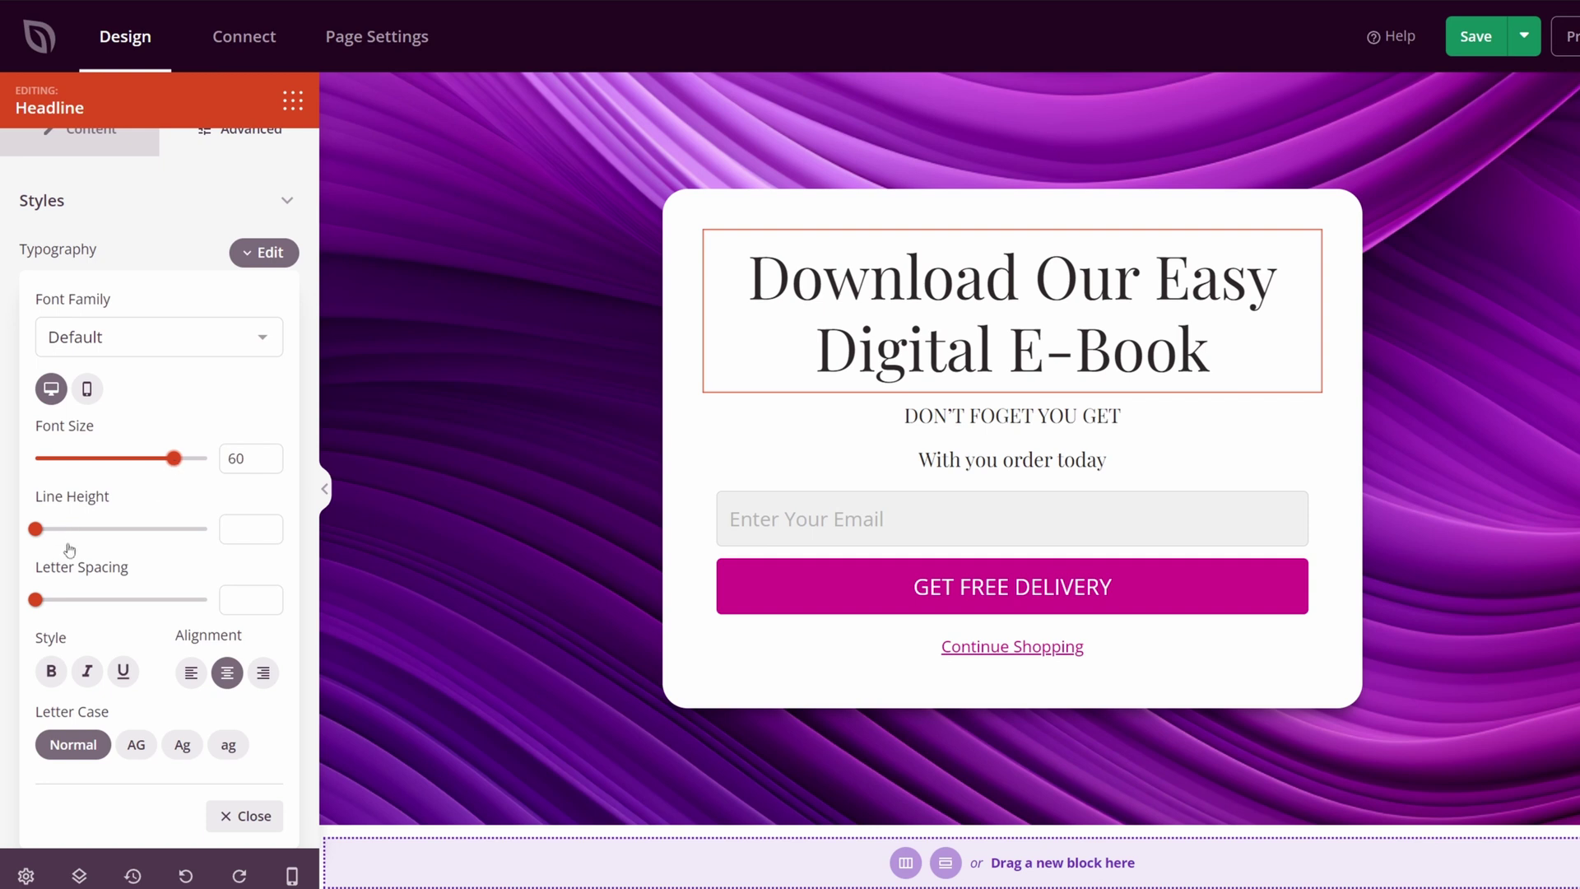
click(51, 673)
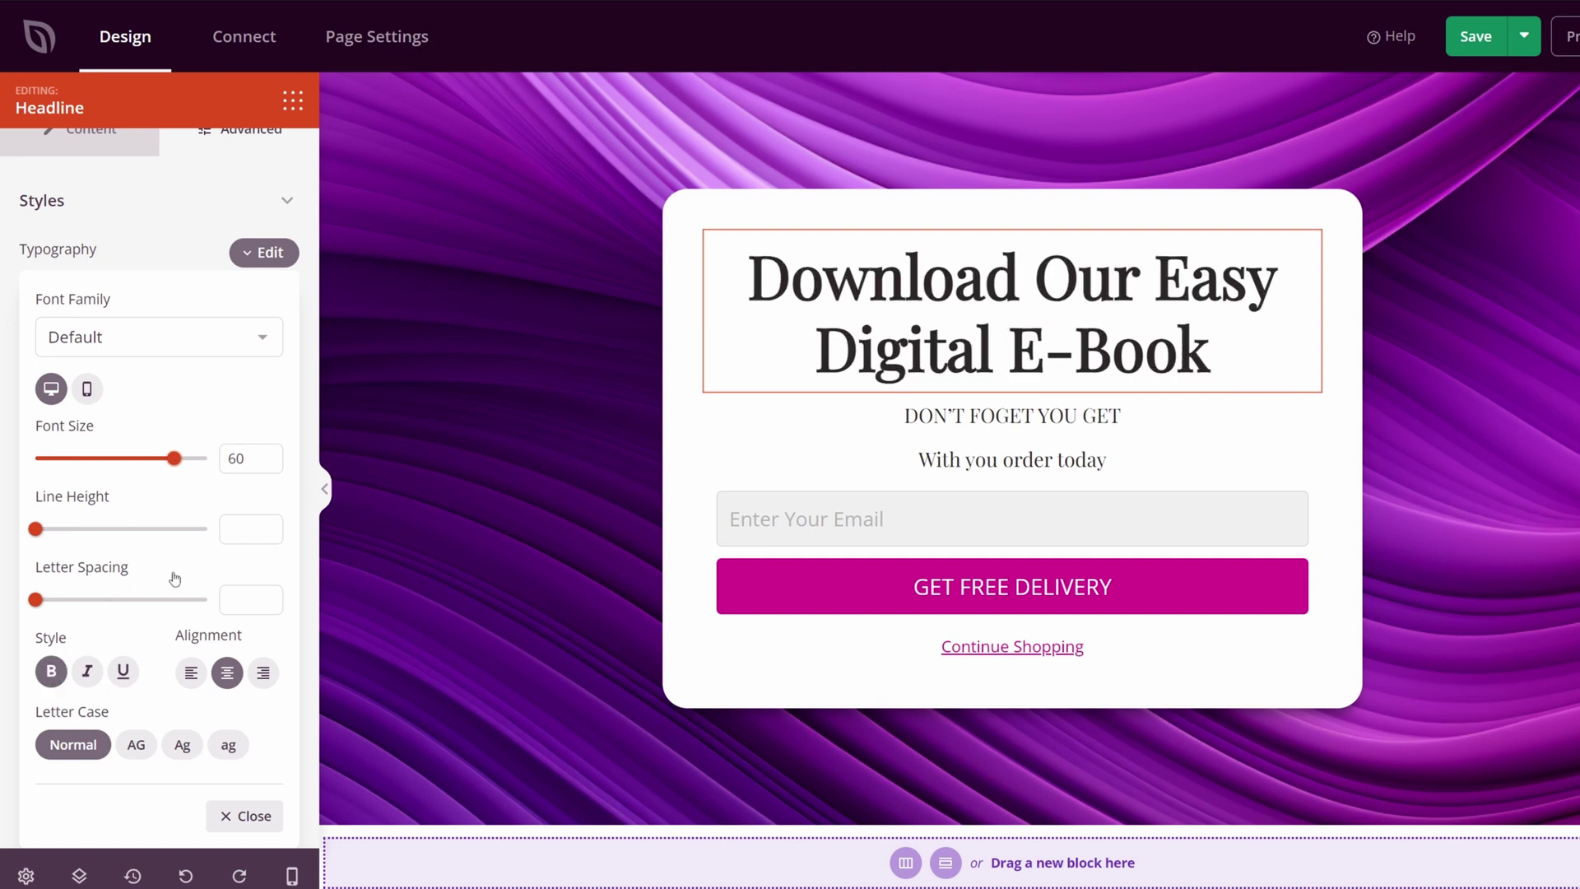
click(256, 816)
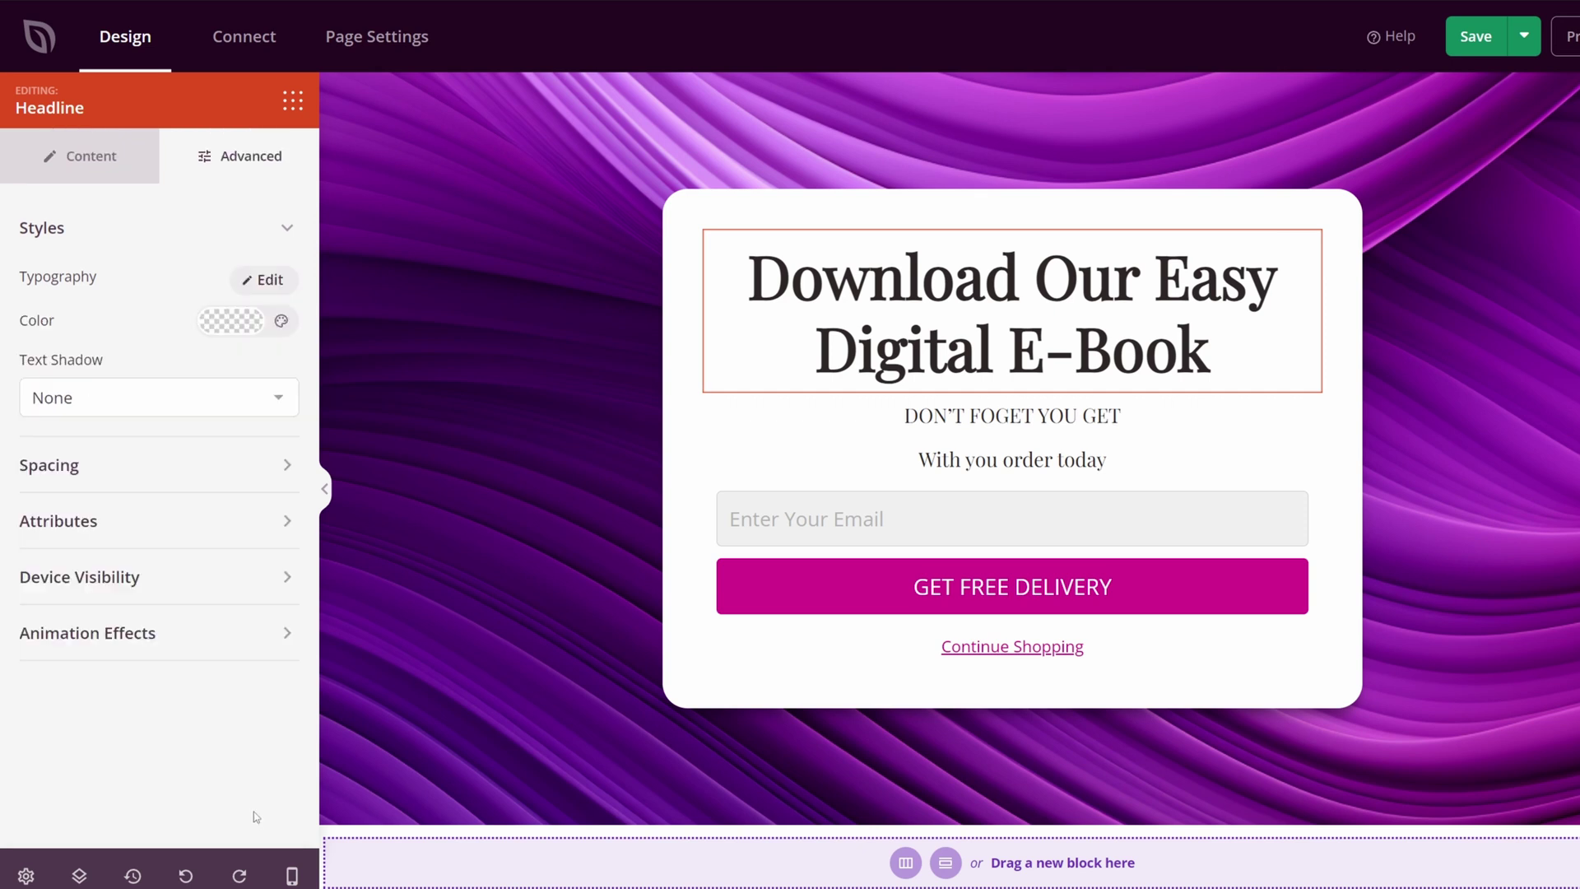
key(Escape)
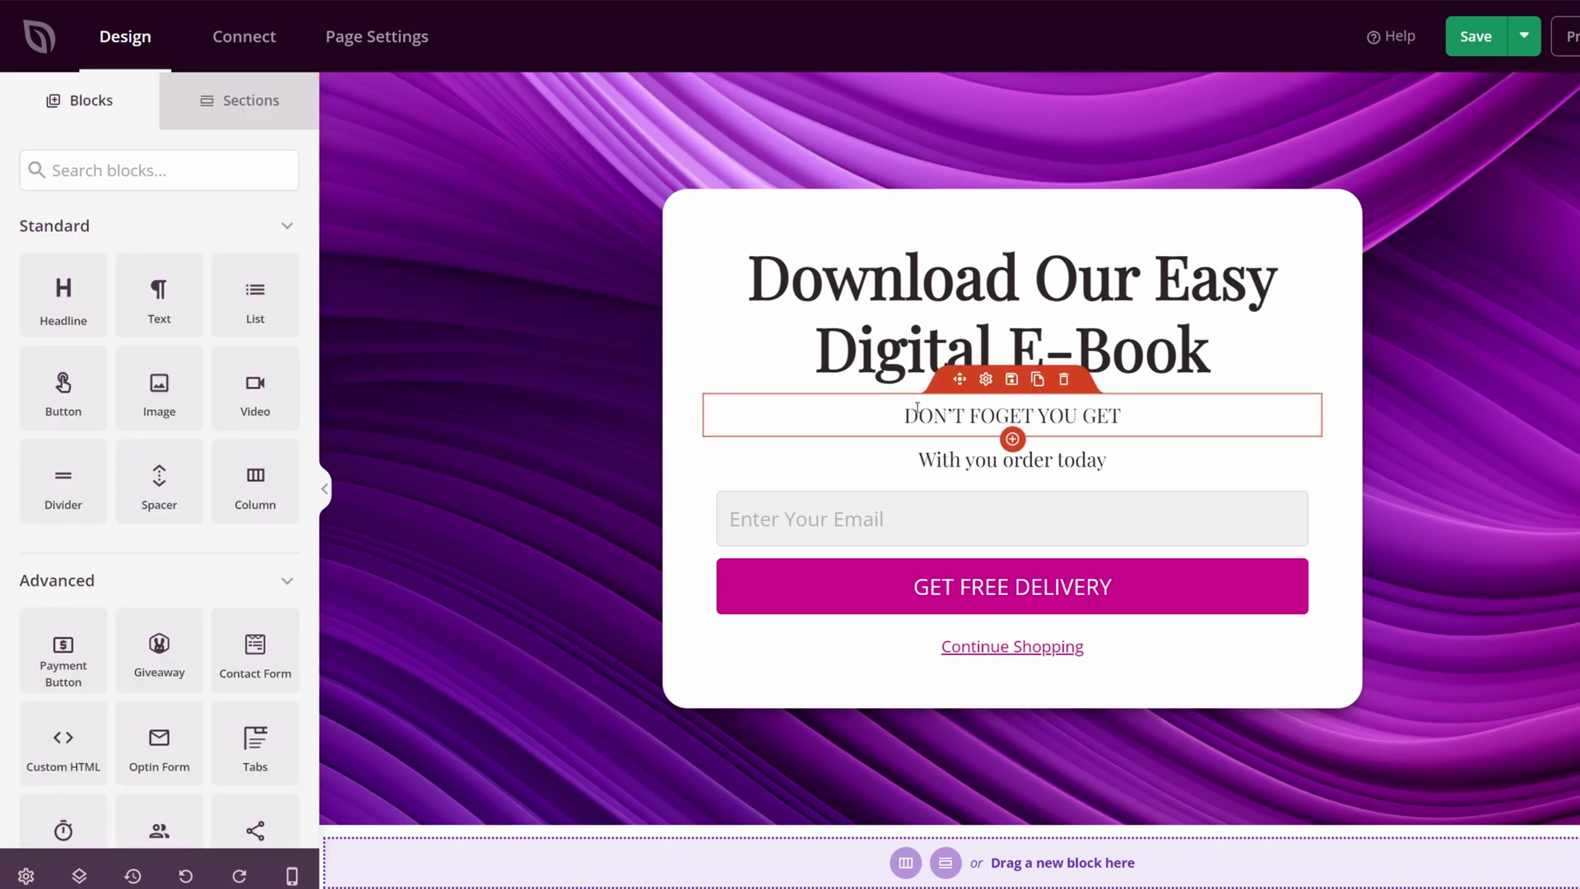
- Delete the DON'T FOGET YOU GET line and rewrite the subtext as 'Realize your full potential...'
click(1064, 379)
click(790, 473)
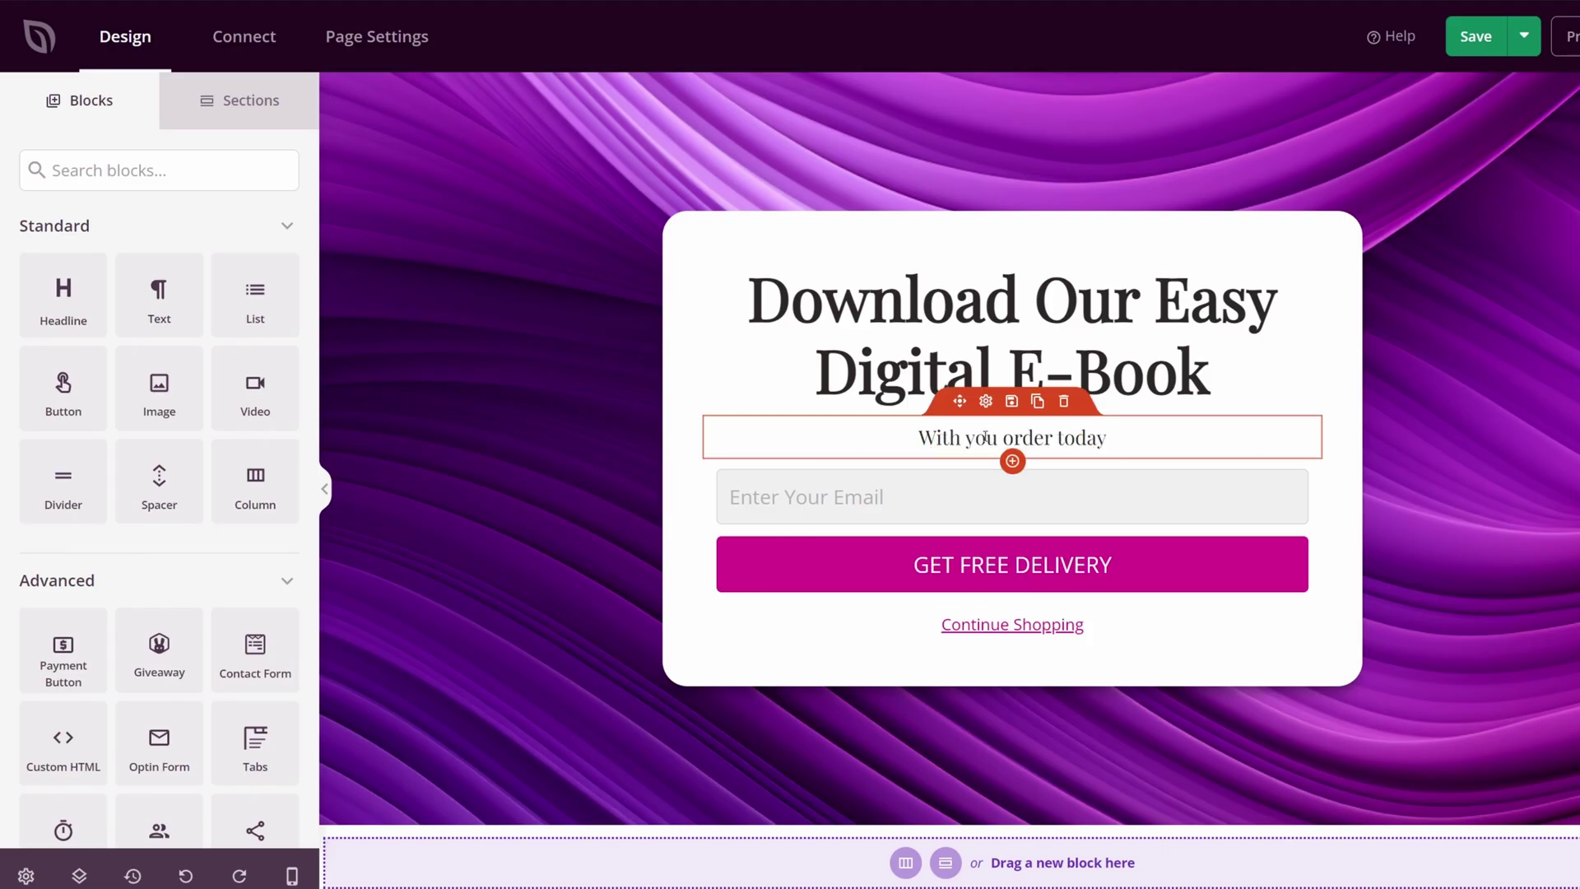
click(985, 401)
drag(232, 386, 71, 335)
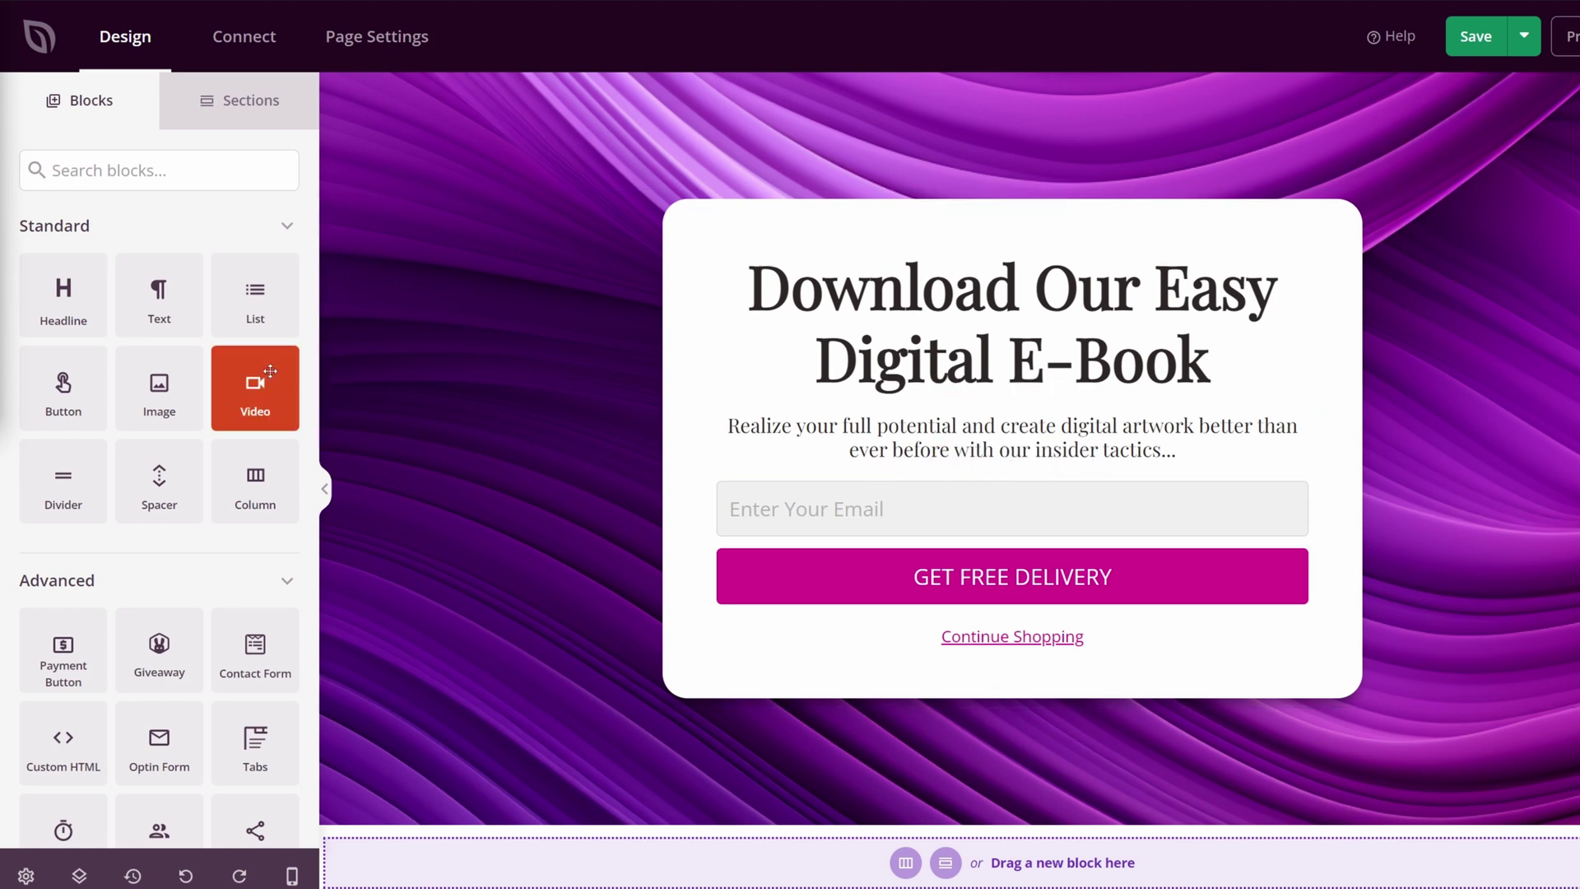
- Insert an image block below the subtext and upload the purple-book image into it
drag(162, 411, 1045, 465)
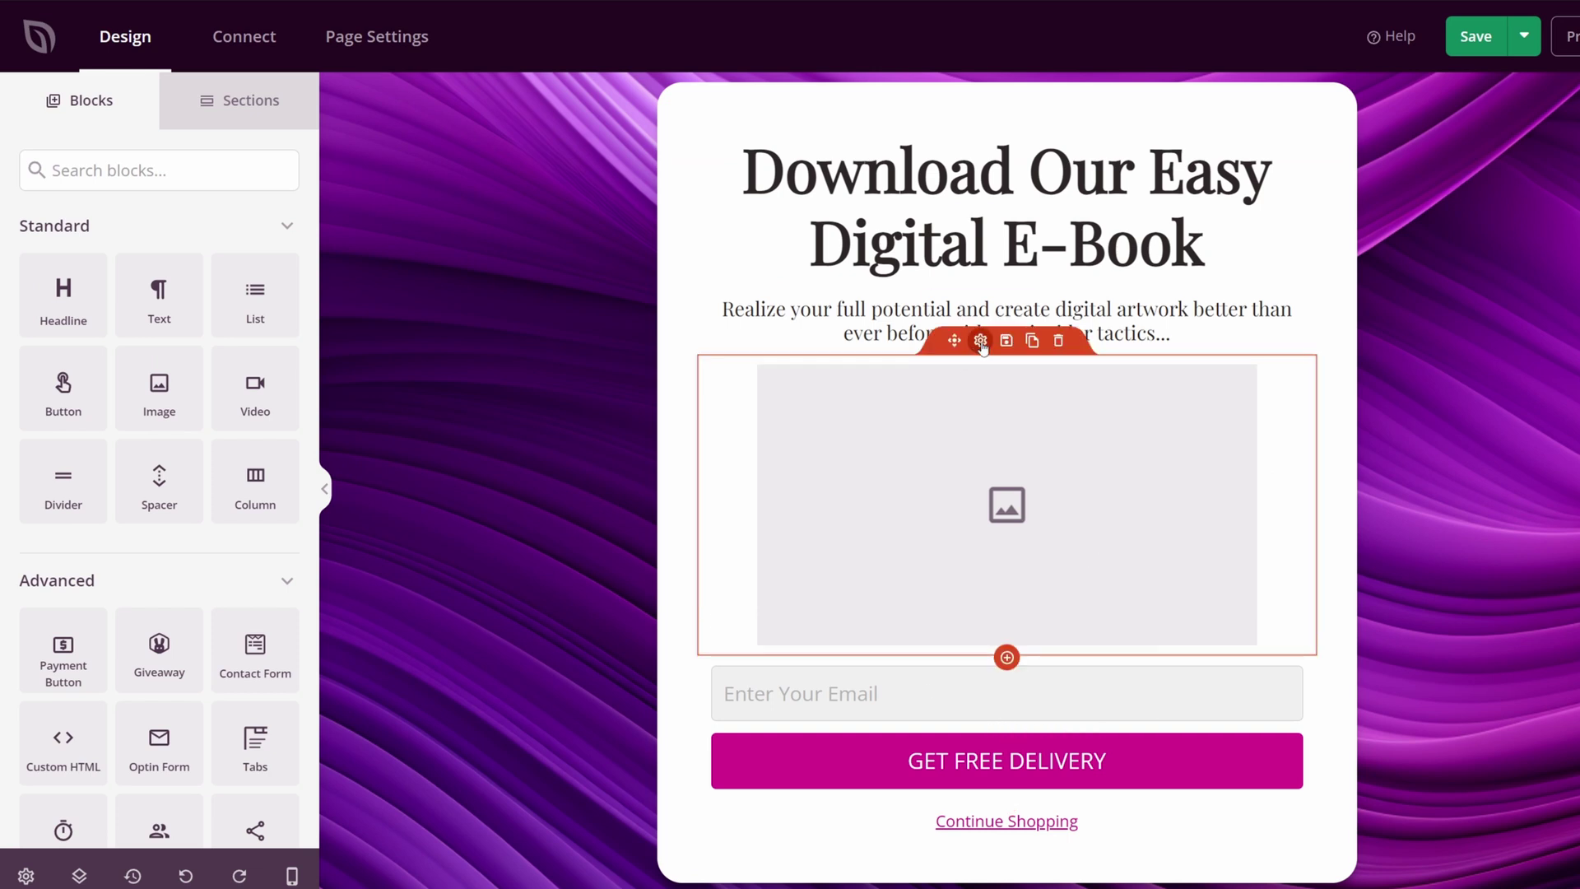
click(980, 341)
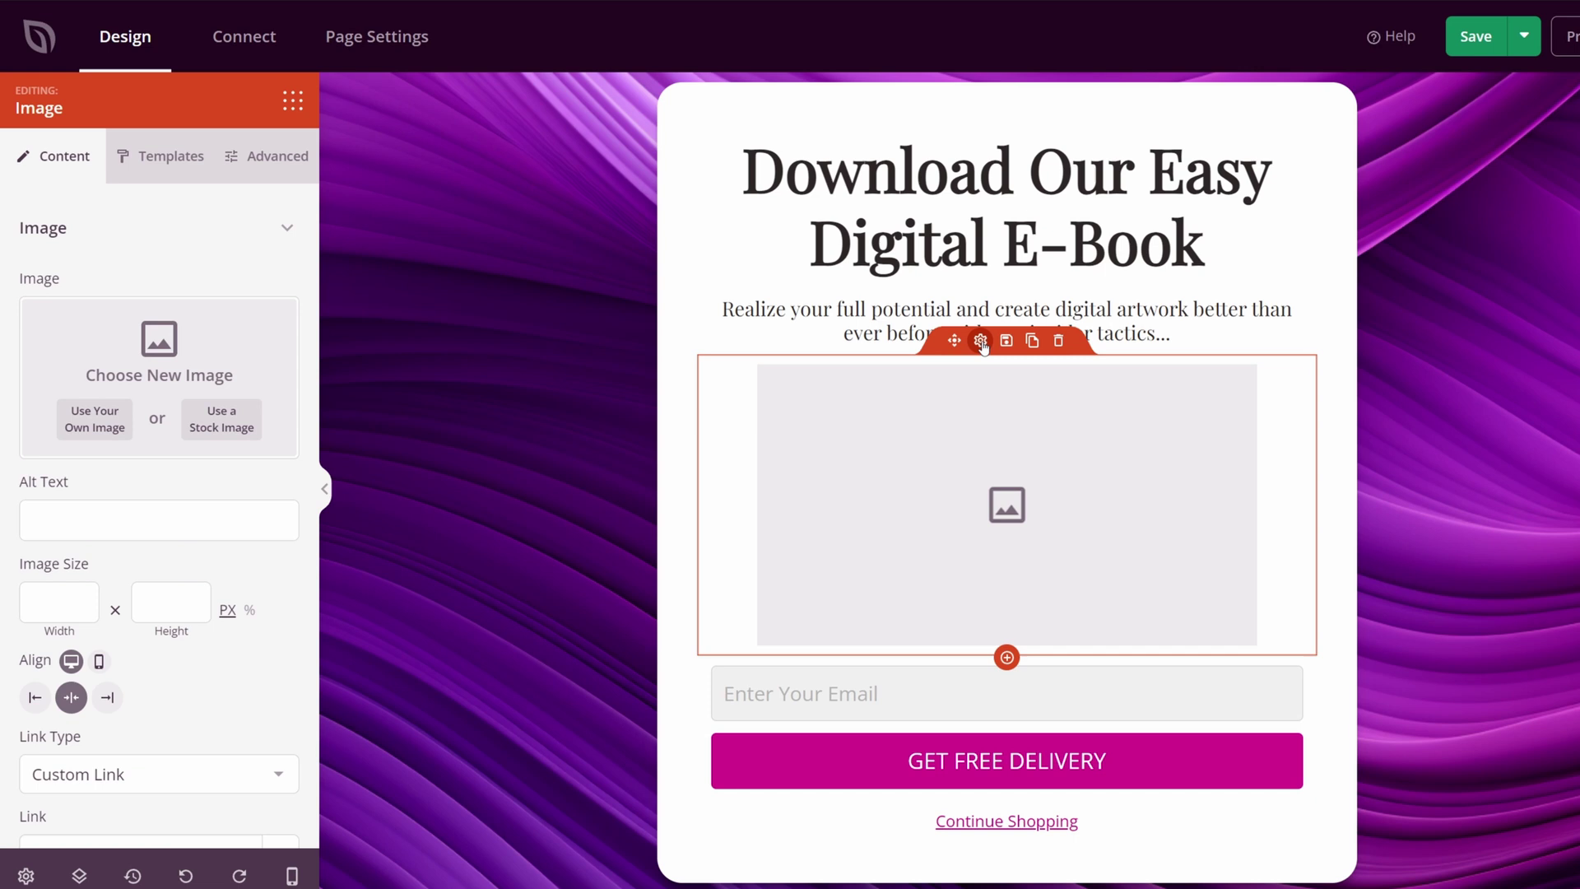
click(99, 428)
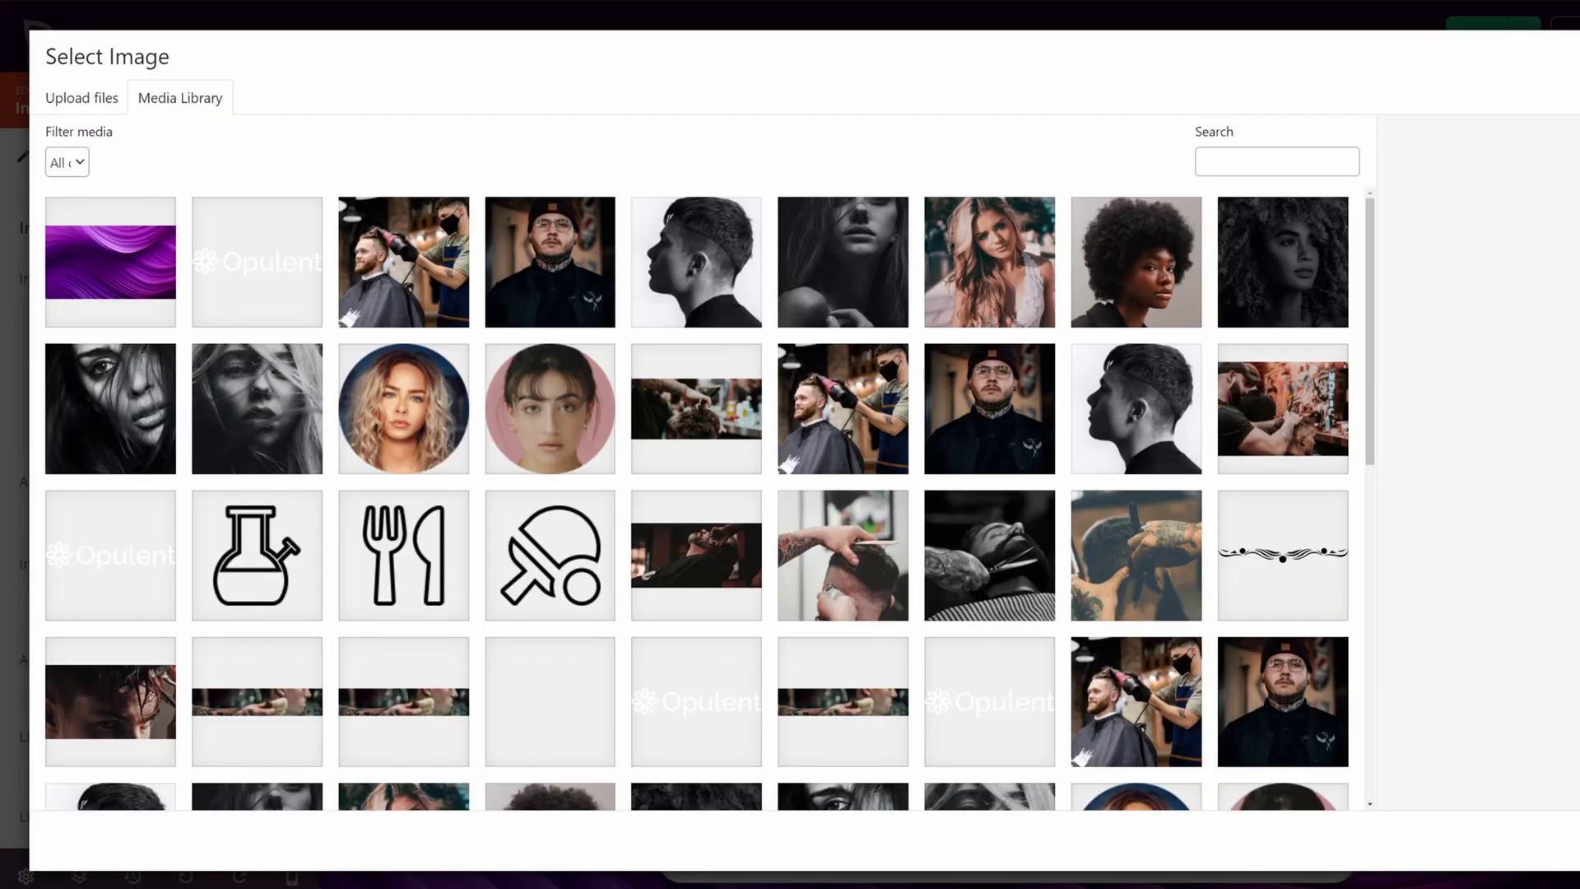
drag(560, 535, 477, 451)
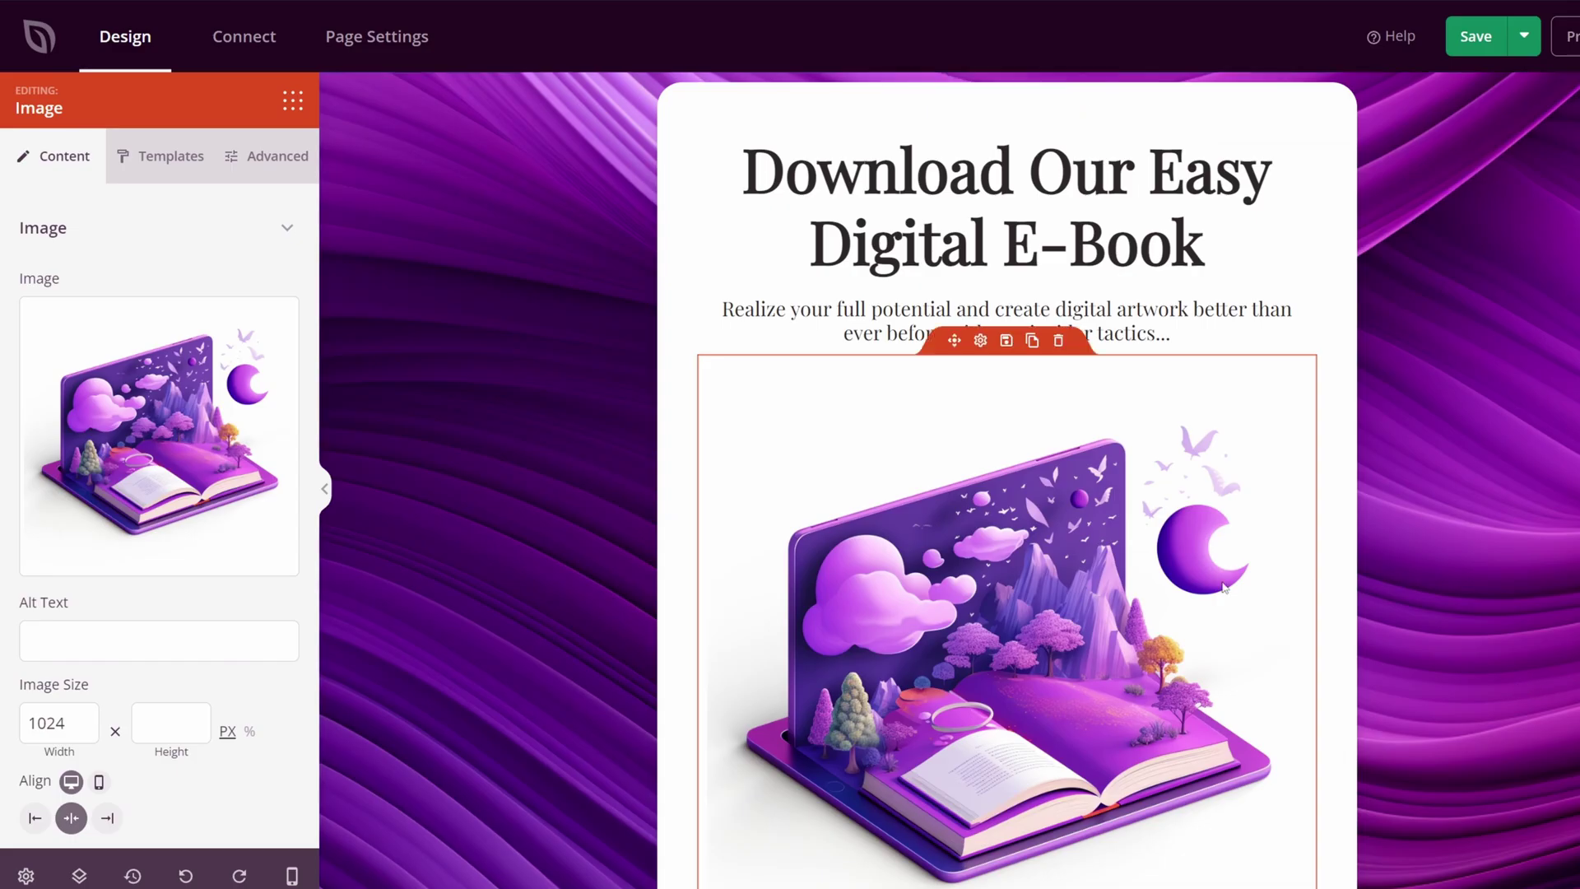
- Set the image width to 250 and give it a 2X Large shadow
scroll(165, 475, down, 3)
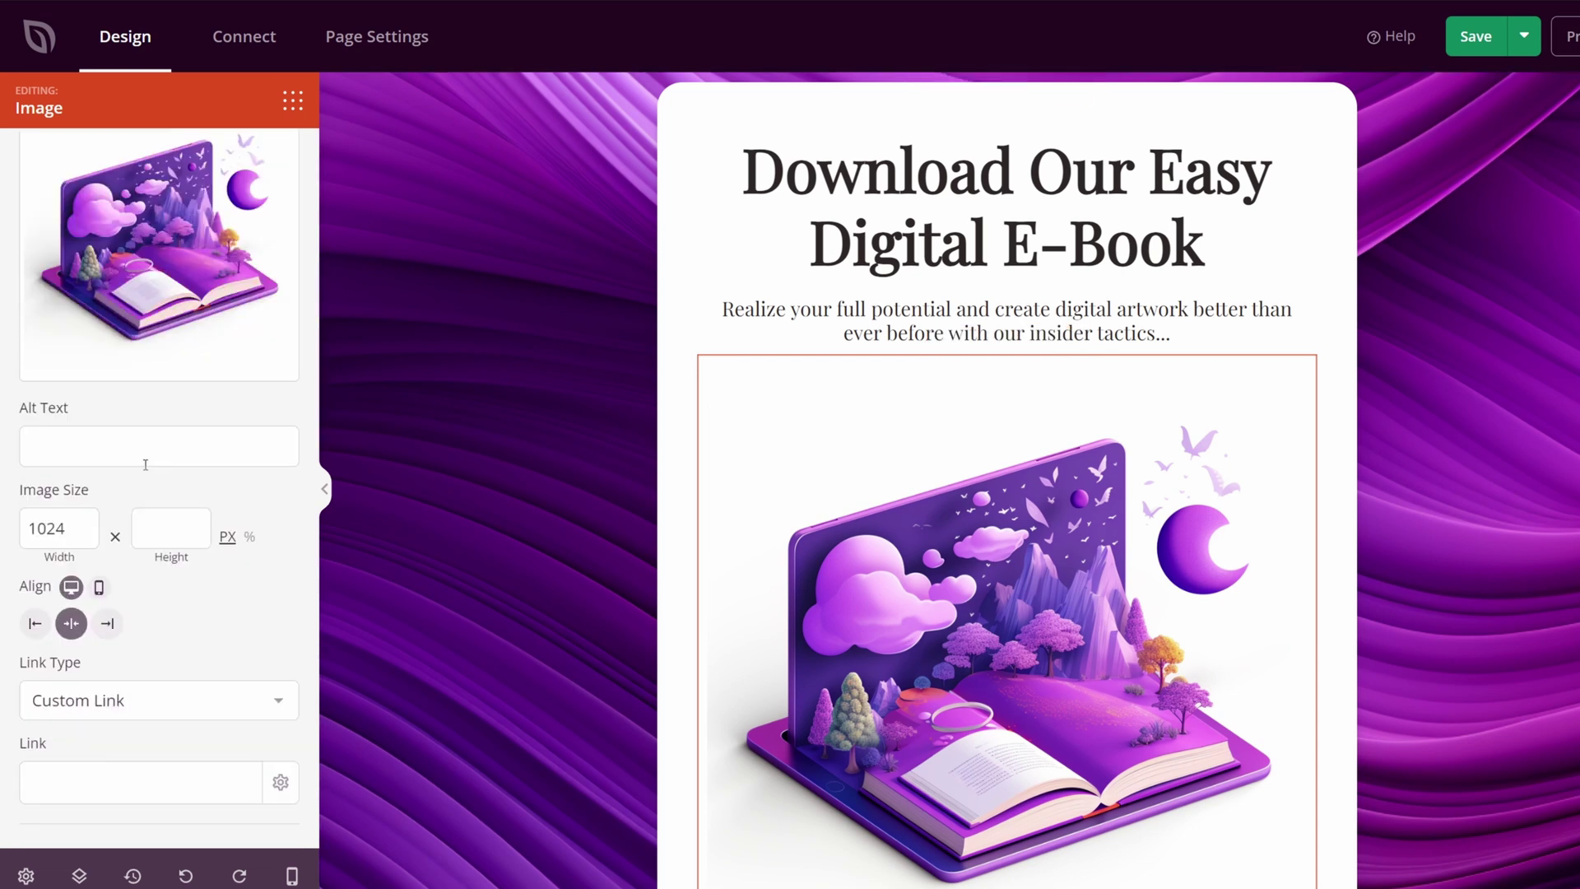
double_click(47, 529)
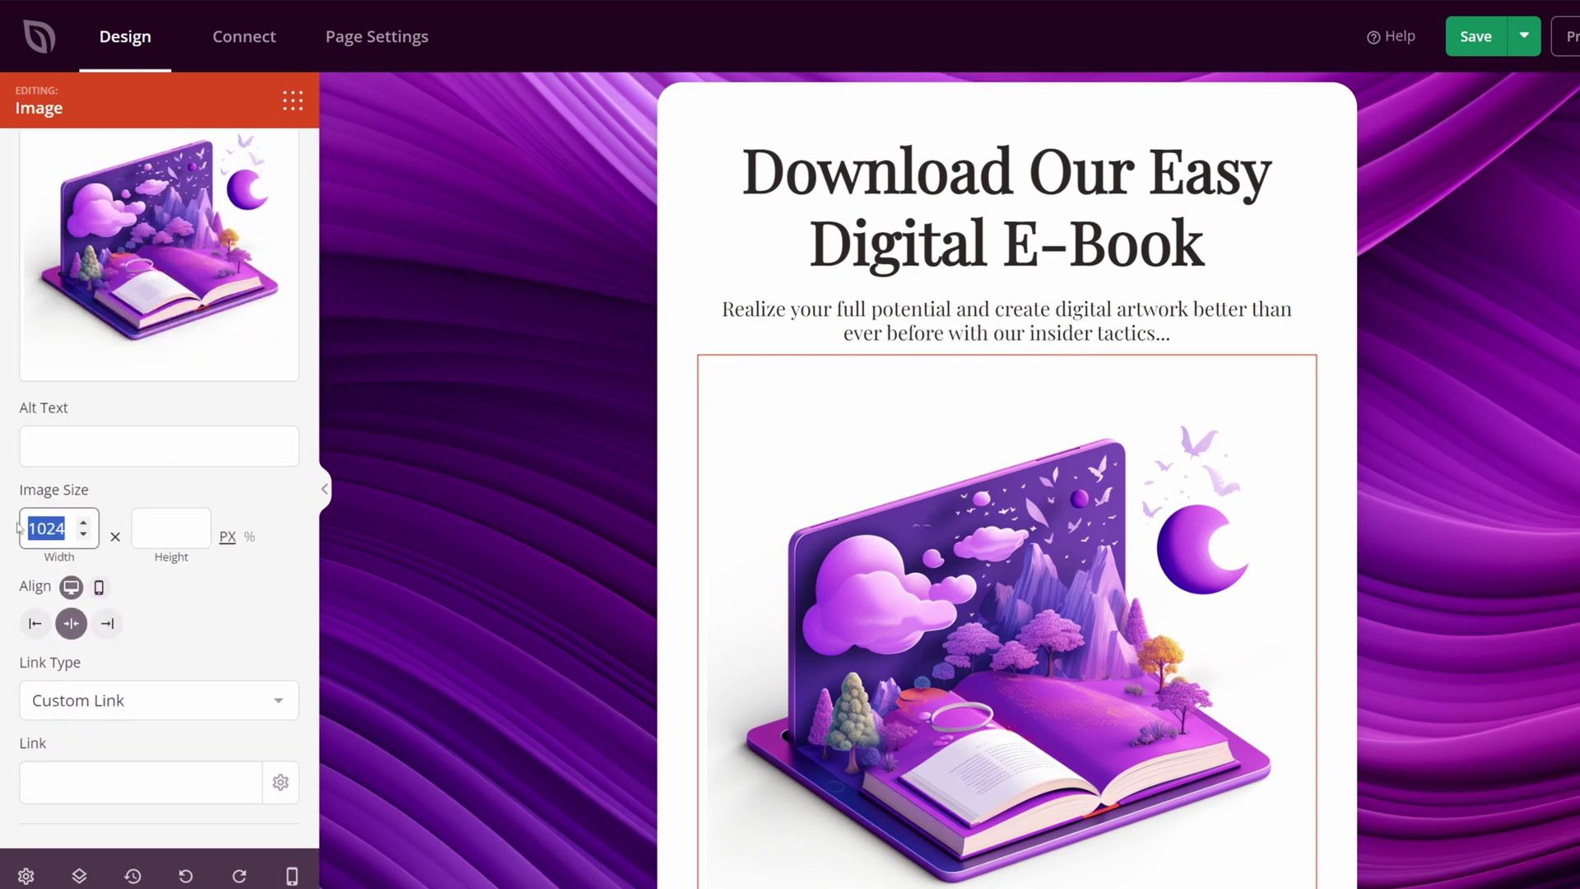
text(250)
scroll(201, 507, up, 3)
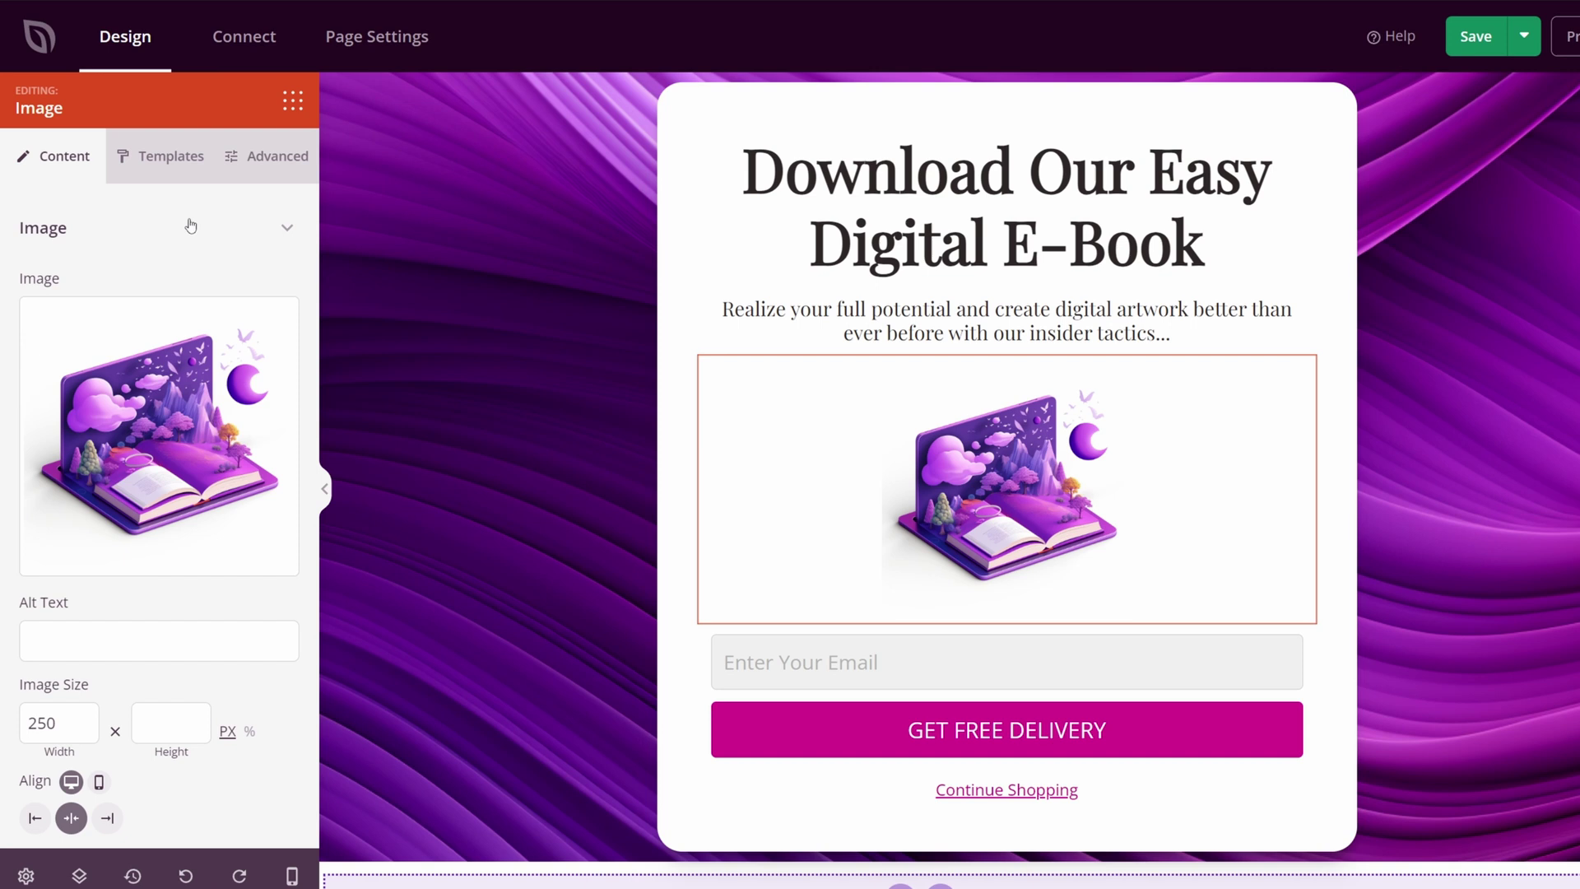
click(278, 156)
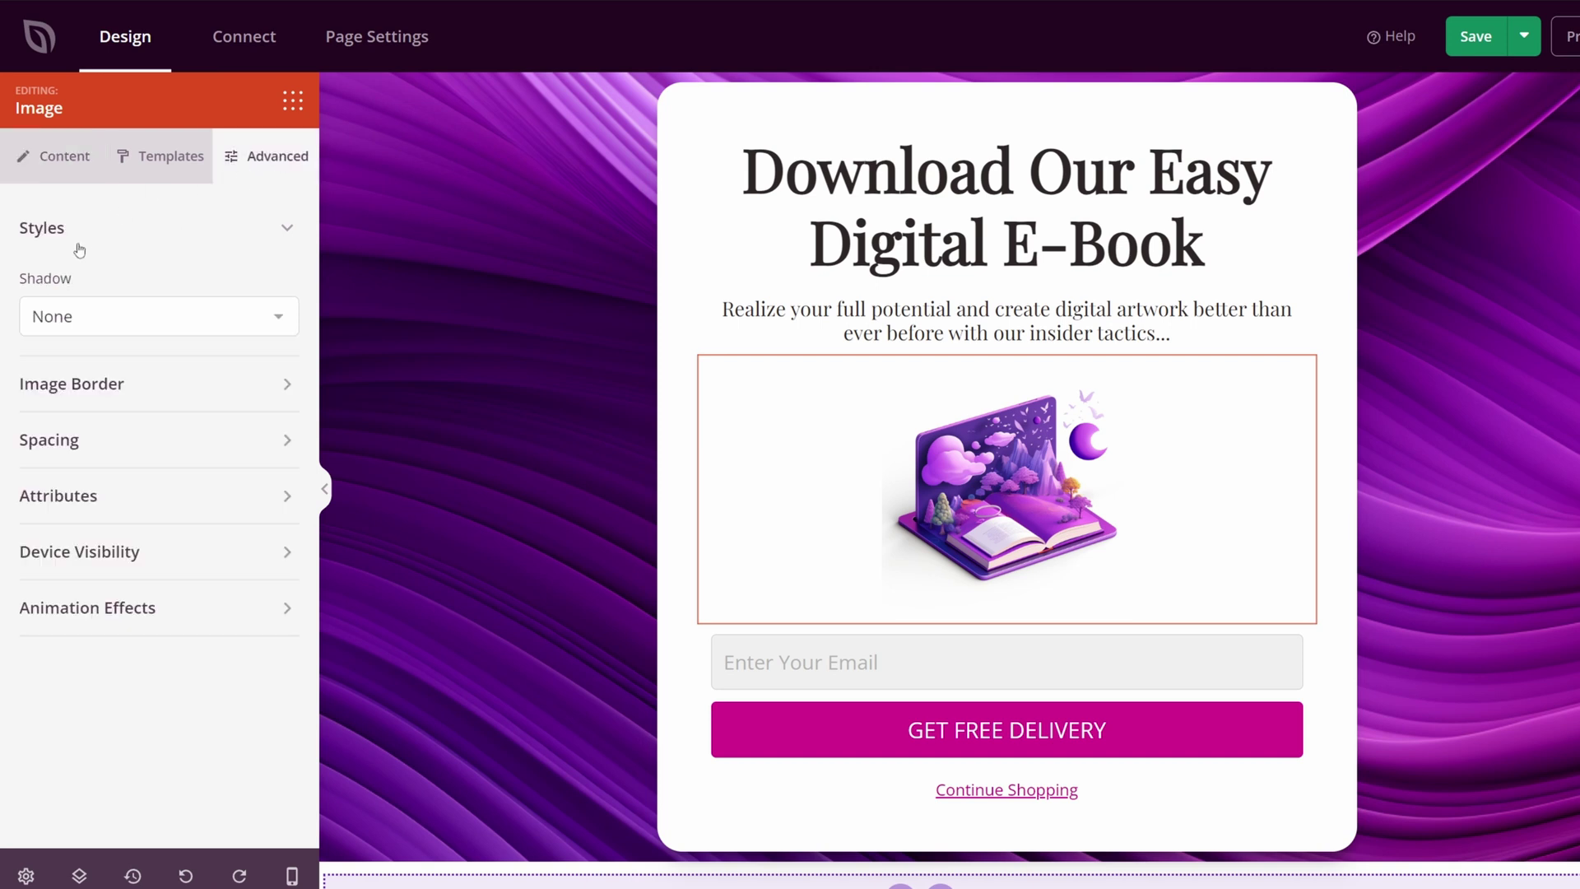
click(87, 310)
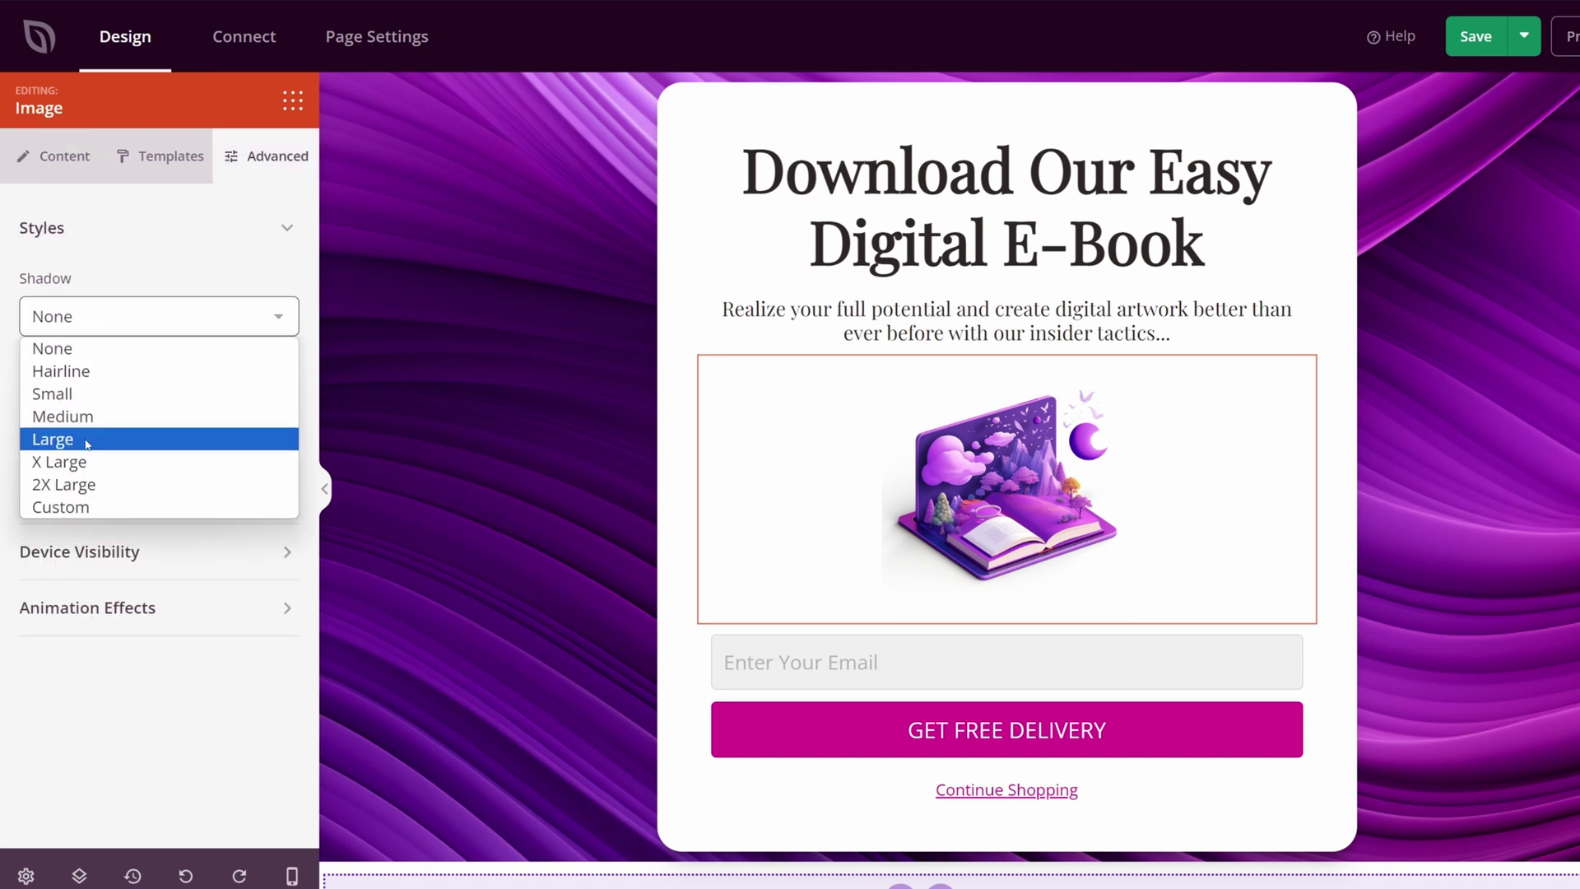
click(87, 442)
click(99, 321)
click(94, 484)
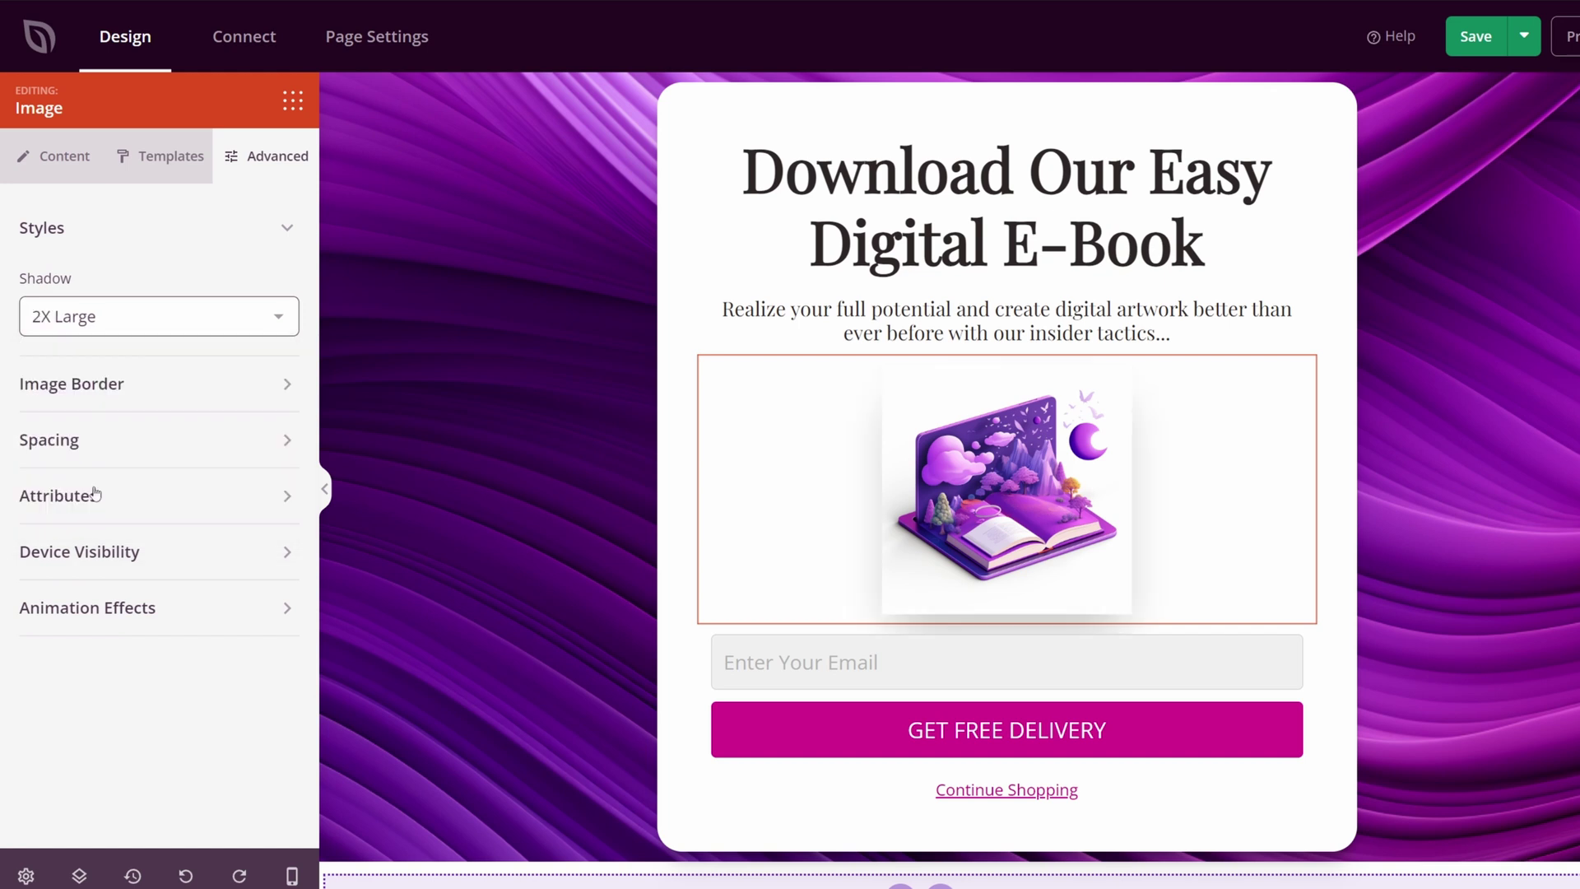
mouse_move(910, 431)
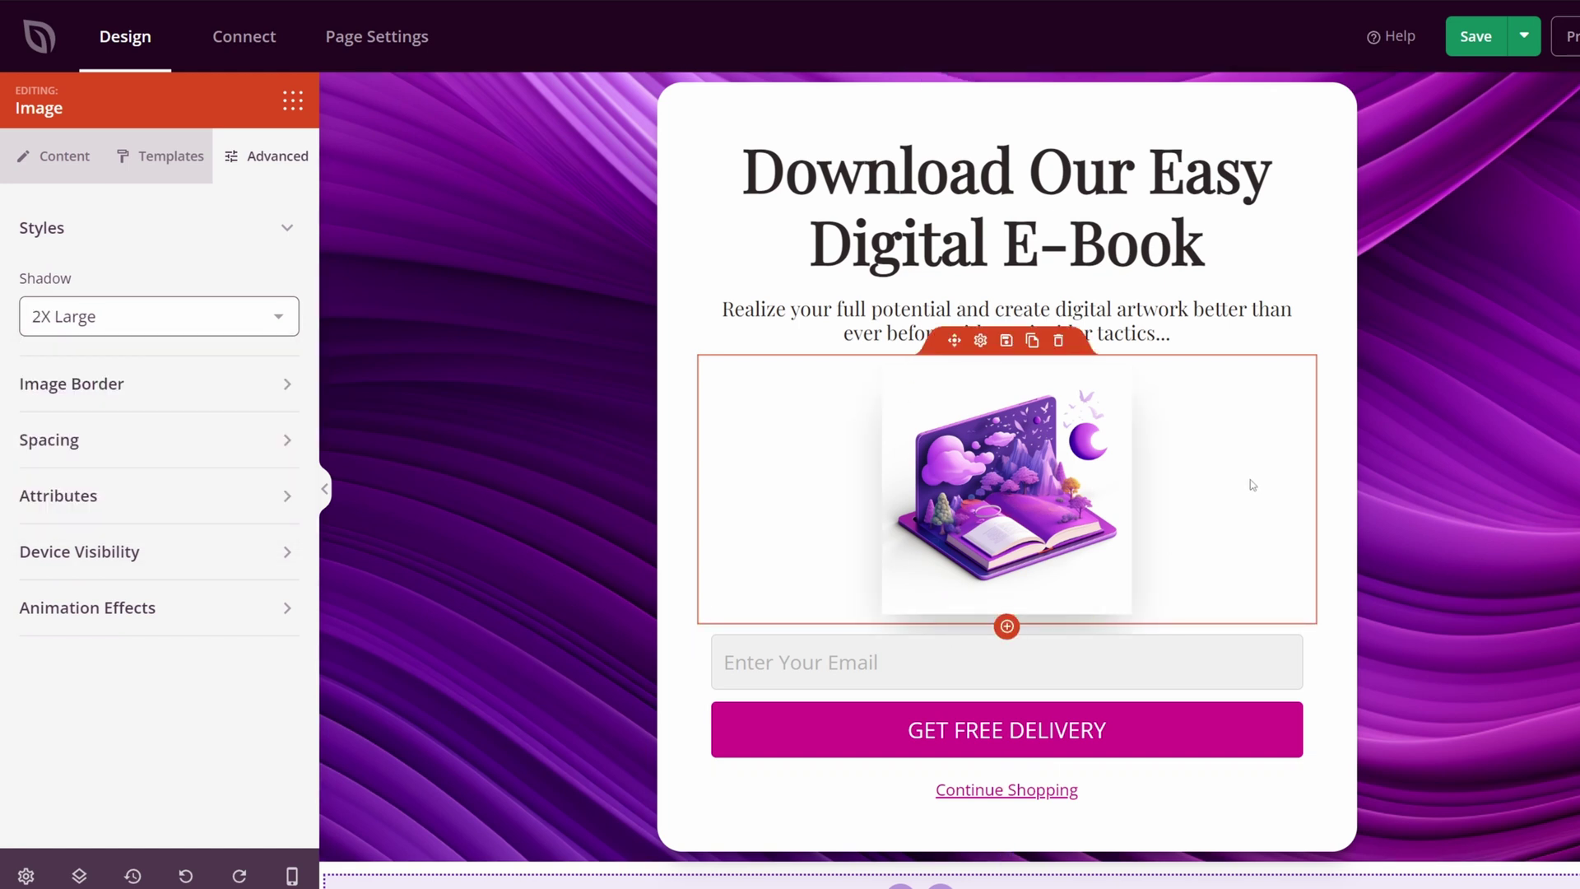
scroll(1228, 443, down, 1)
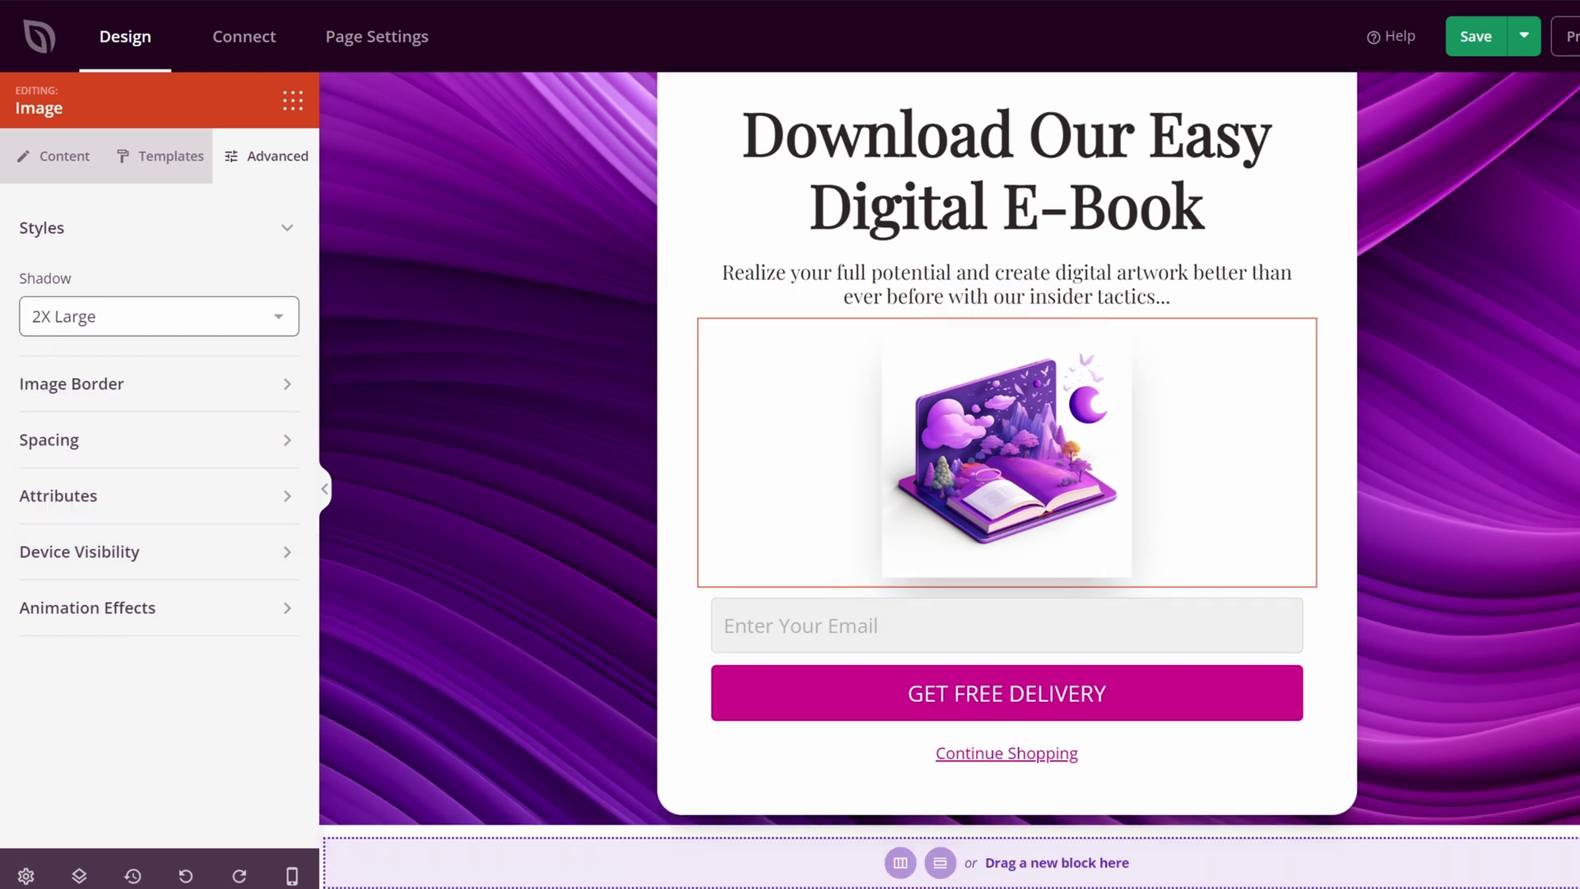
- Change the submit button label to GET OUR FREE E-BOOK NOW with font size 30
mouse_move(945, 647)
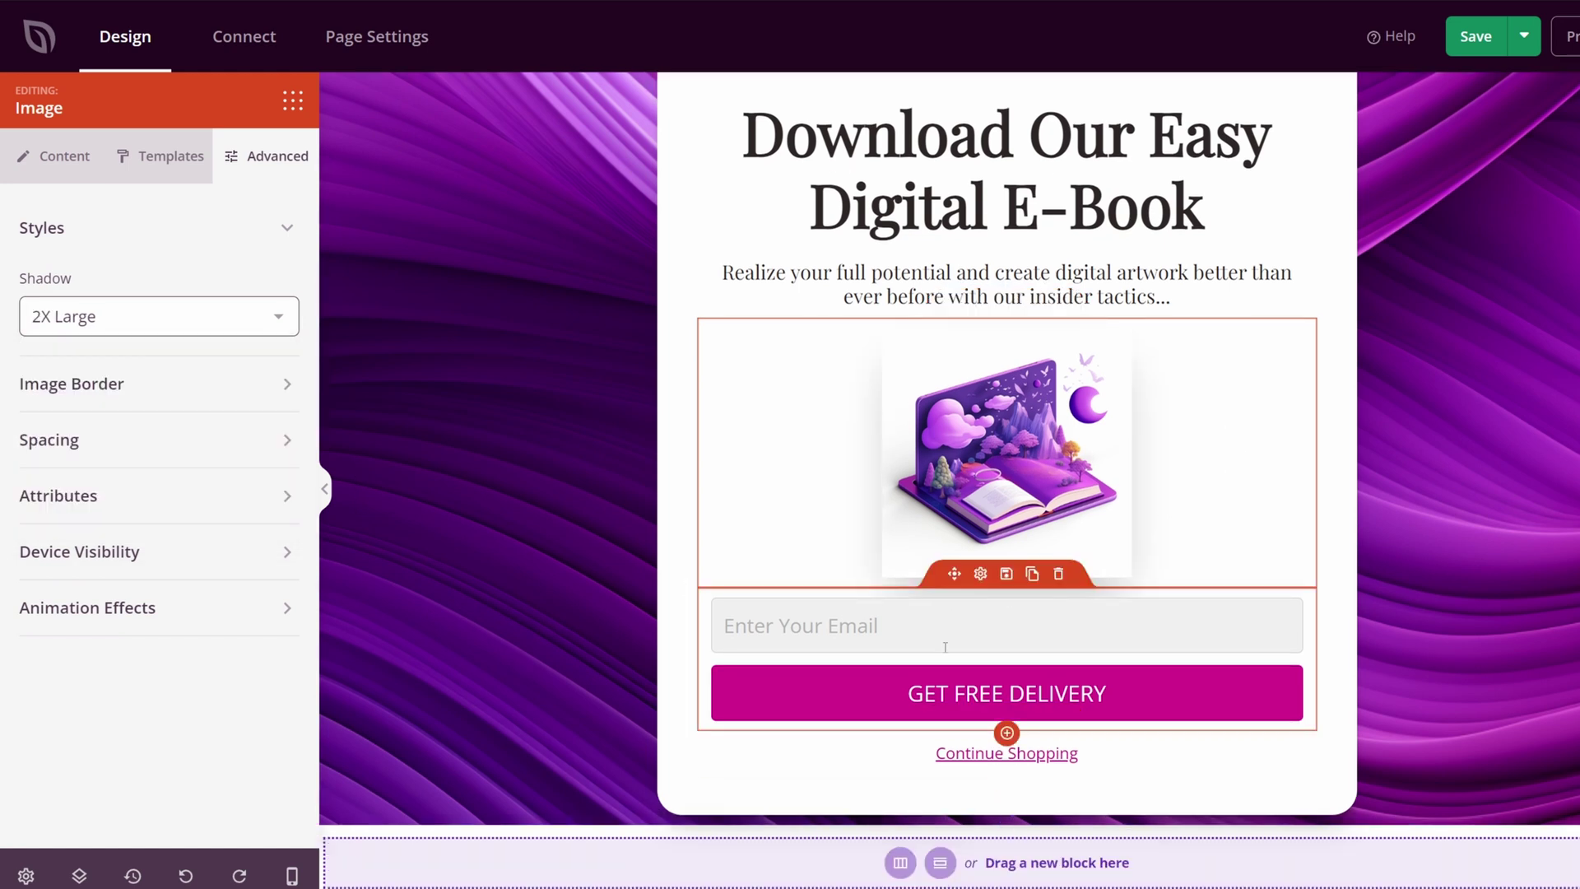
click(980, 595)
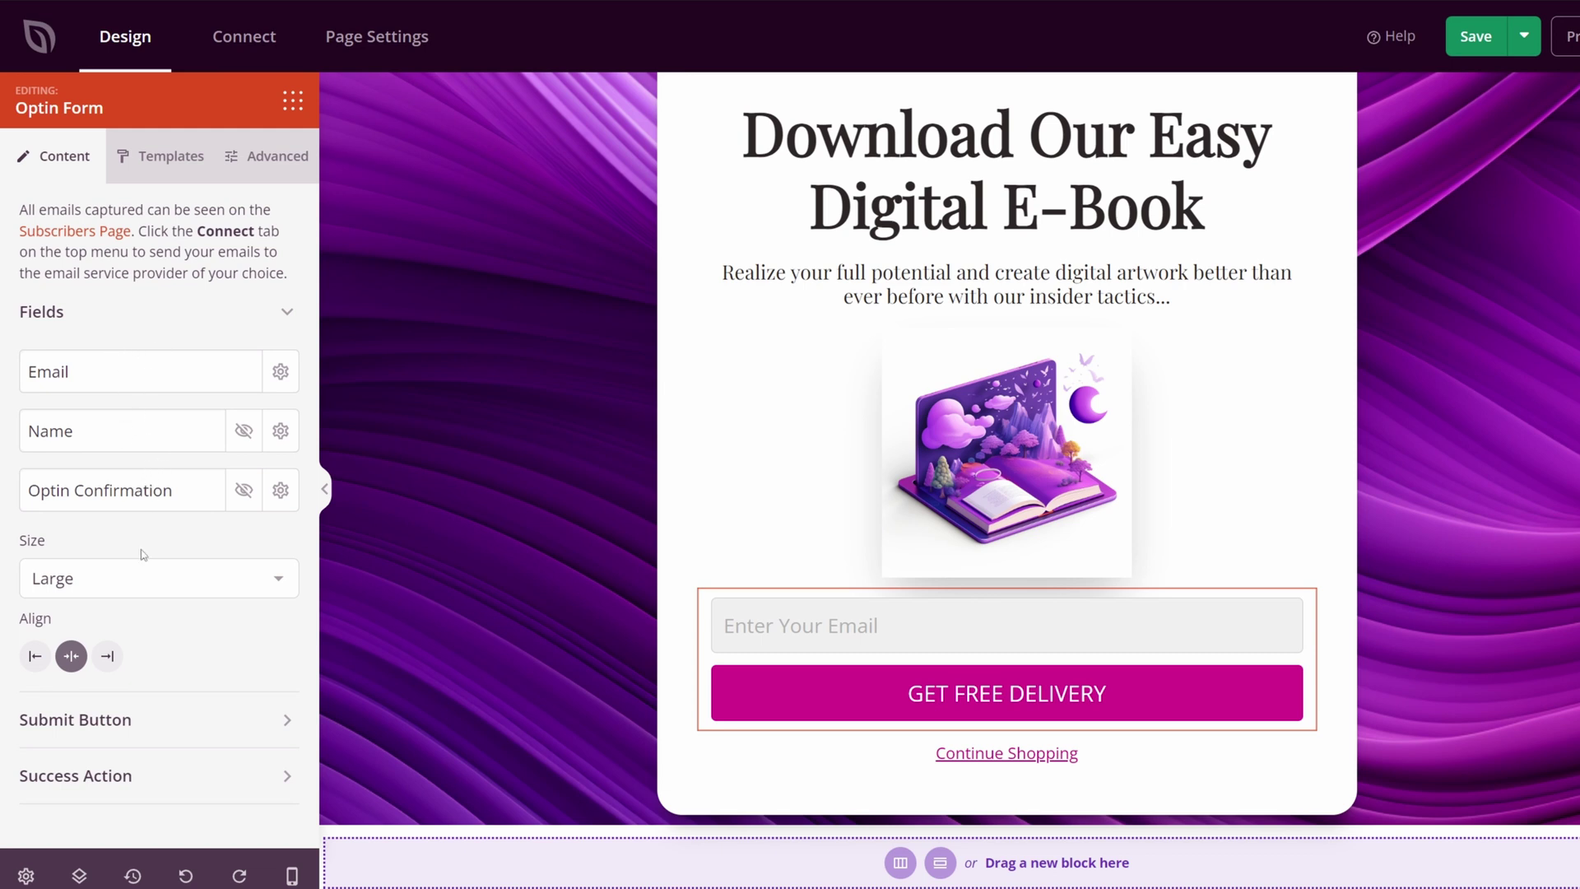
click(115, 719)
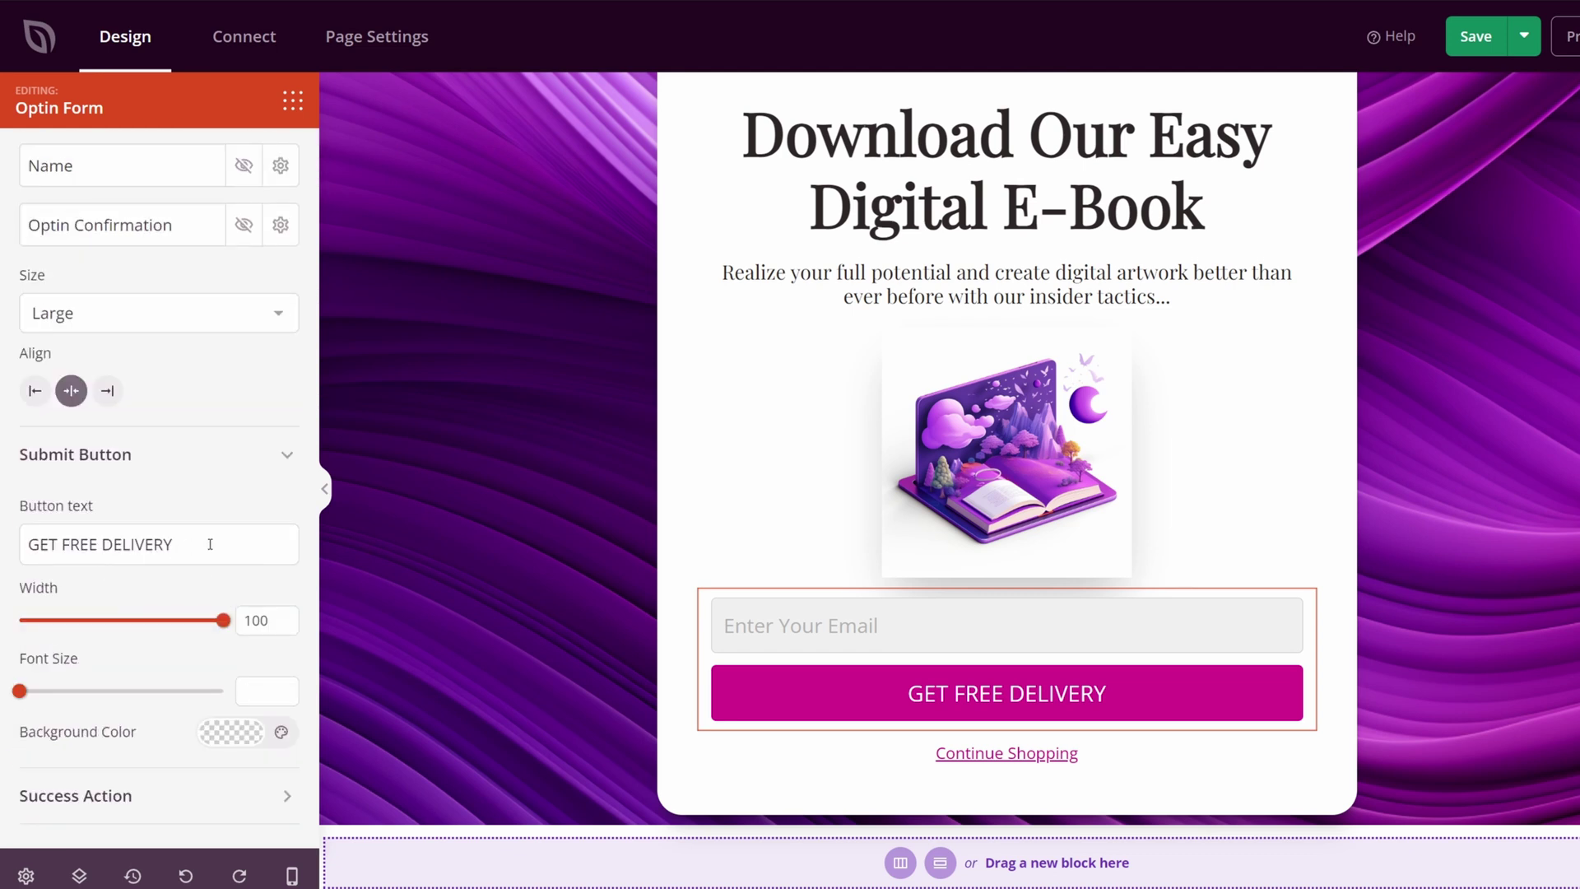
drag(210, 544, 99, 544)
text(E-BOOK NOW)
click(66, 544)
text(OUR)
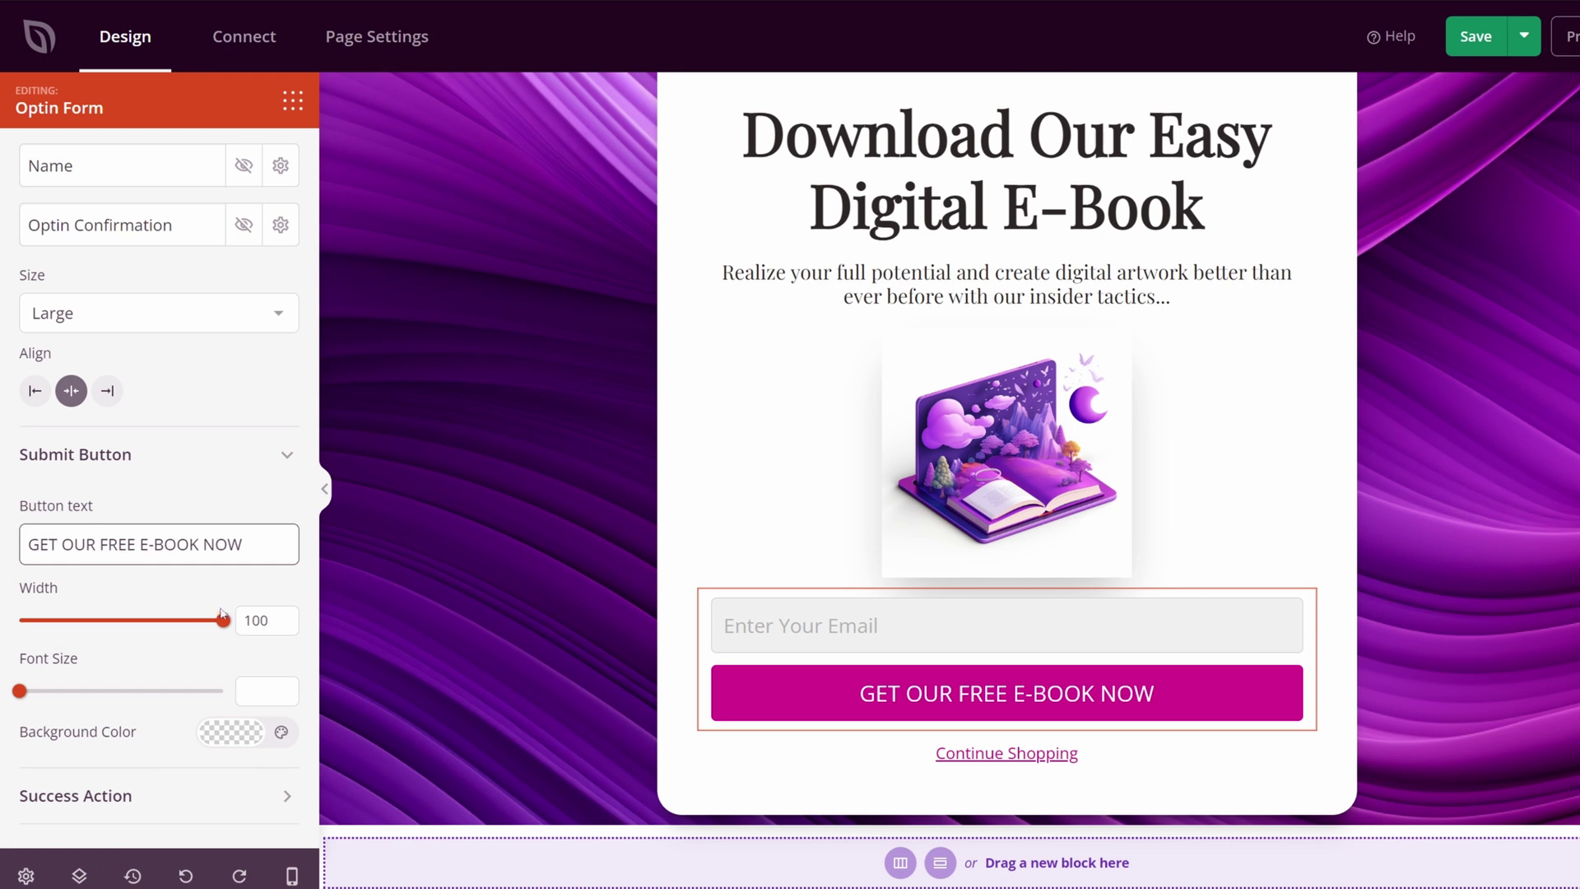
mouse_move(222, 617)
mouse_down()
mouse_move(164, 619)
mouse_move(224, 620)
mouse_up()
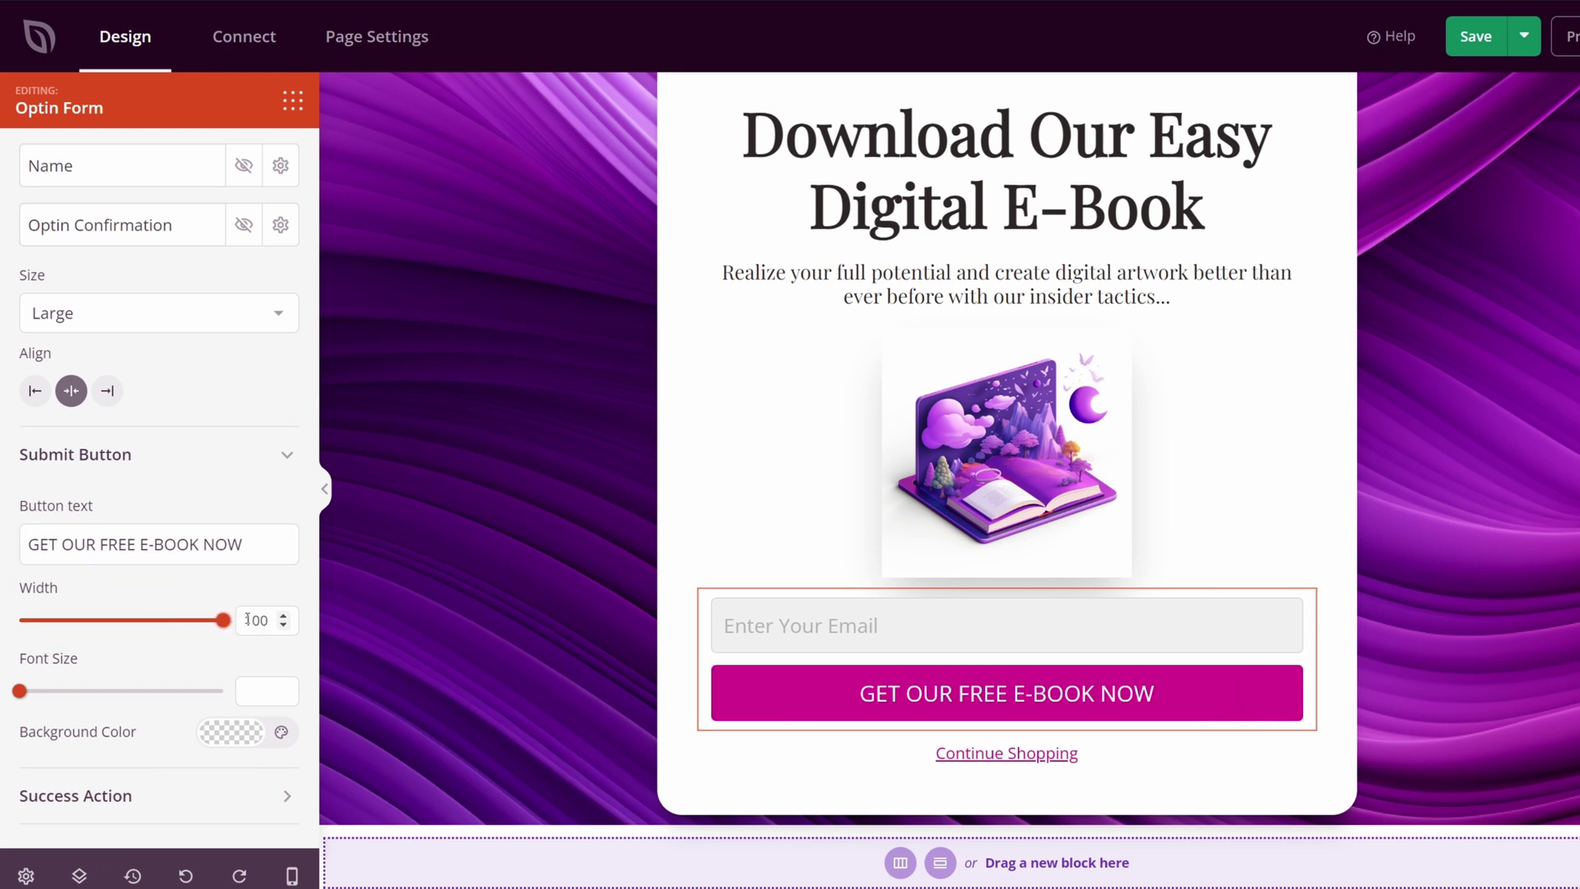
drag(20, 692, 102, 698)
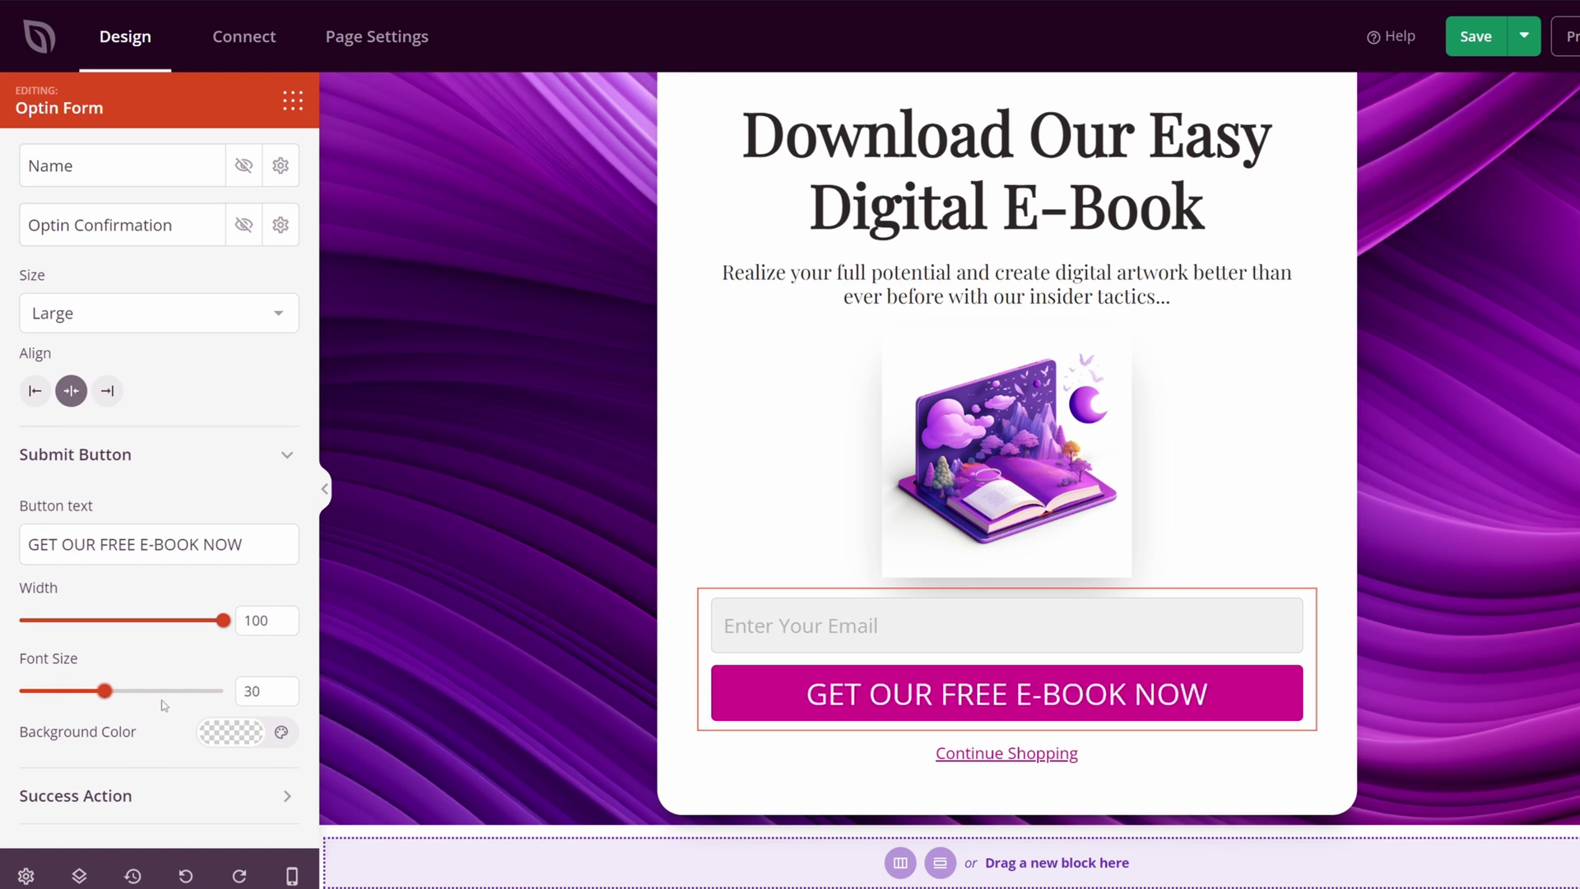
- Keep the show-message action after signup and edit the thank-you success message
click(229, 735)
click(229, 735)
click(226, 796)
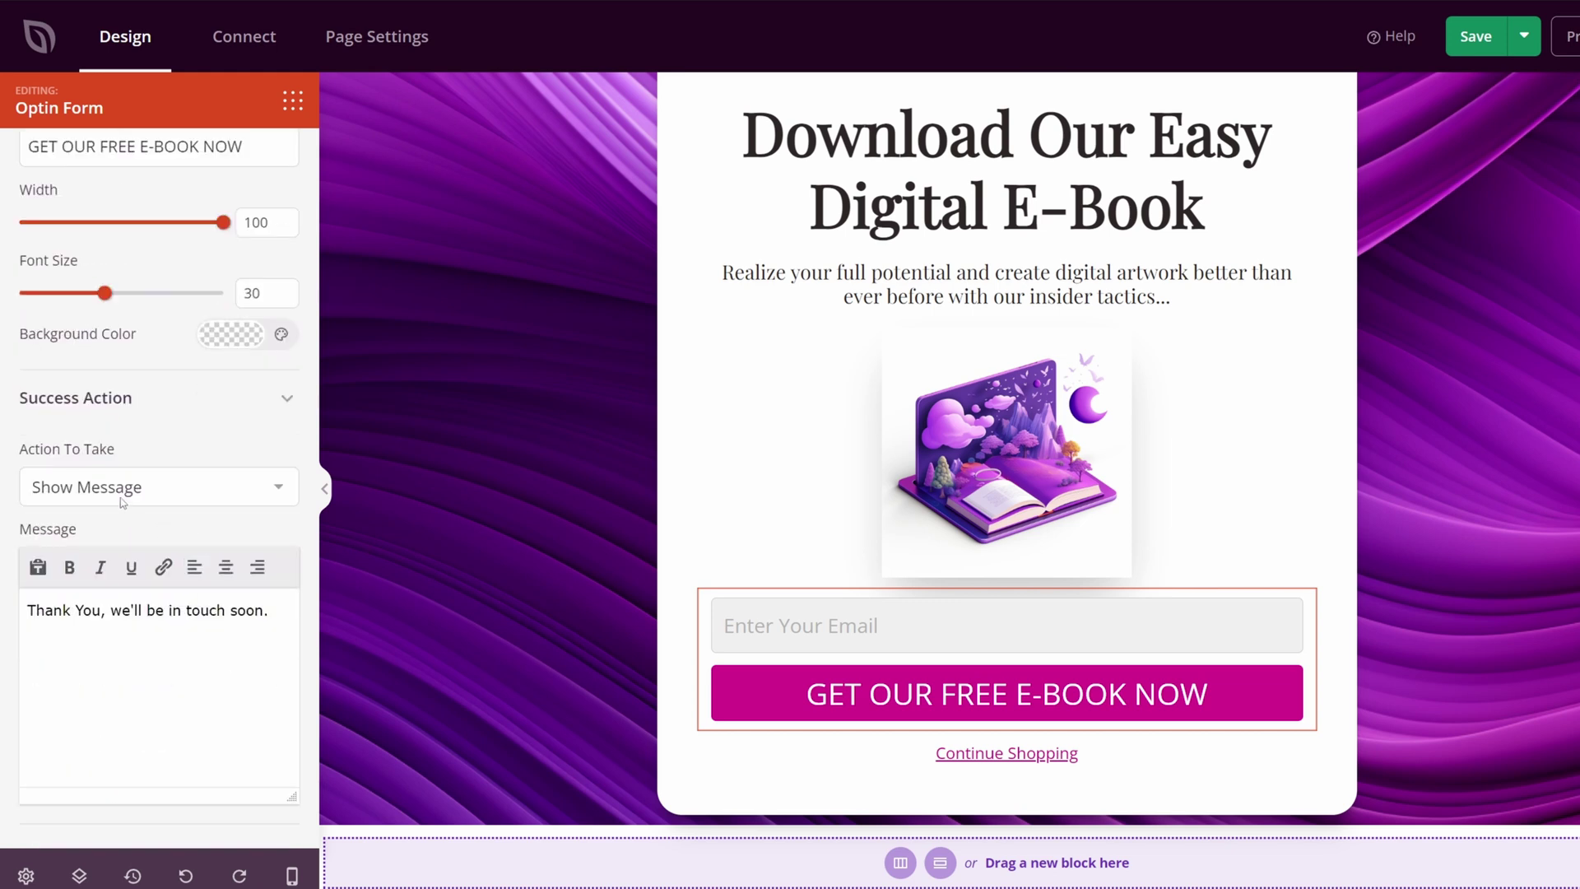
click(189, 492)
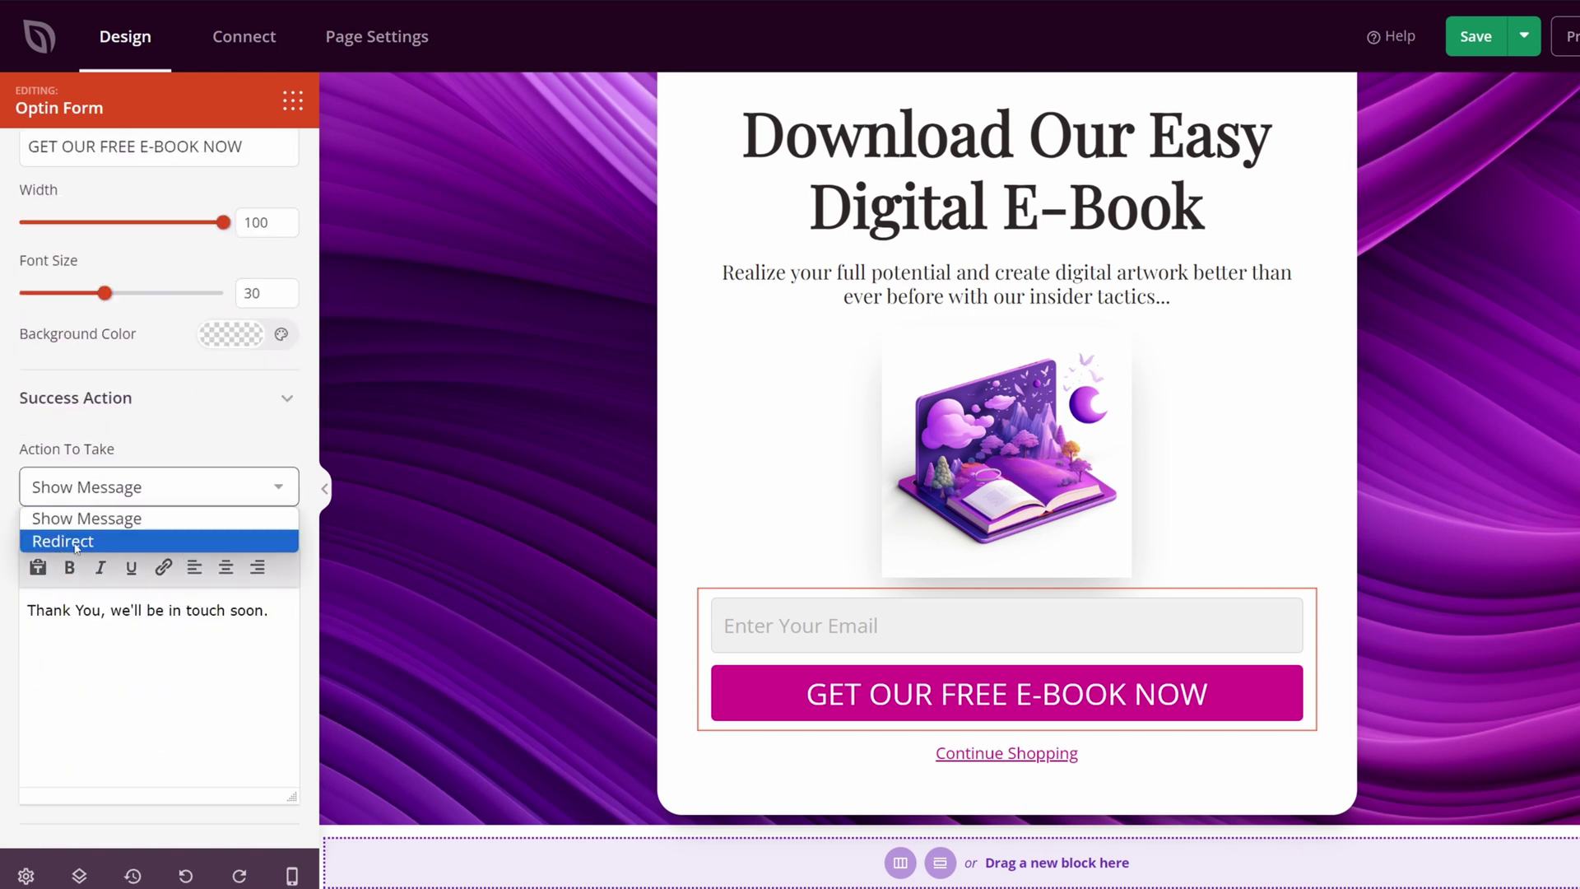
click(184, 492)
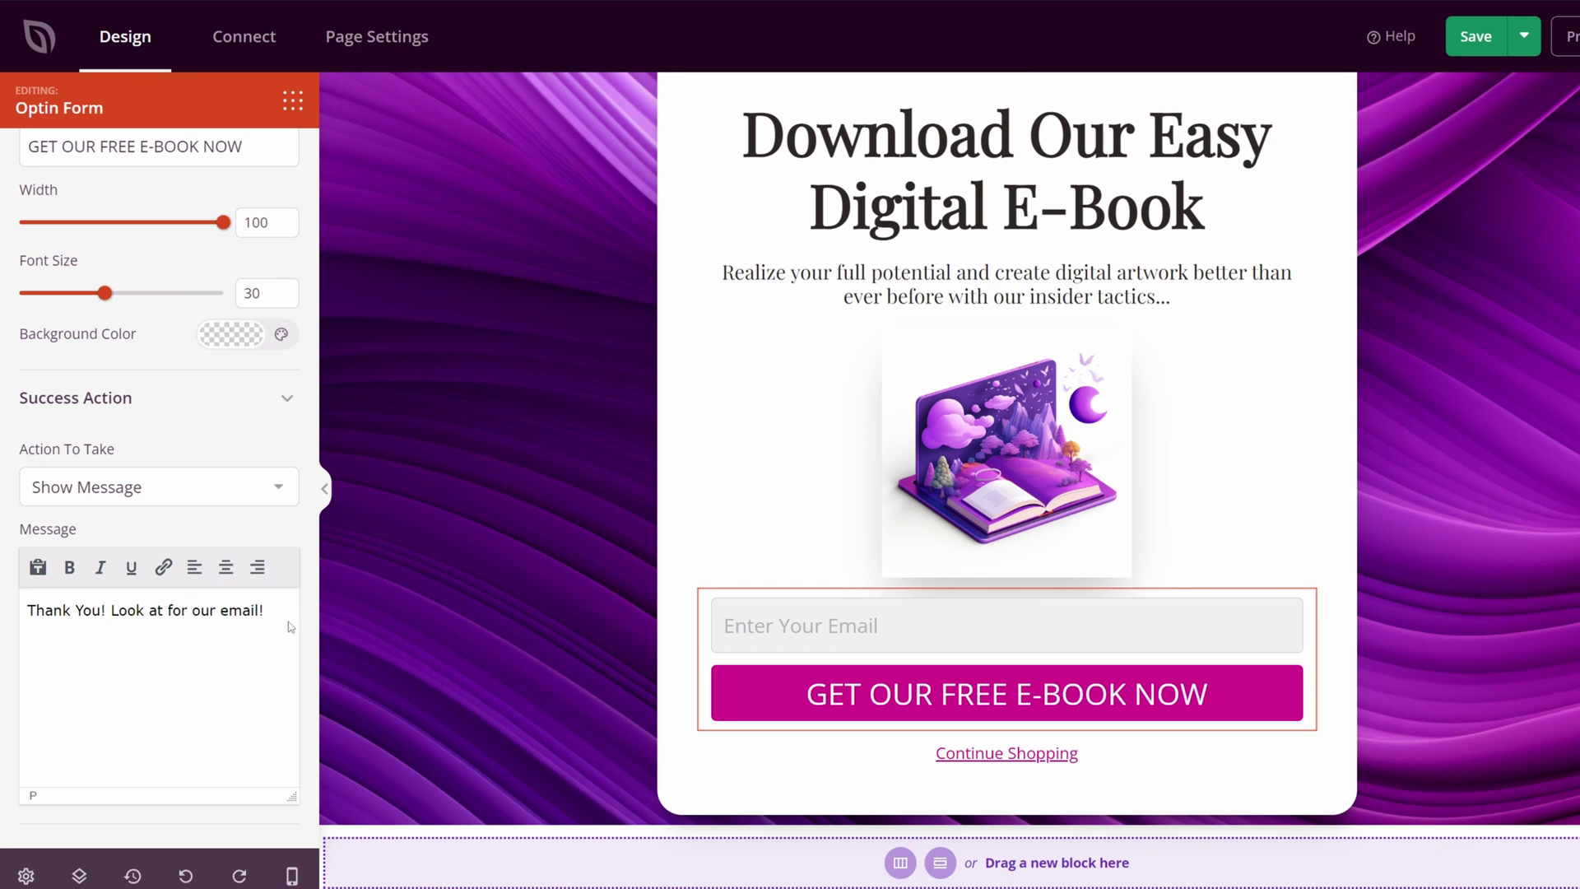
drag(264, 610, 200, 610)
click(213, 669)
- Apply the Dark input field style to the email field, leaving form padding unchanged
scroll(208, 651, up, 15)
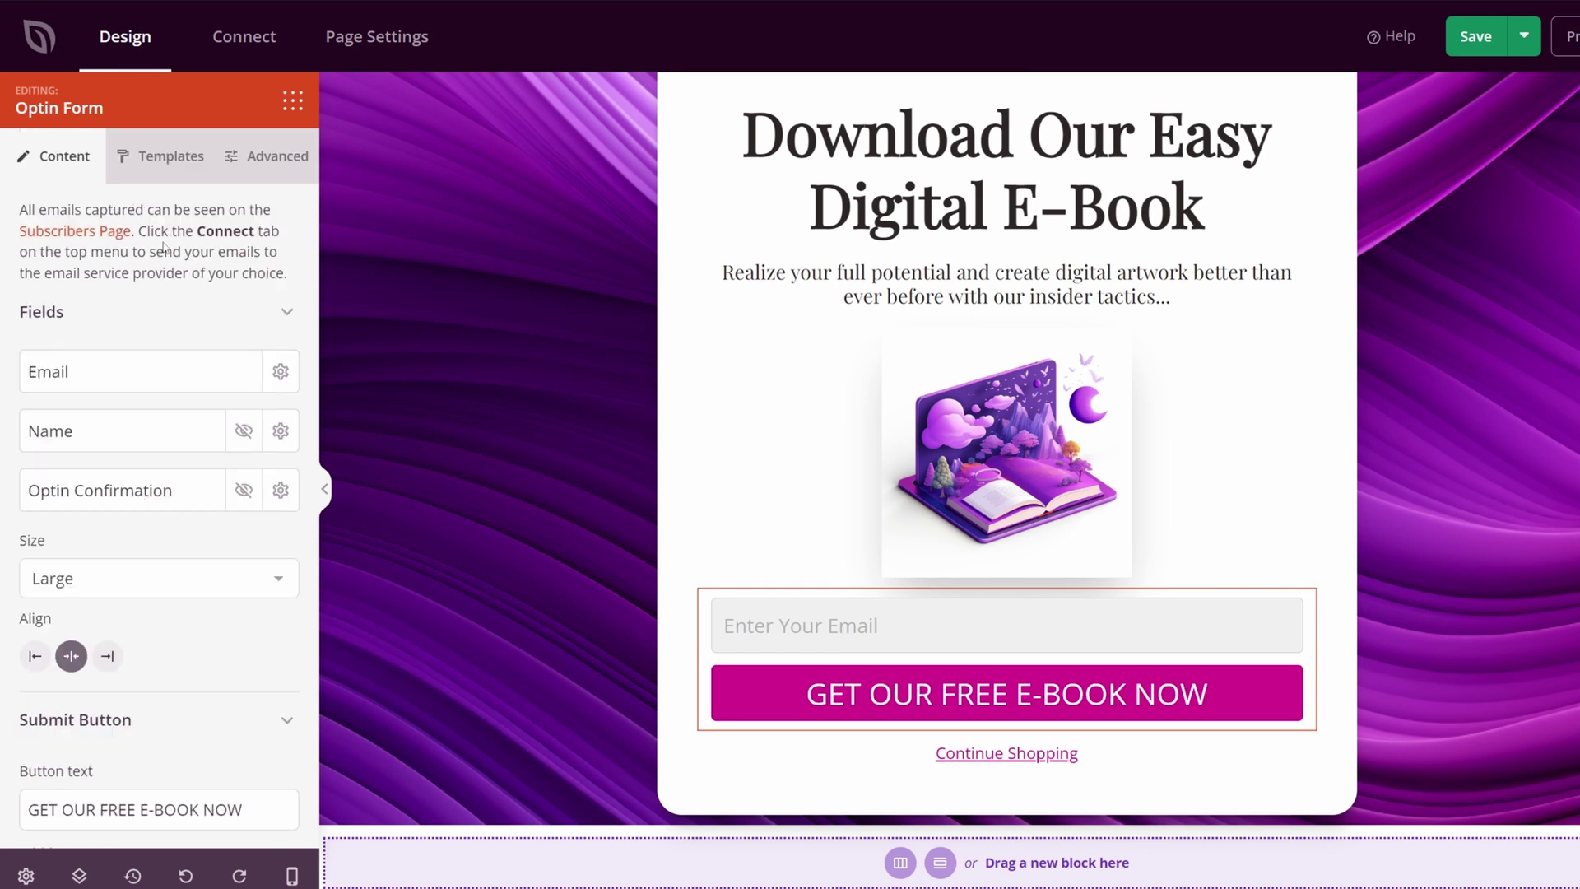
click(170, 162)
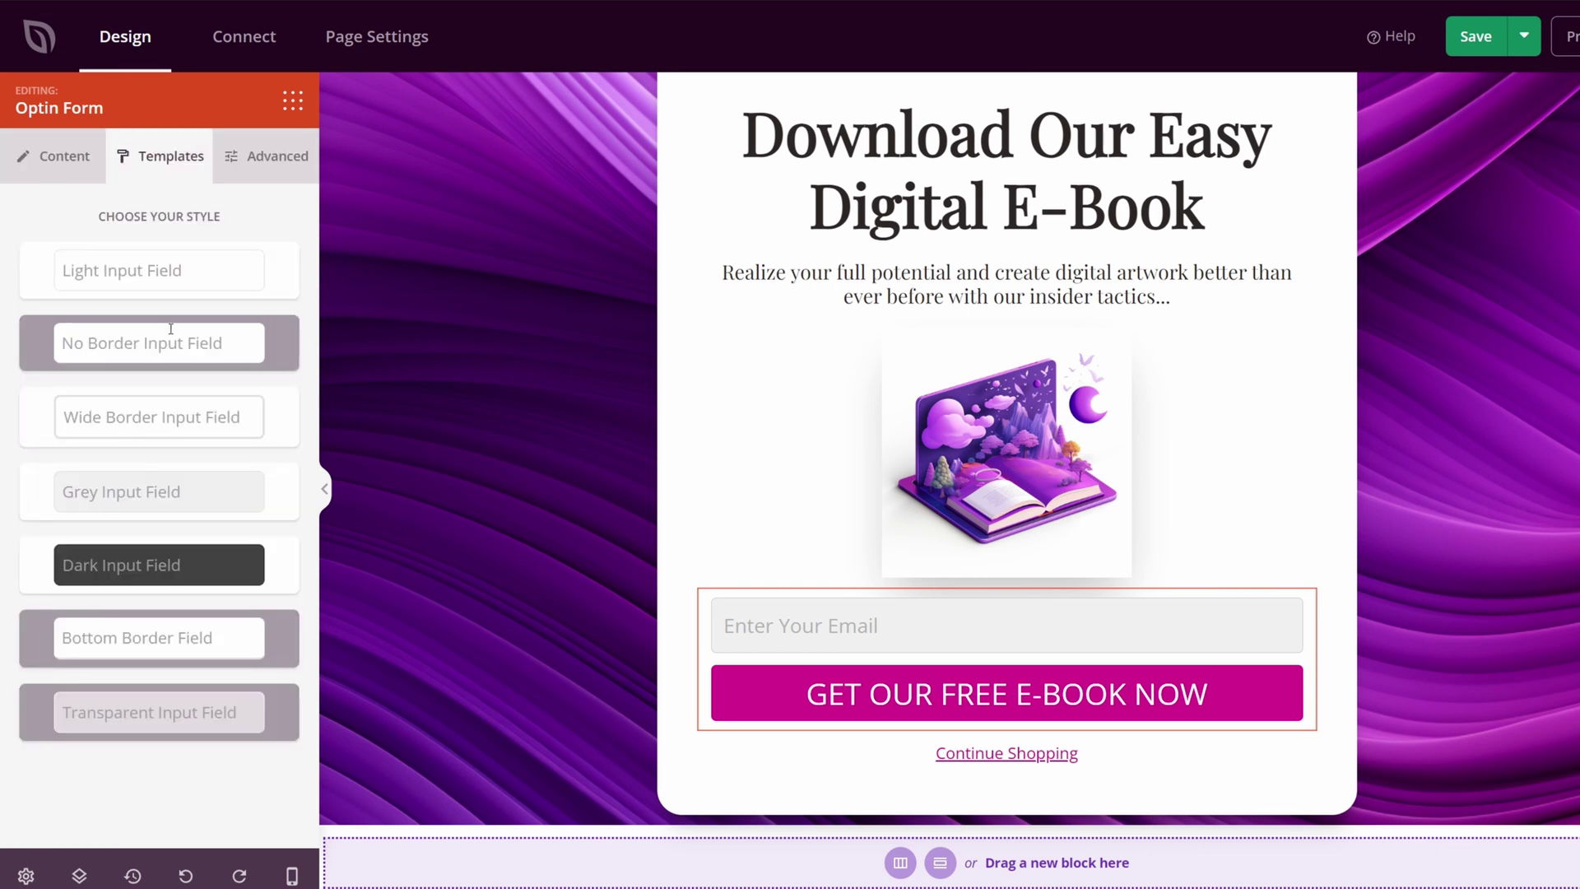
click(167, 566)
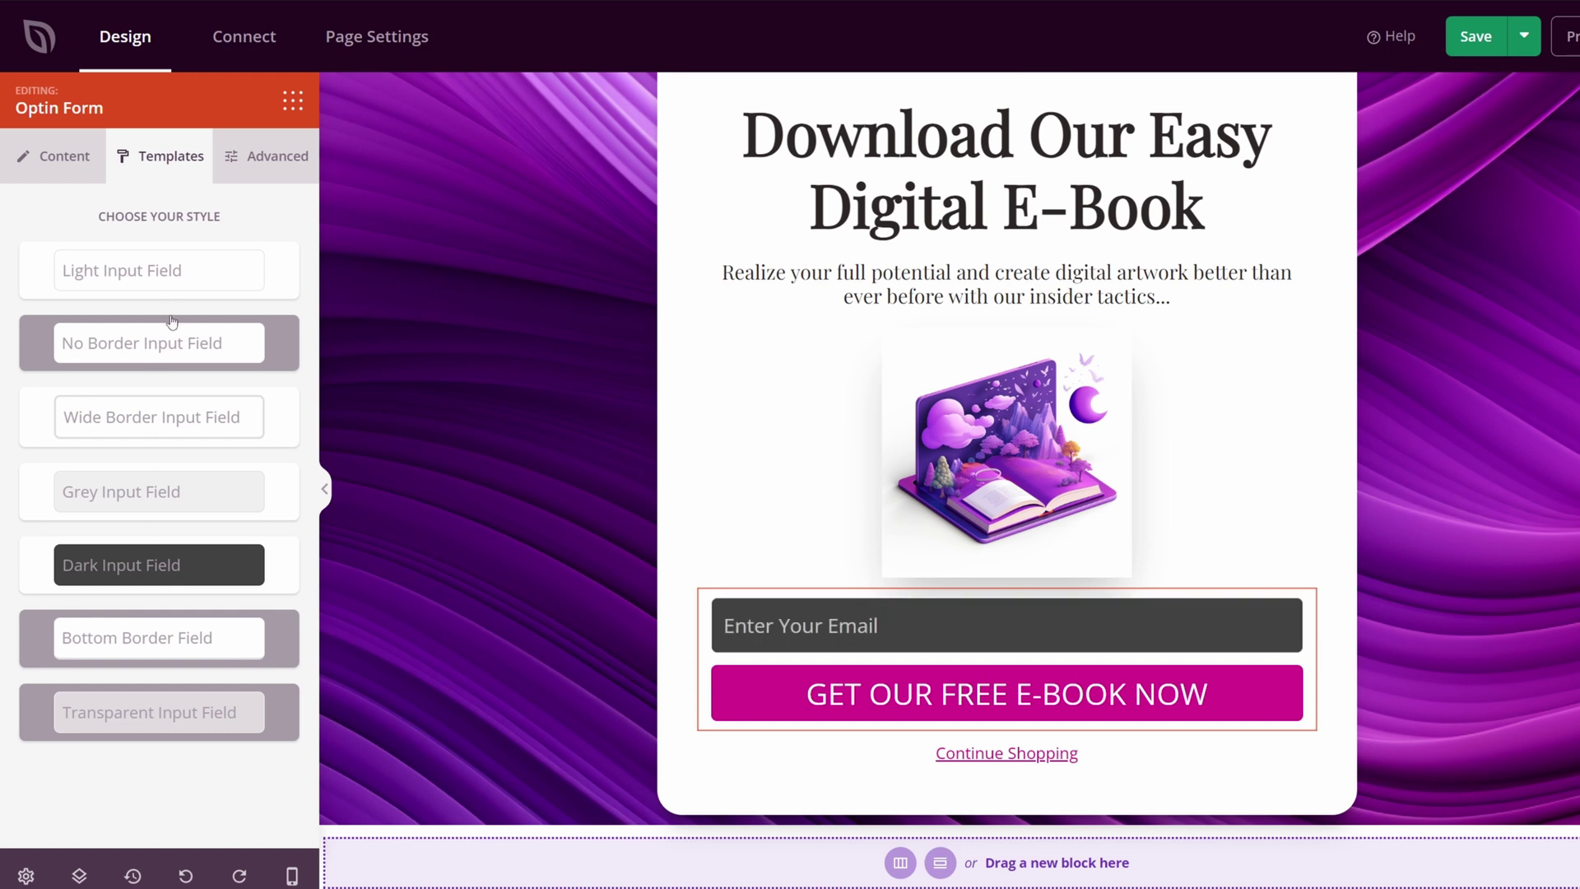
click(182, 647)
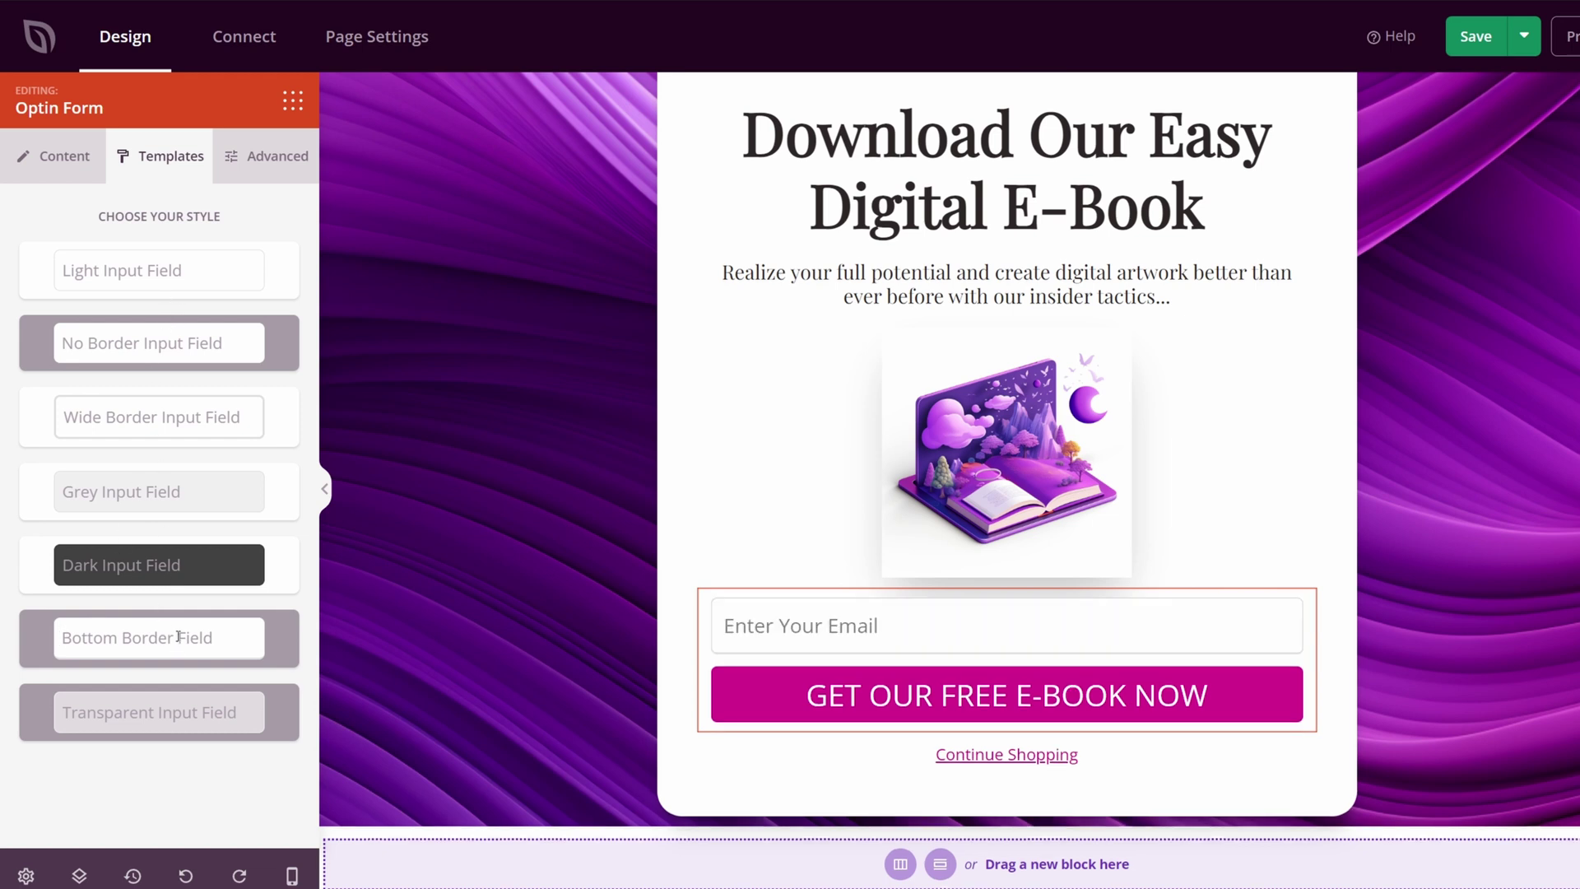
click(151, 722)
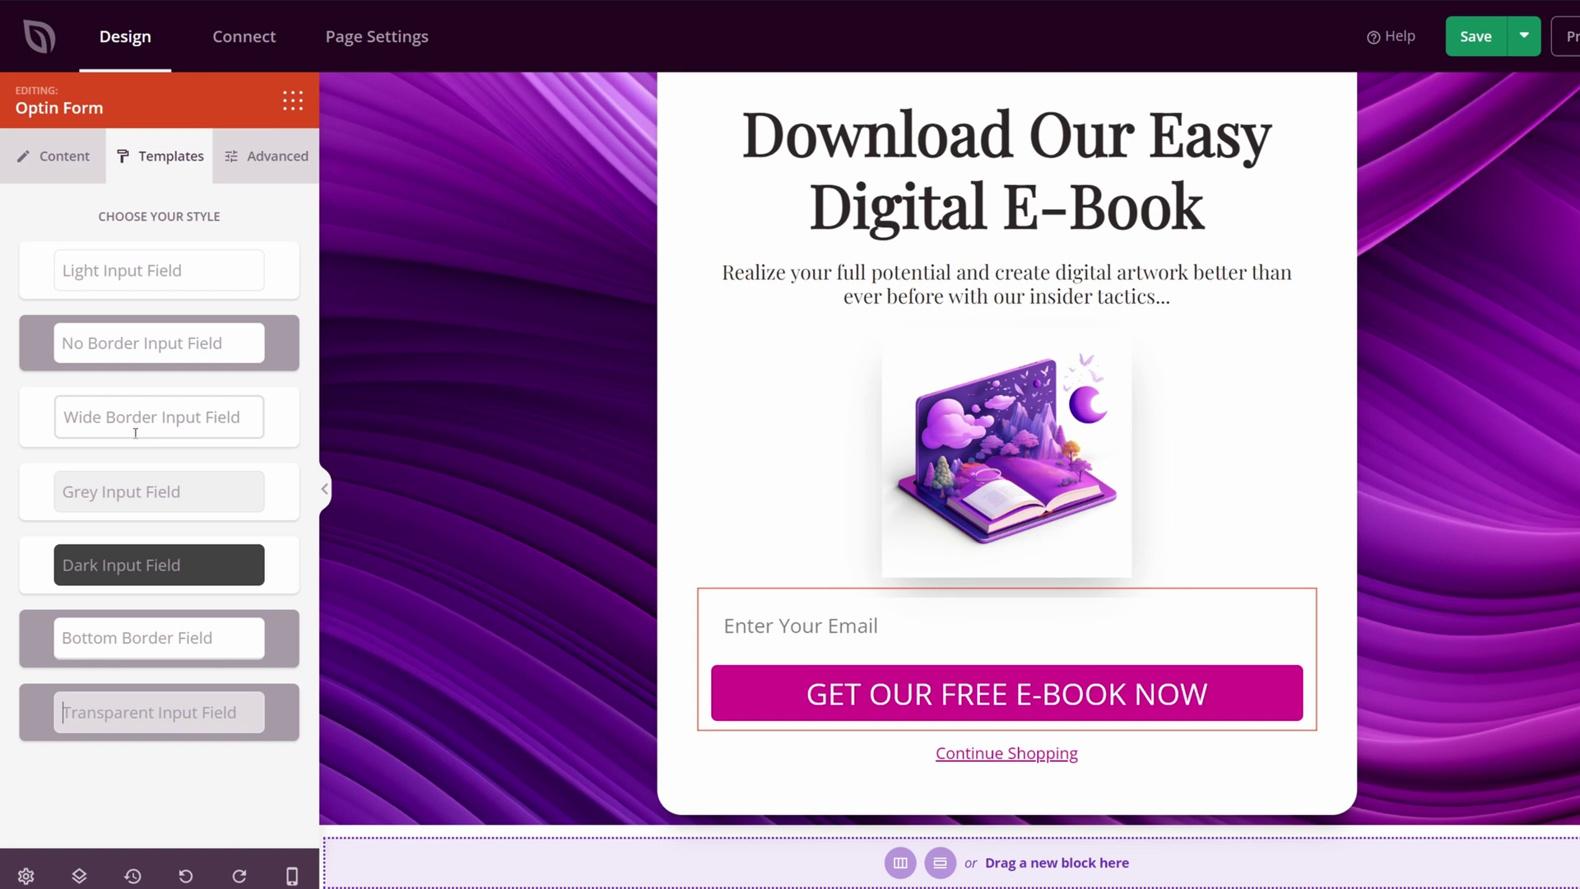
click(215, 548)
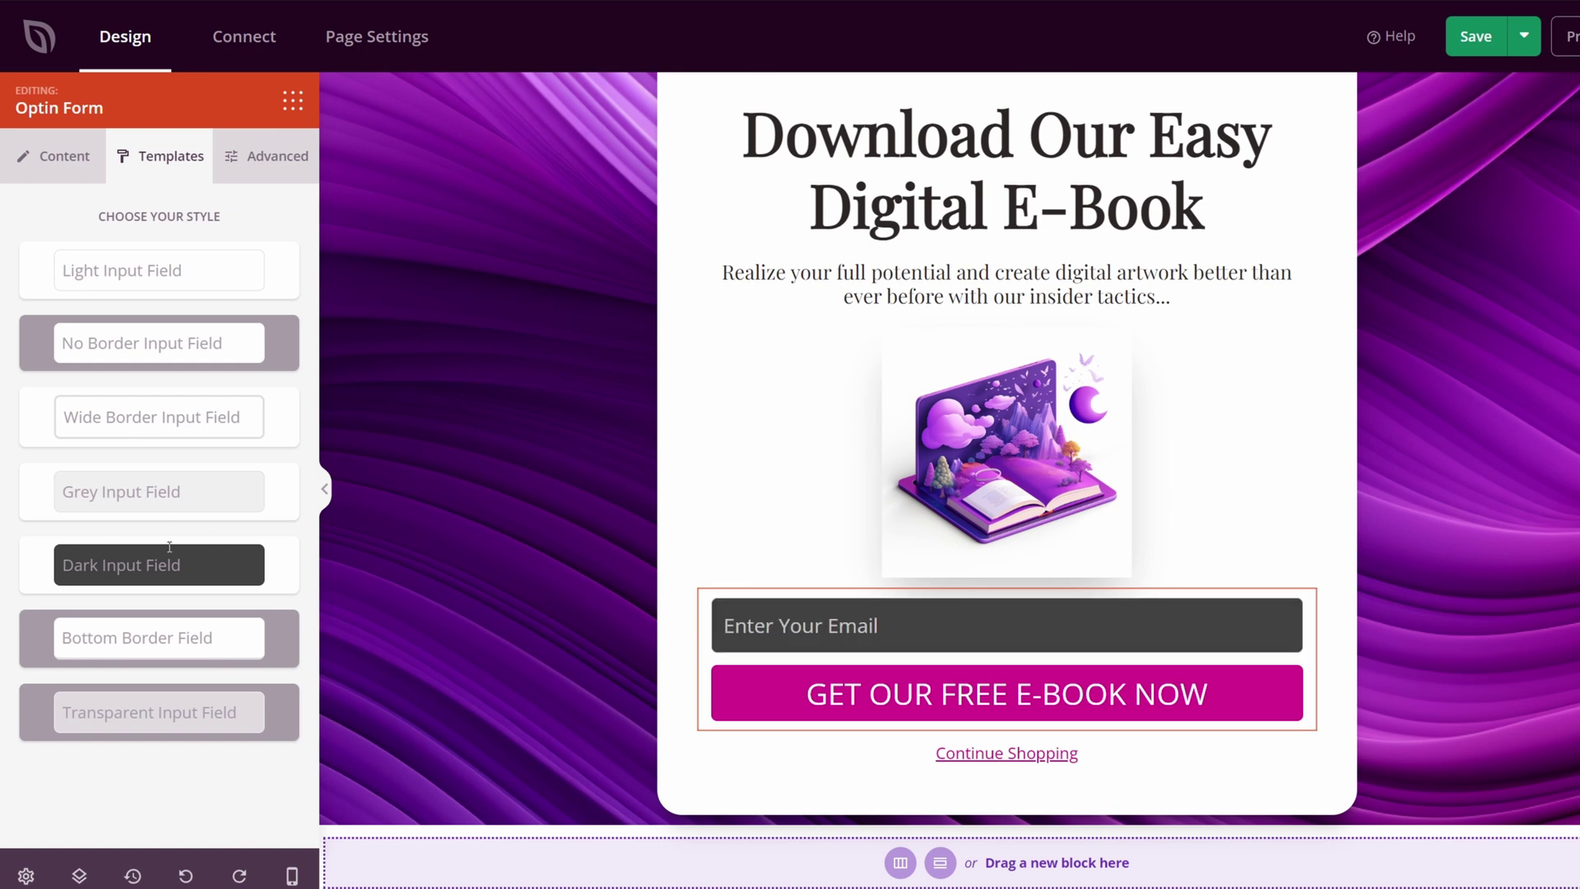
click(221, 167)
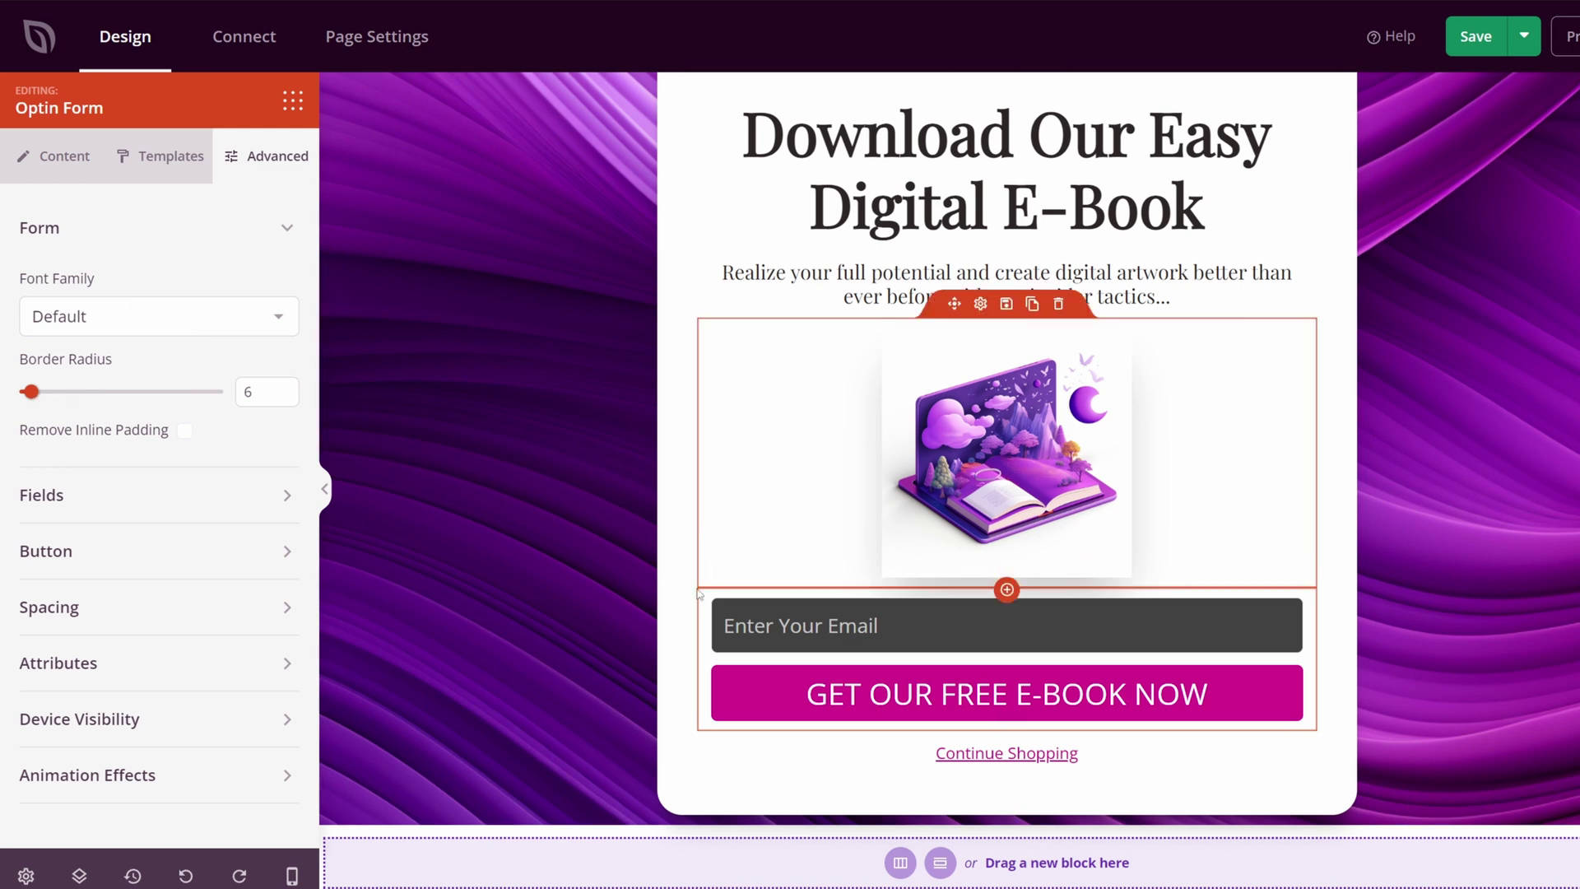
click(184, 432)
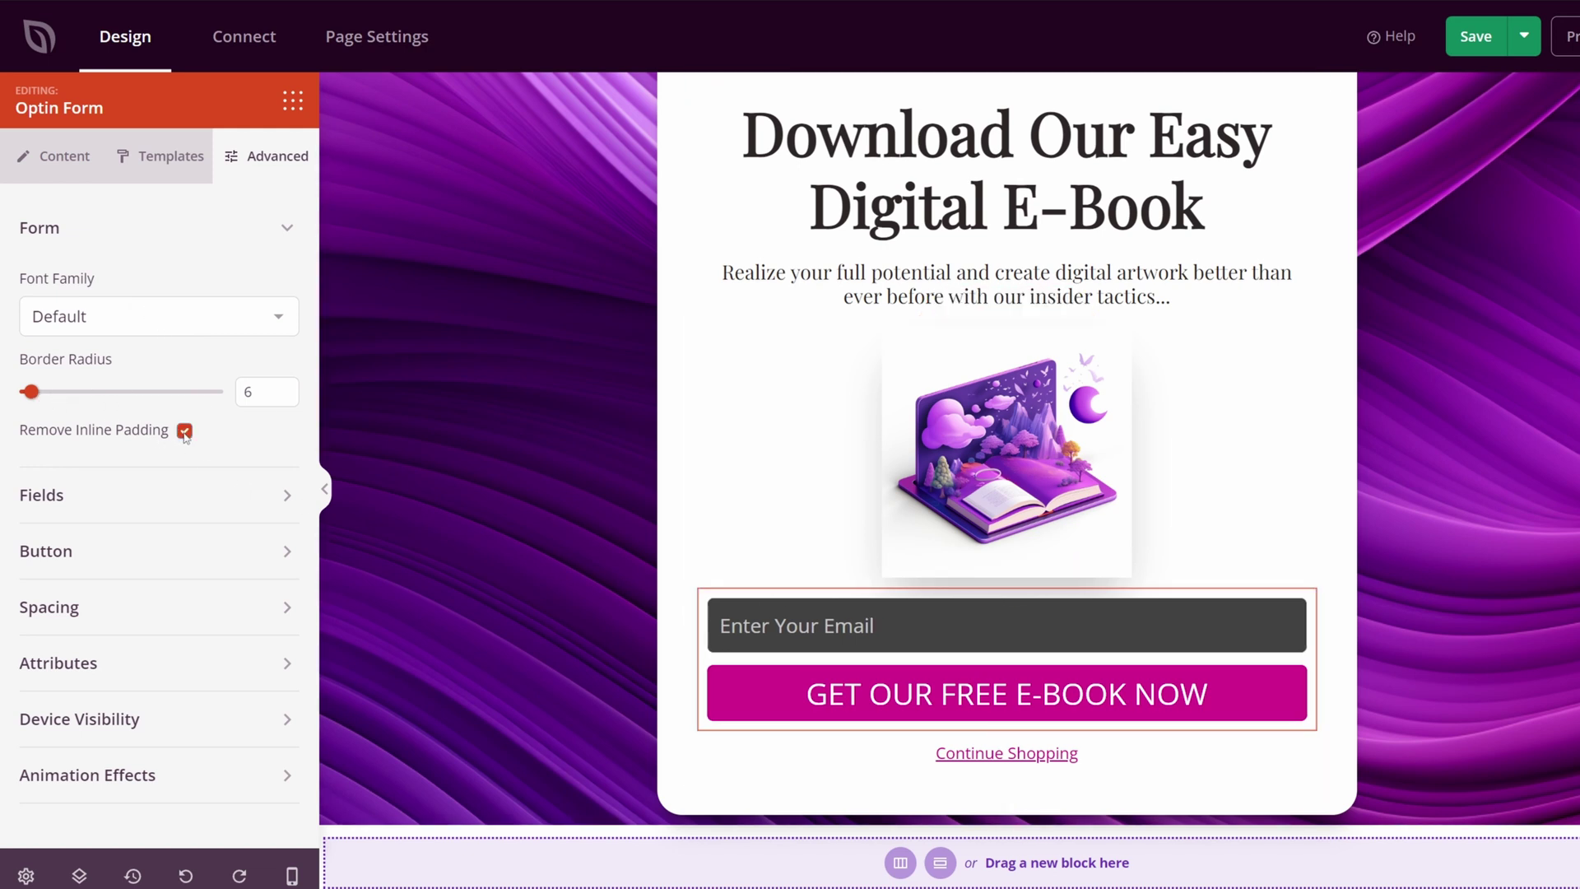
click(184, 431)
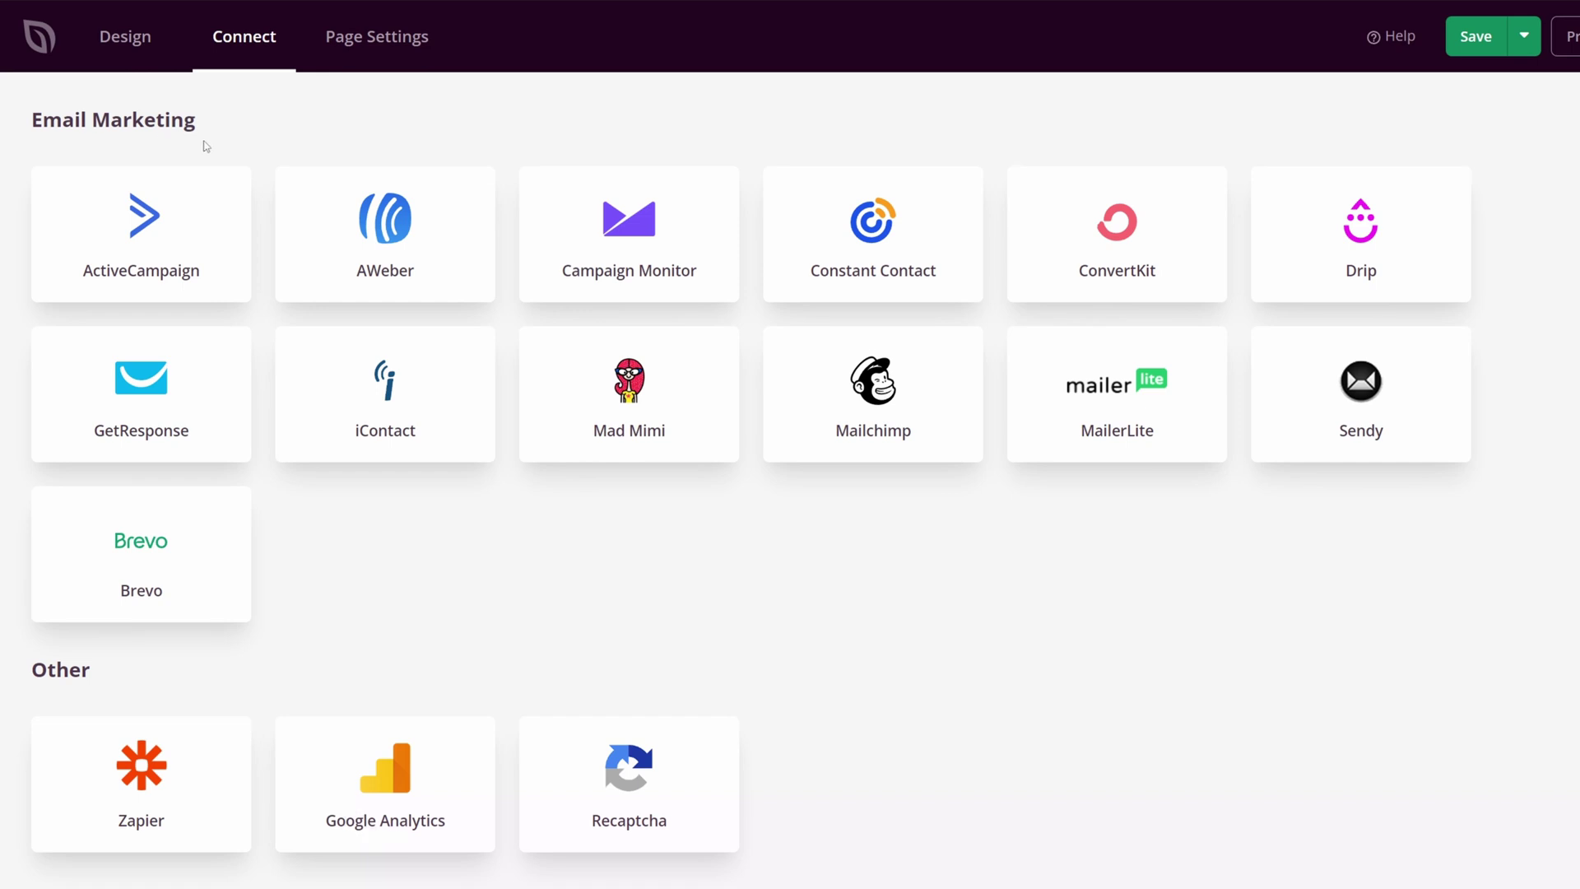
- Start a new Constant Contact connection to show the API key and connection name form
mouse_move(873, 175)
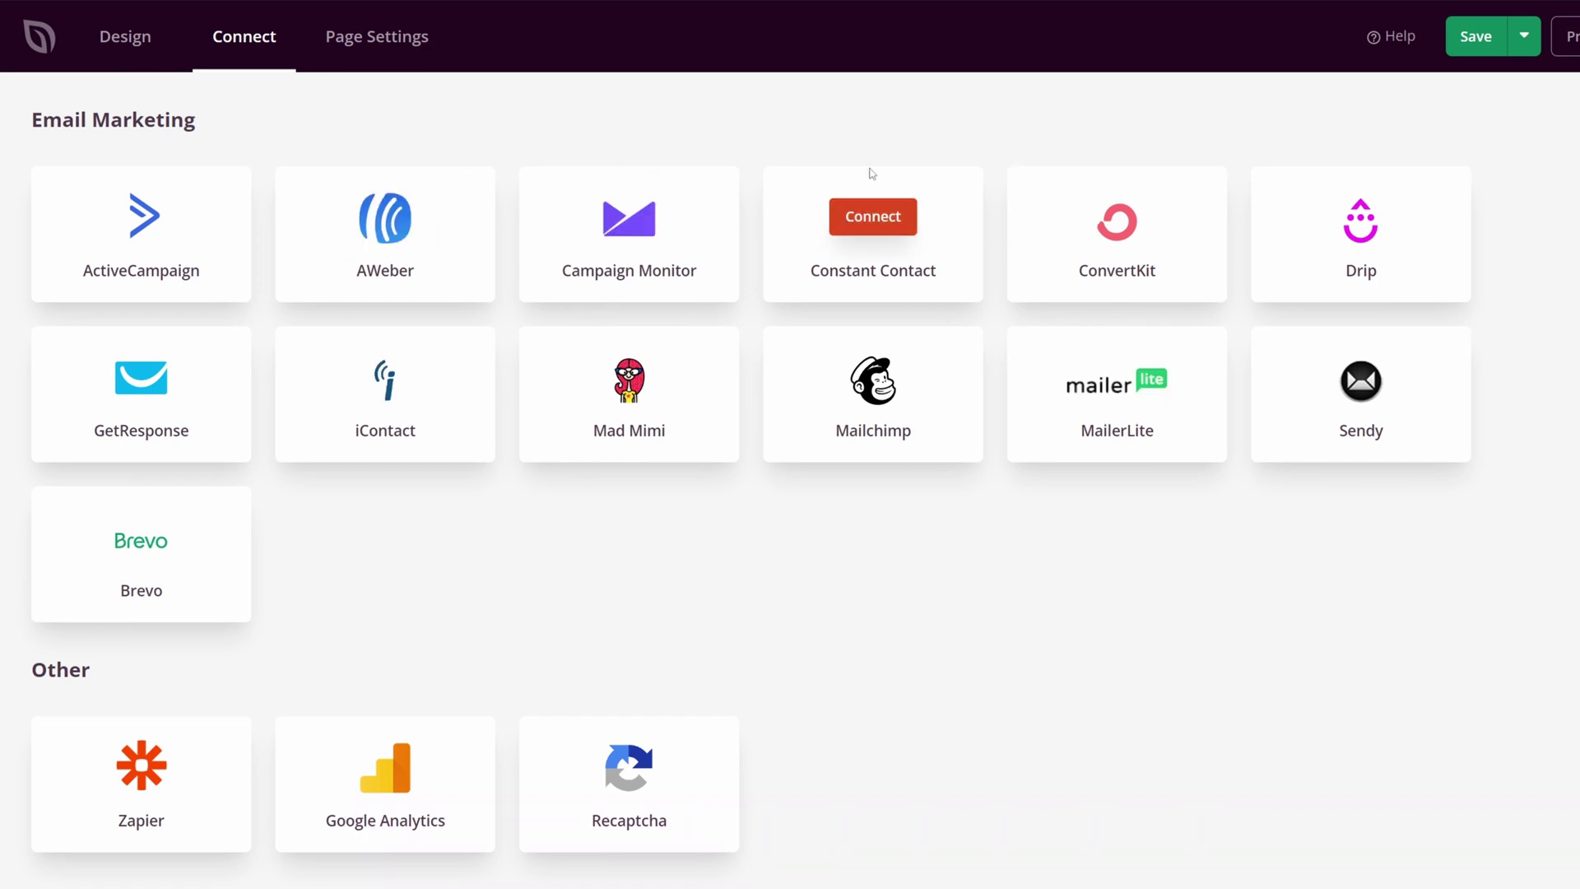
click(874, 231)
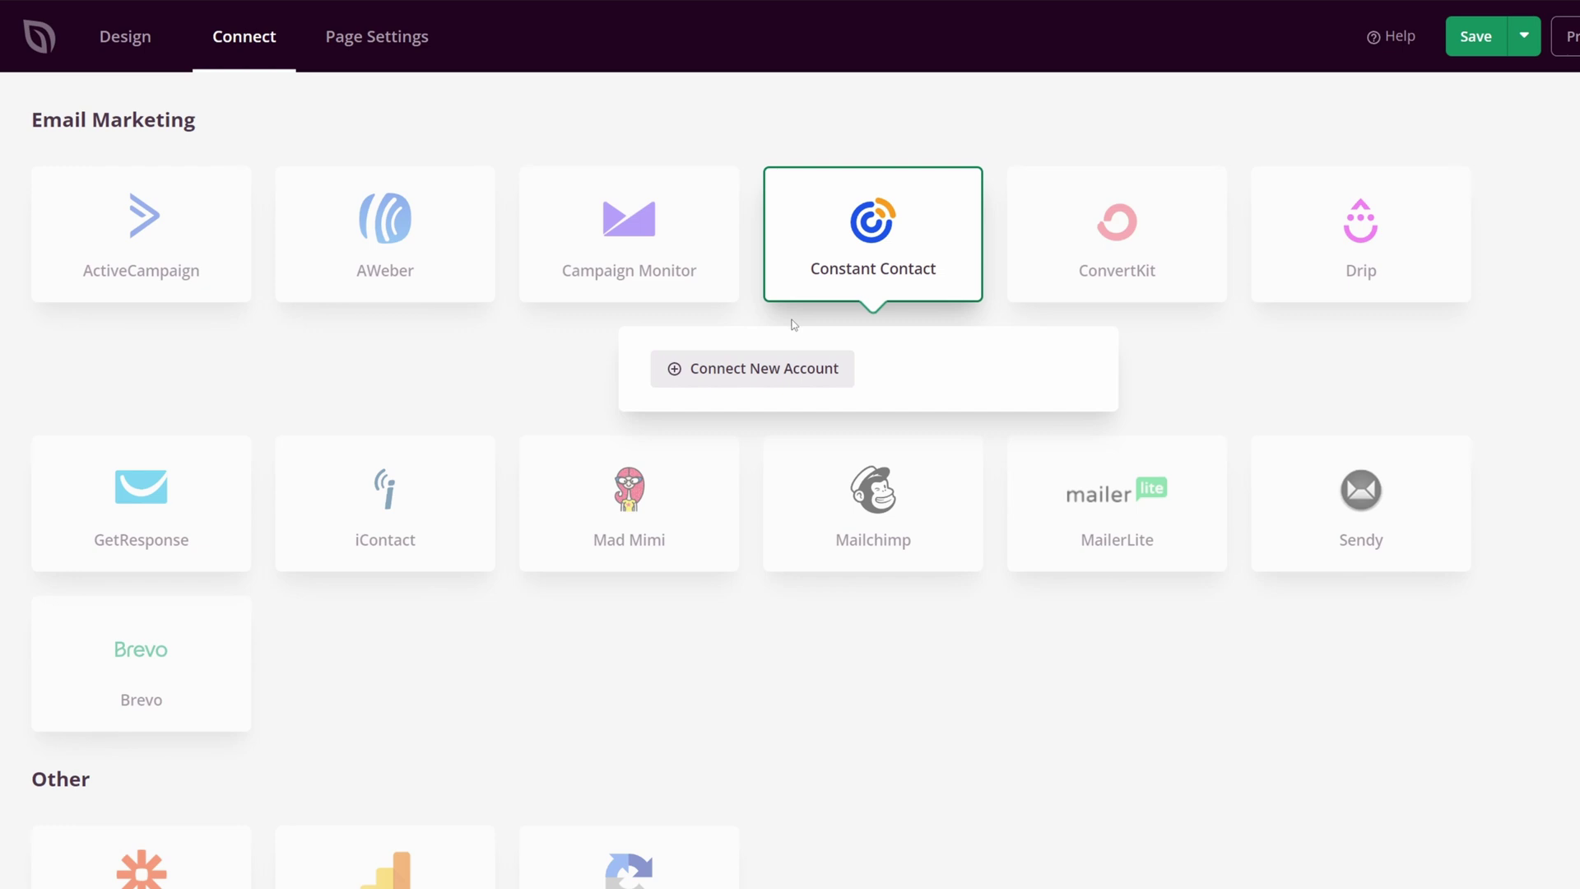
click(778, 382)
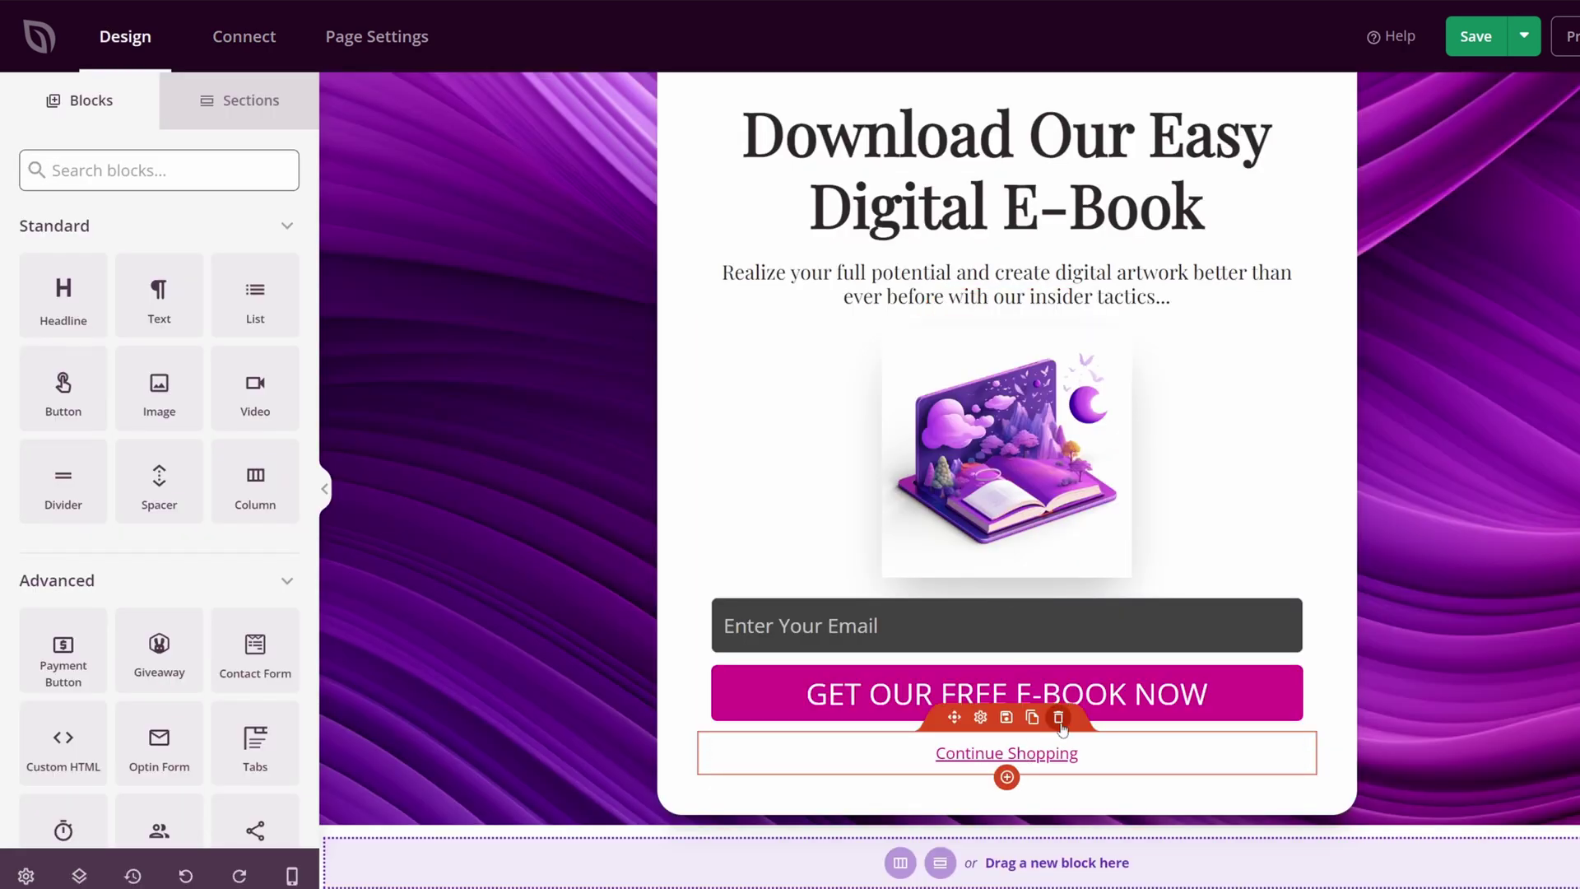
- Delete the Continue Shopping link below the e-book button
click(1059, 717)
click(813, 493)
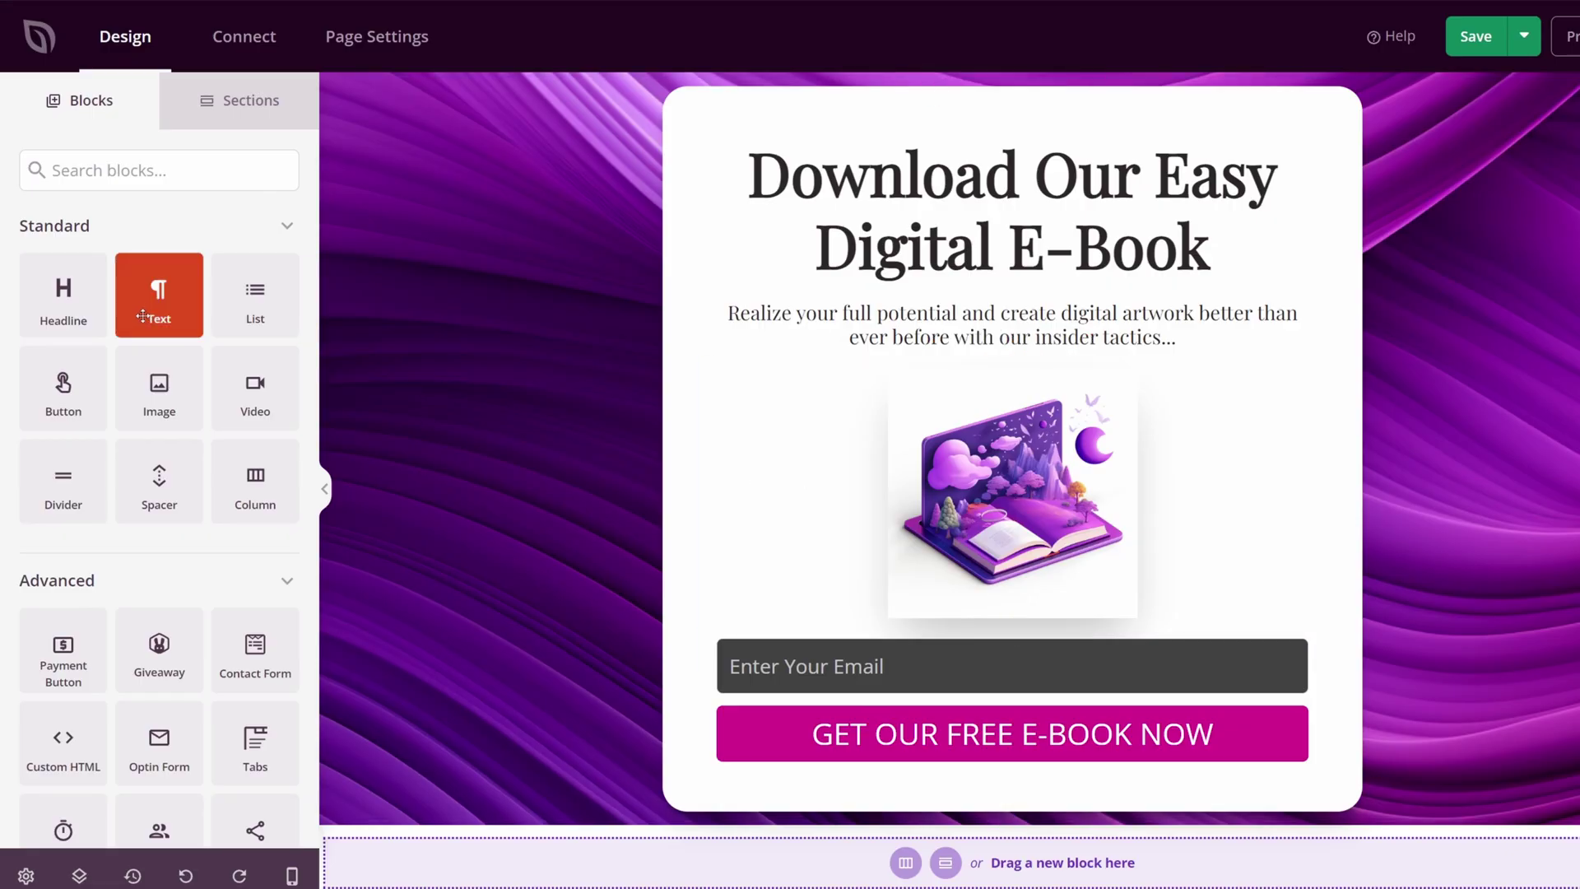
scroll(138, 336, down, 8)
scroll(139, 336, down, 8)
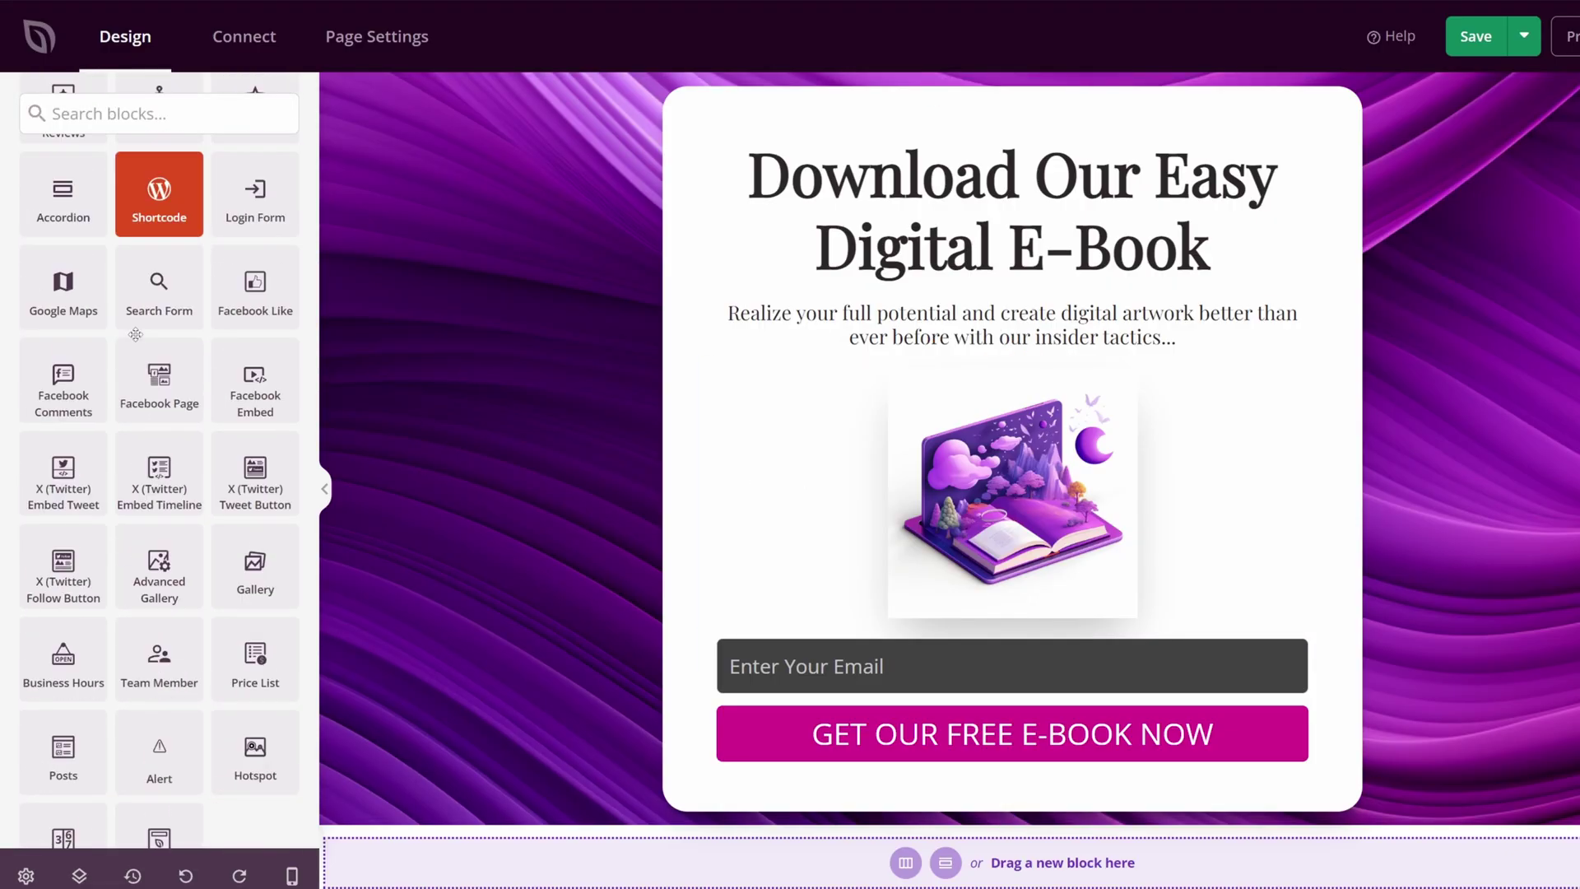
scroll(138, 336, up, 4)
scroll(139, 336, up, 12)
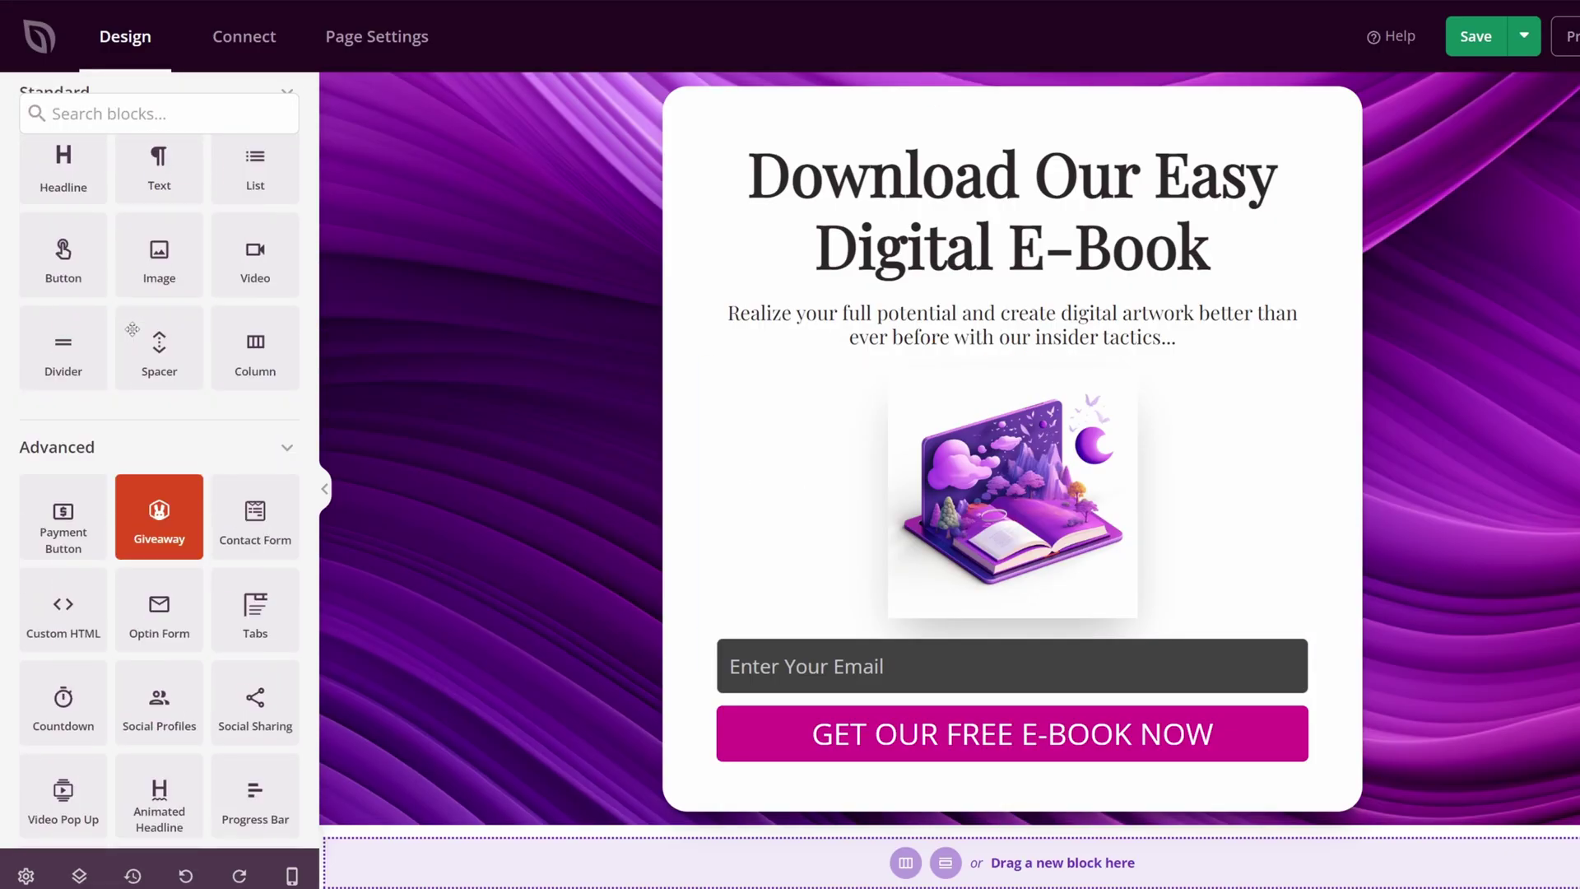
- Search blocks for 'testi' and place a Testimonials block beneath the GET OUR FREE E-BOOK NOW button
click(181, 168)
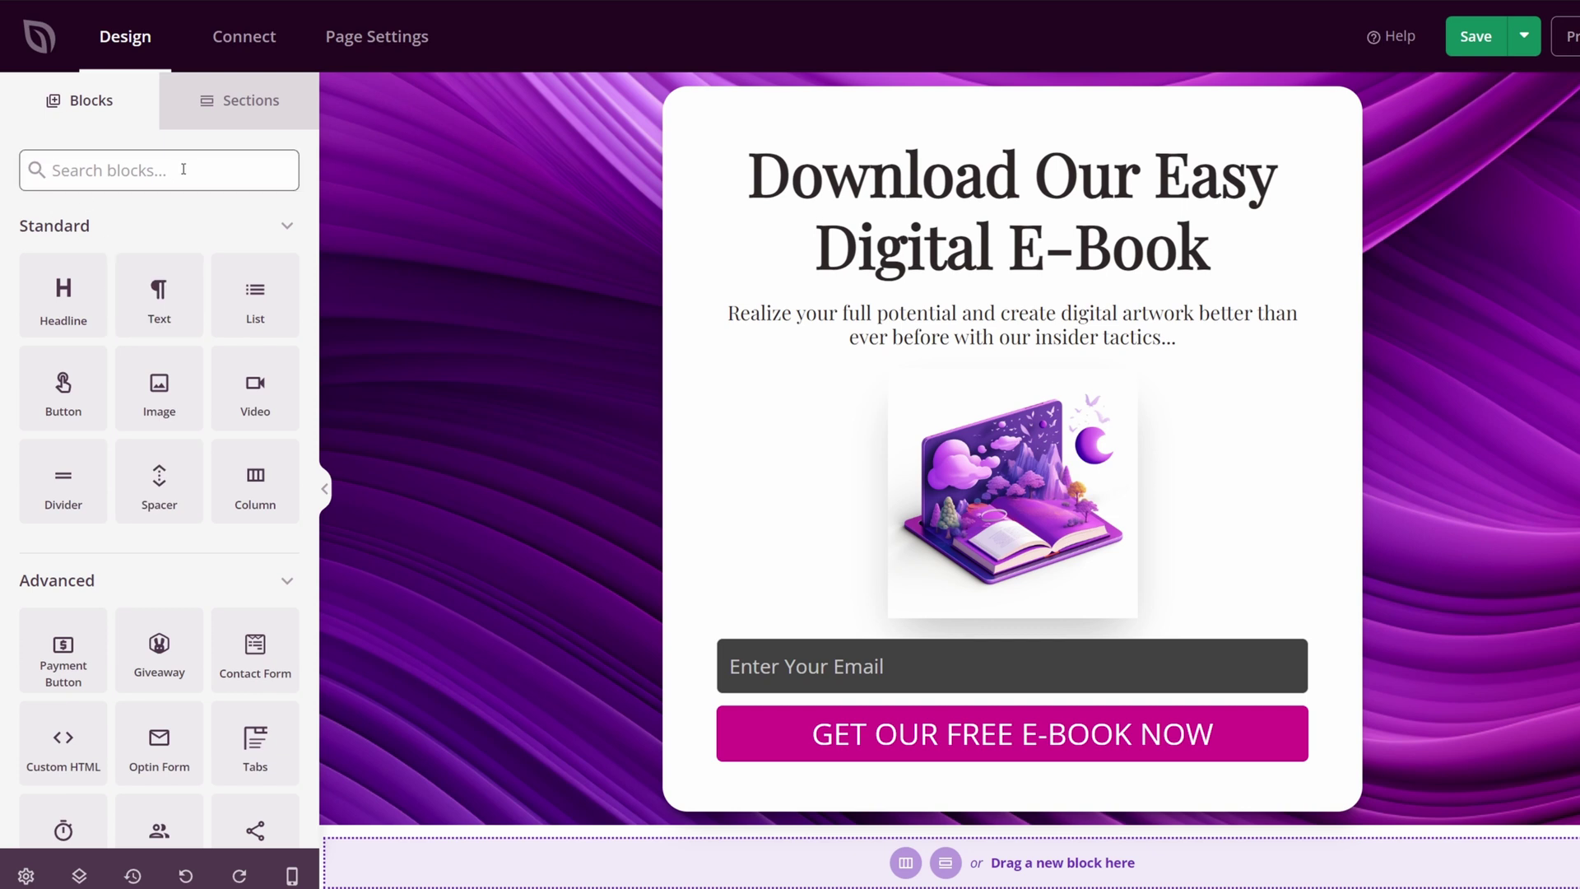
text(testi)
drag(85, 375, 1031, 777)
scroll(1113, 721, down, 2)
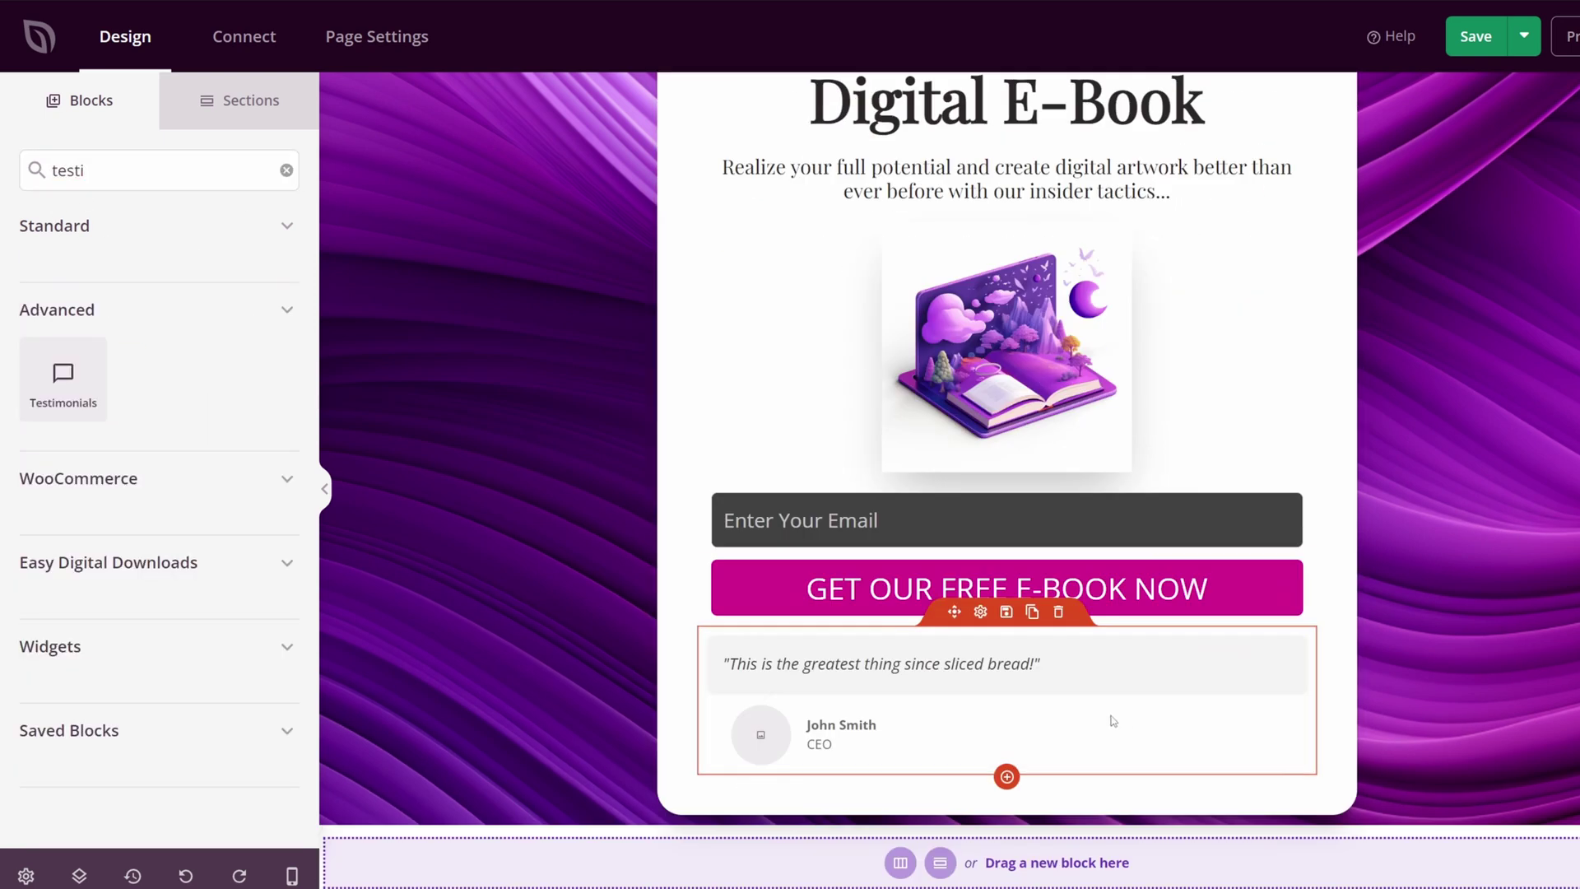
- Edit the testimonial quote to begin "OMG this actually worked!" and use a stock portrait photo
click(978, 630)
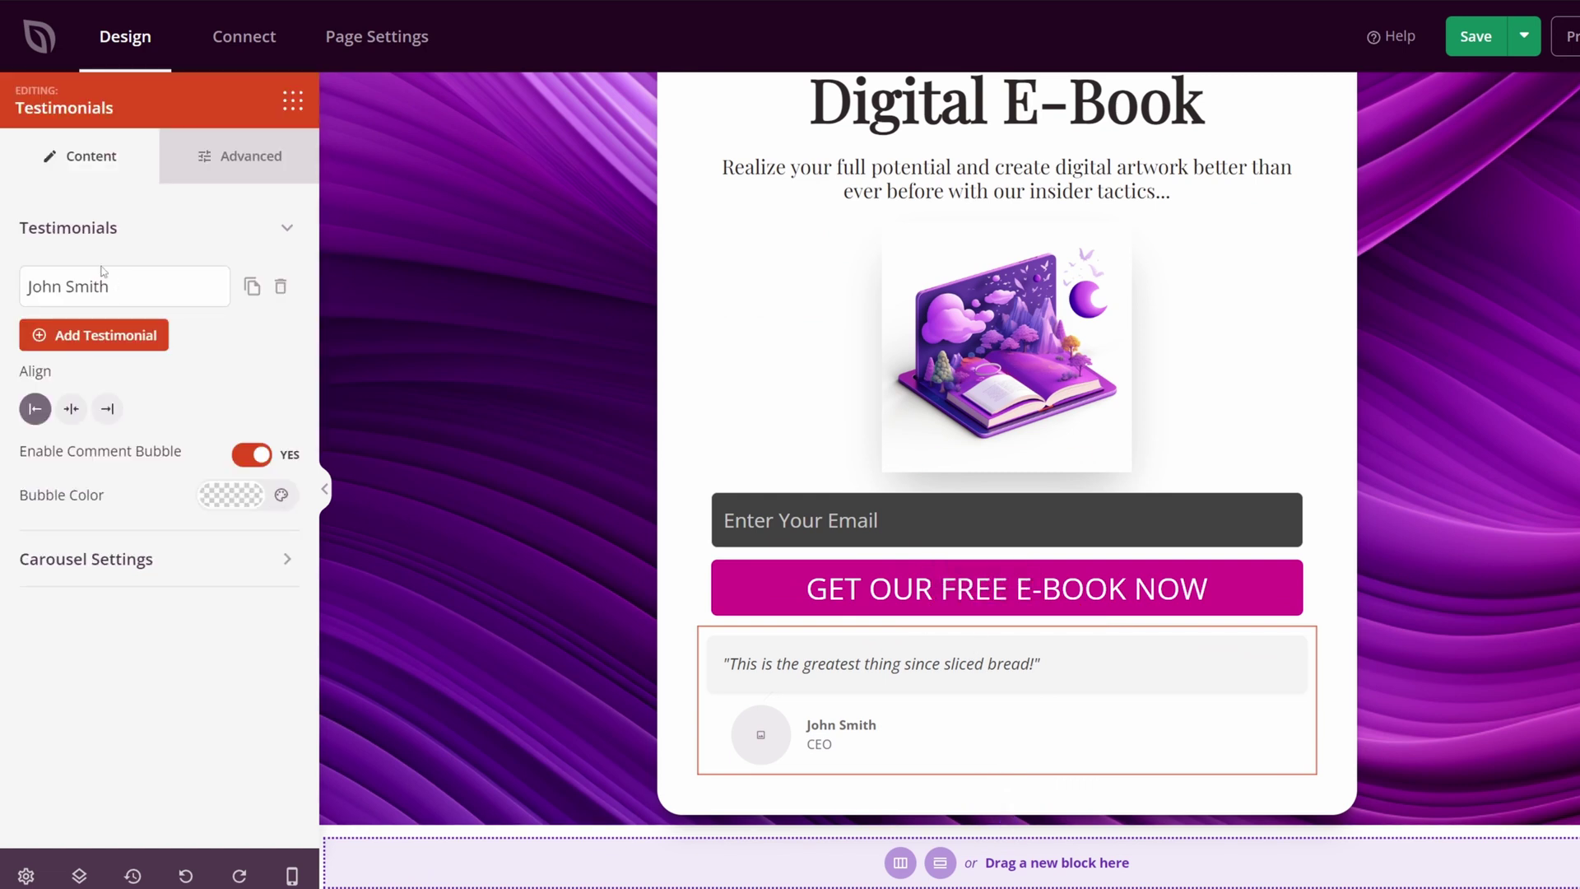
click(170, 286)
click(170, 287)
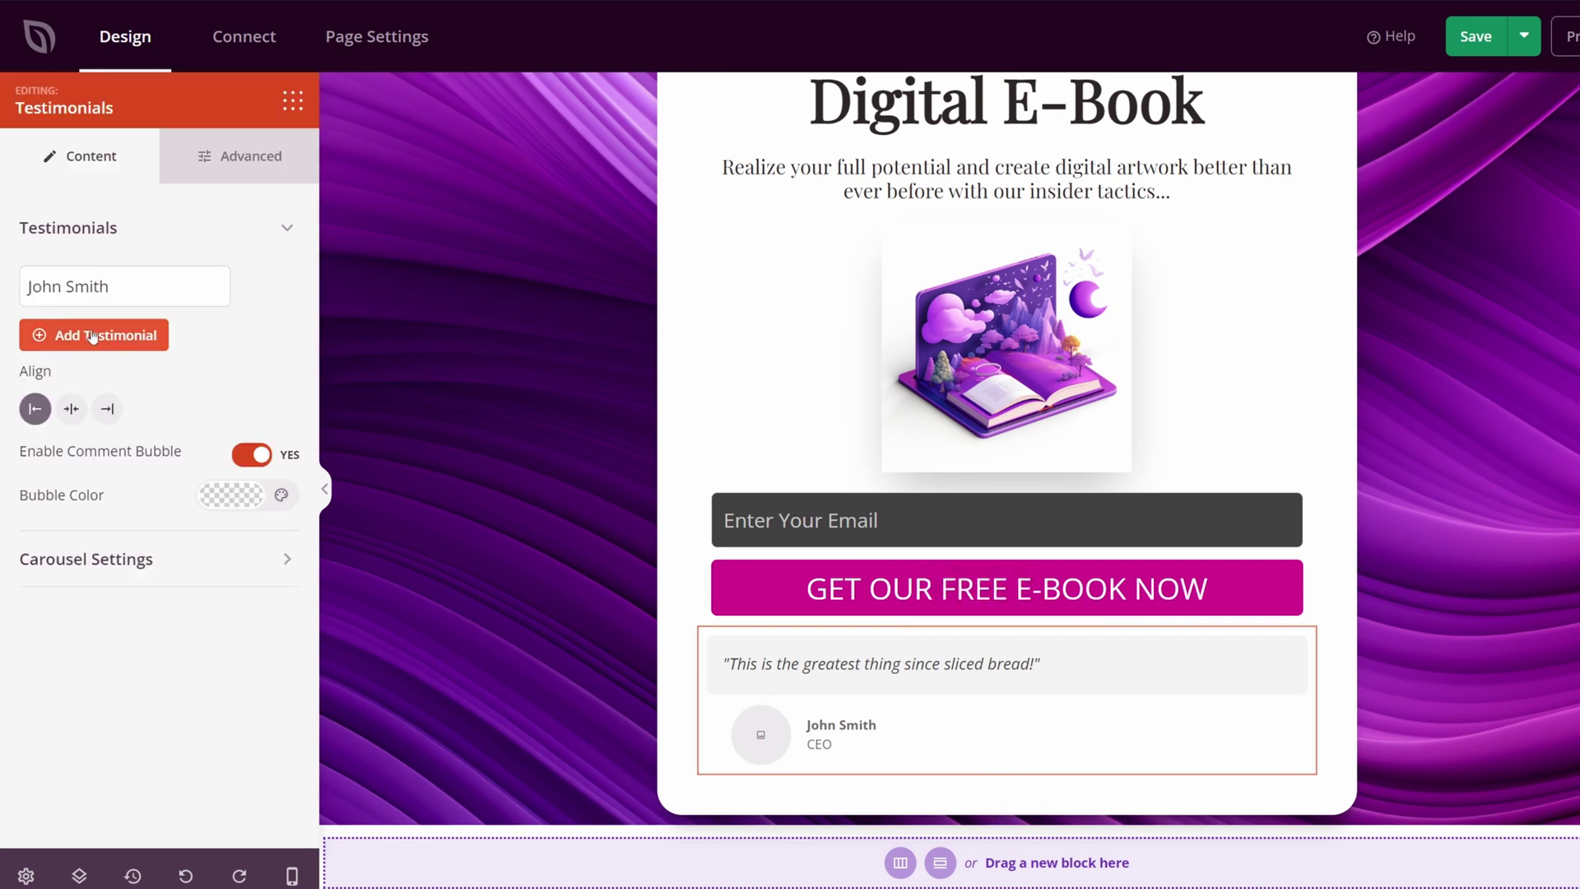
click(90, 336)
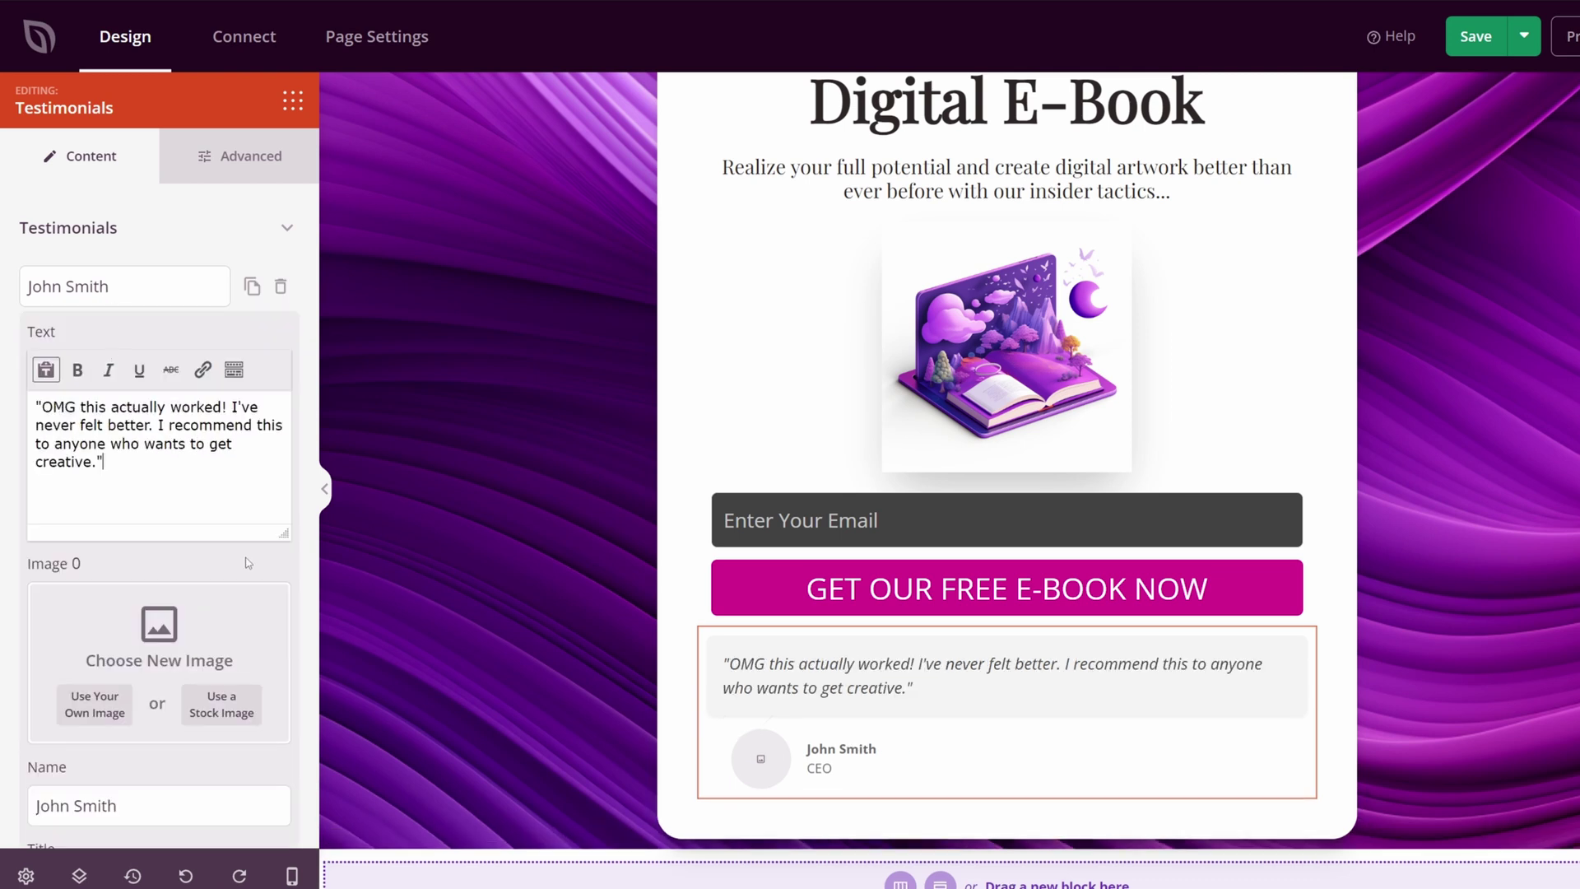
scroll(235, 580, down, 2)
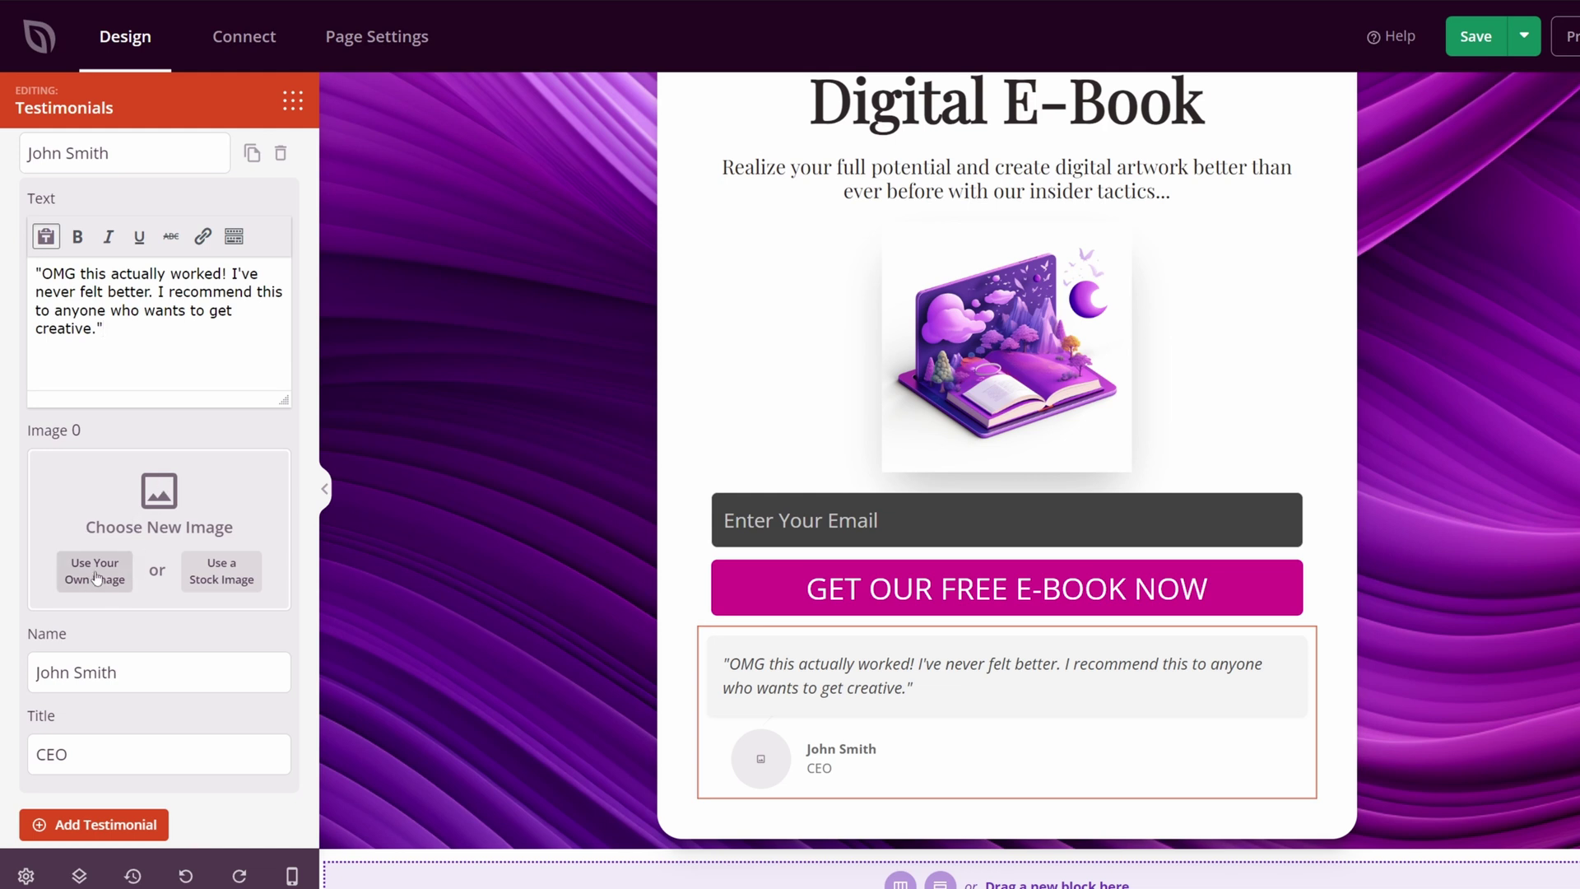
click(243, 580)
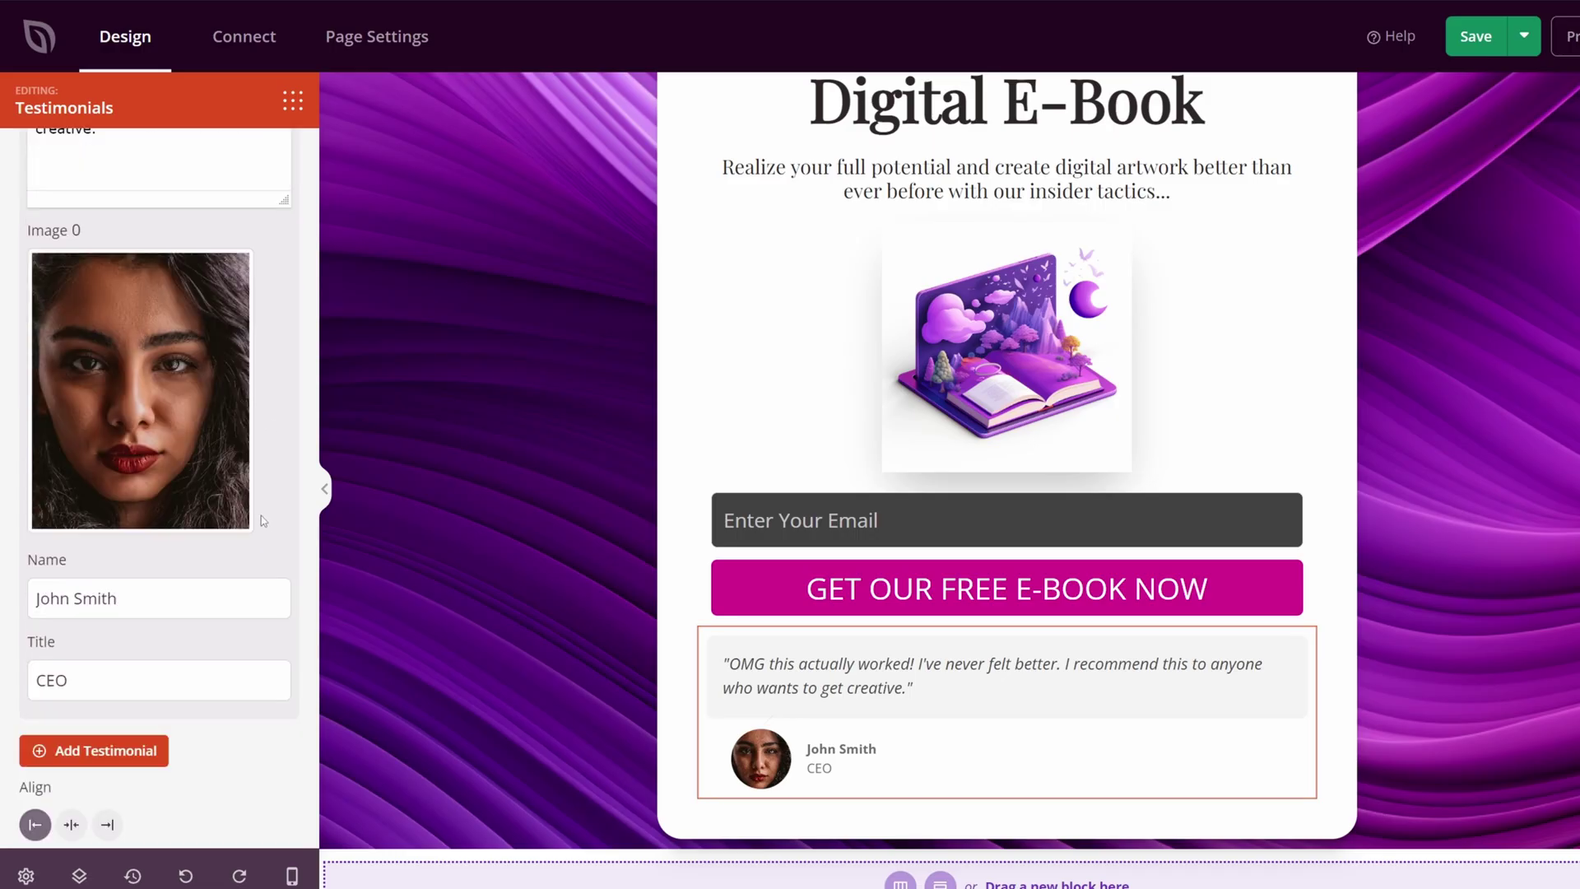
scroll(260, 516, down, 1)
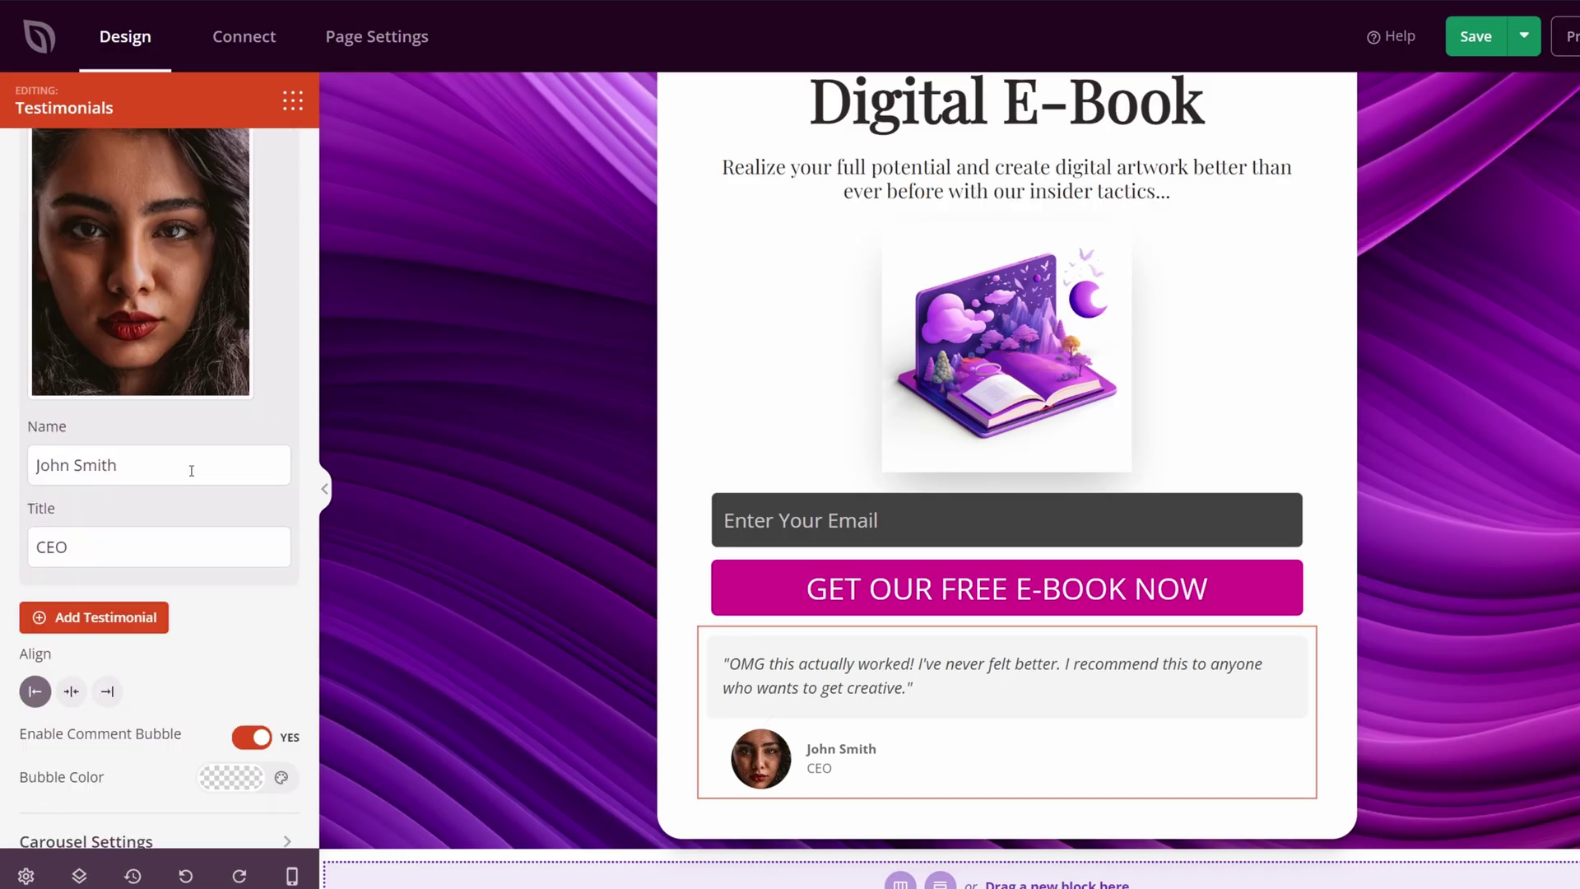
- Replace the reviewer's name, set the title to Artist, right-align, and make the bubble light grey
triple_click(104, 475)
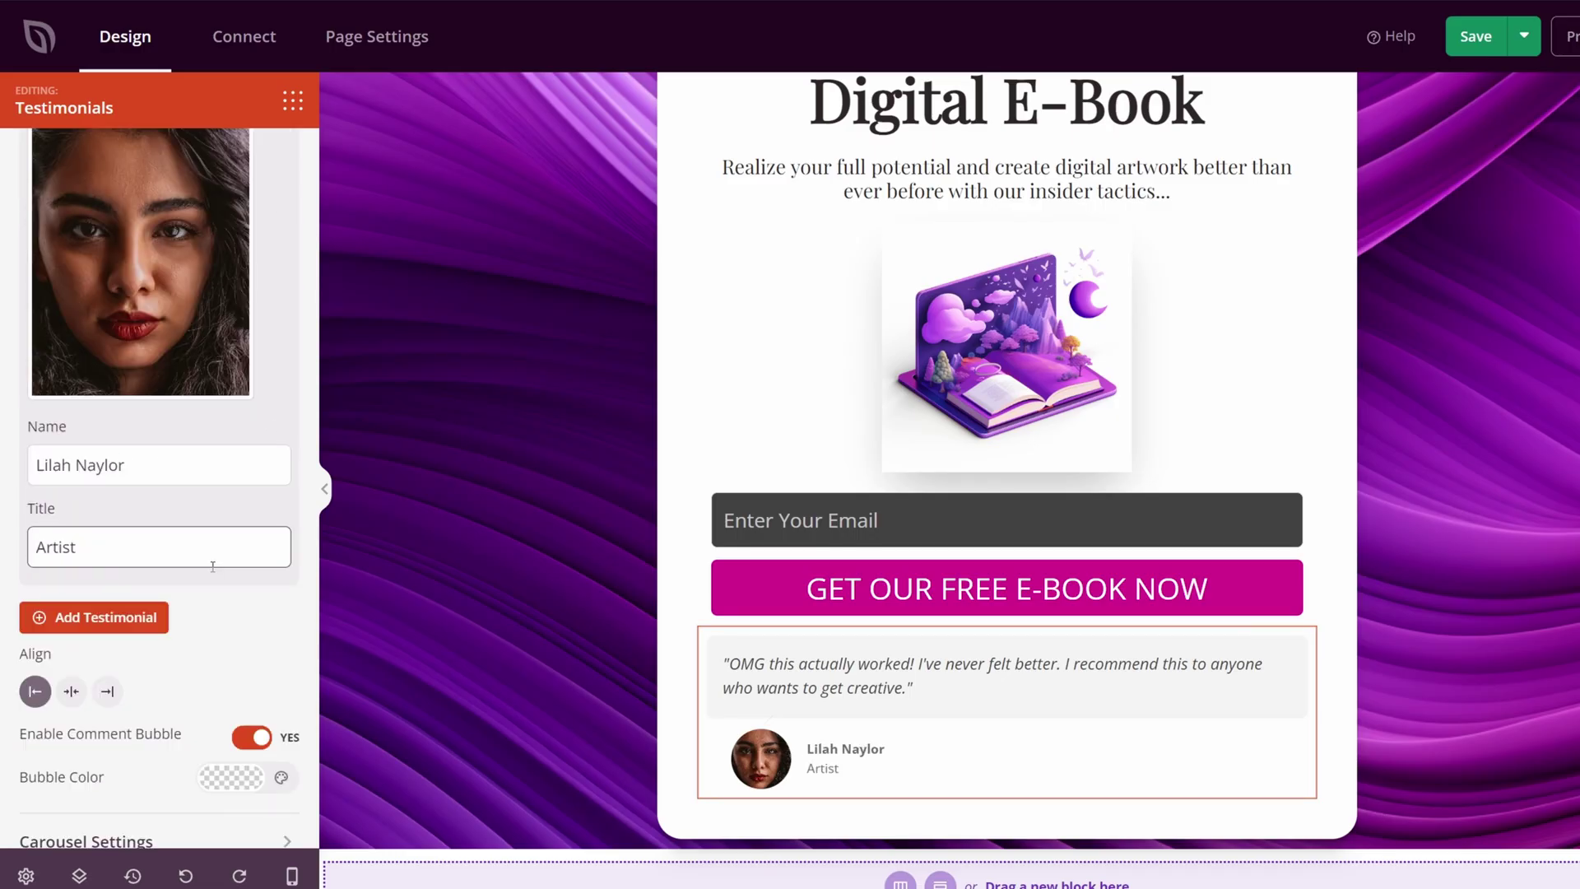
scroll(208, 576, down, 1)
click(72, 646)
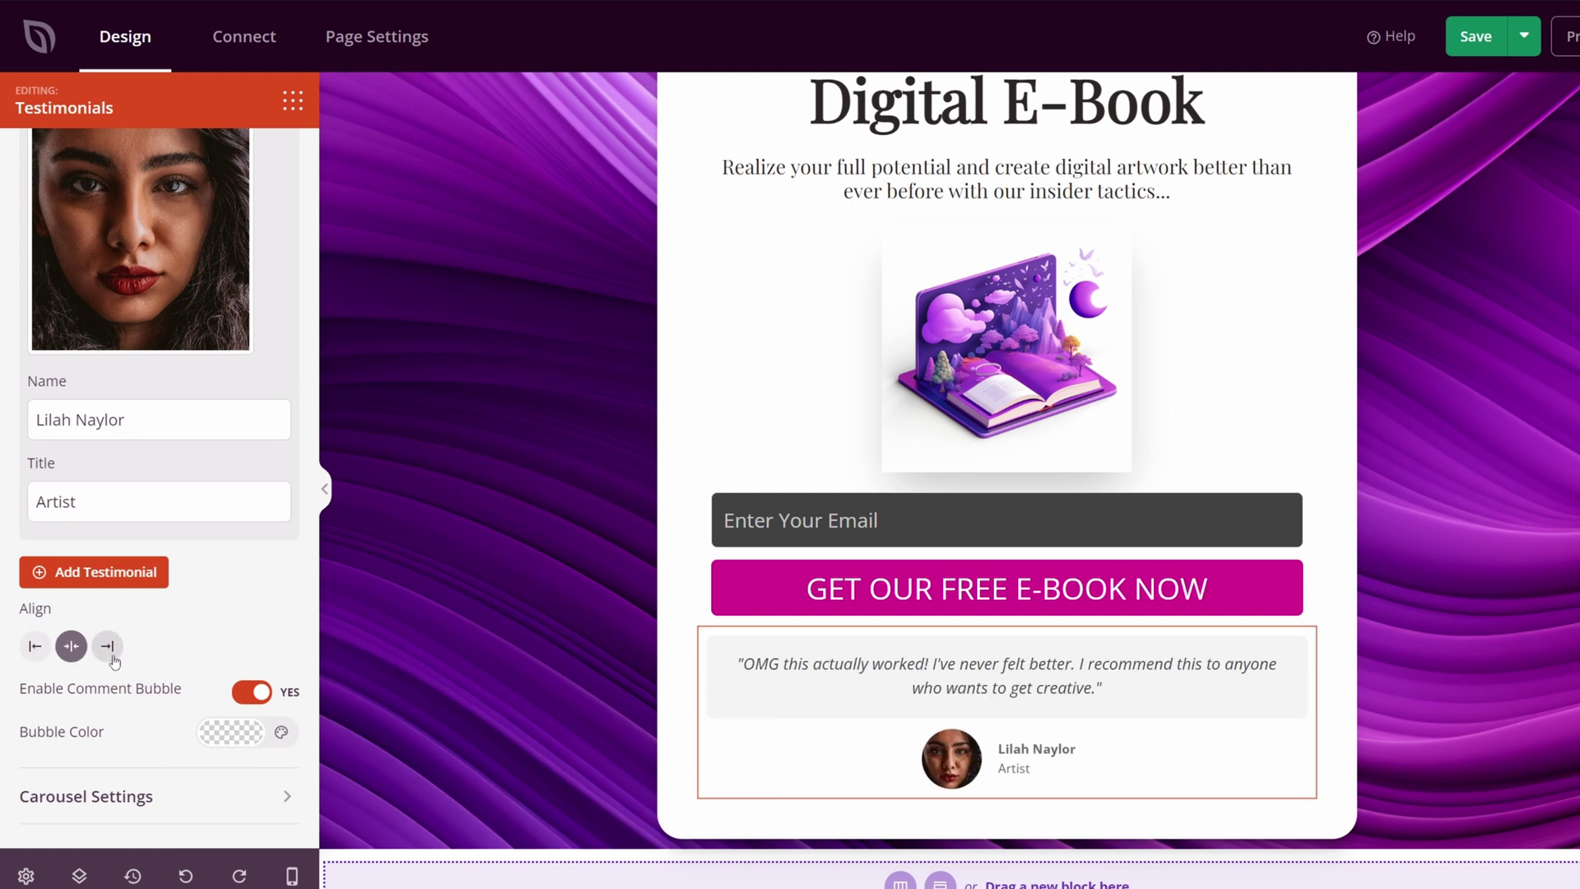
click(262, 696)
click(250, 737)
click(229, 732)
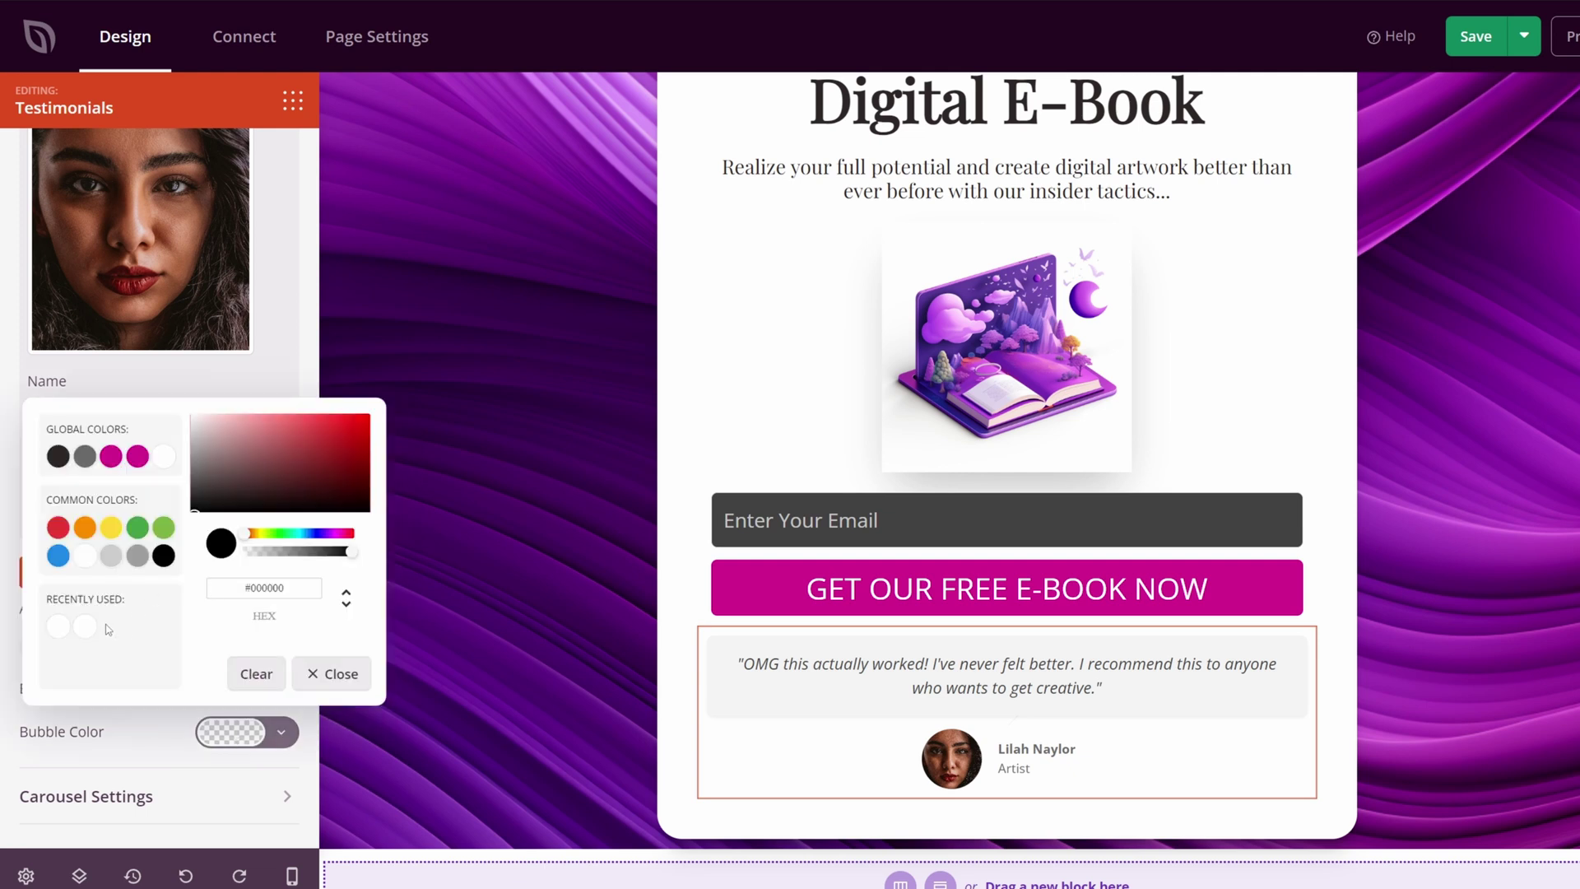
click(156, 461)
click(159, 713)
- Check the testimonial's carousel options, collapse the entry, and view its advanced style settings
click(224, 797)
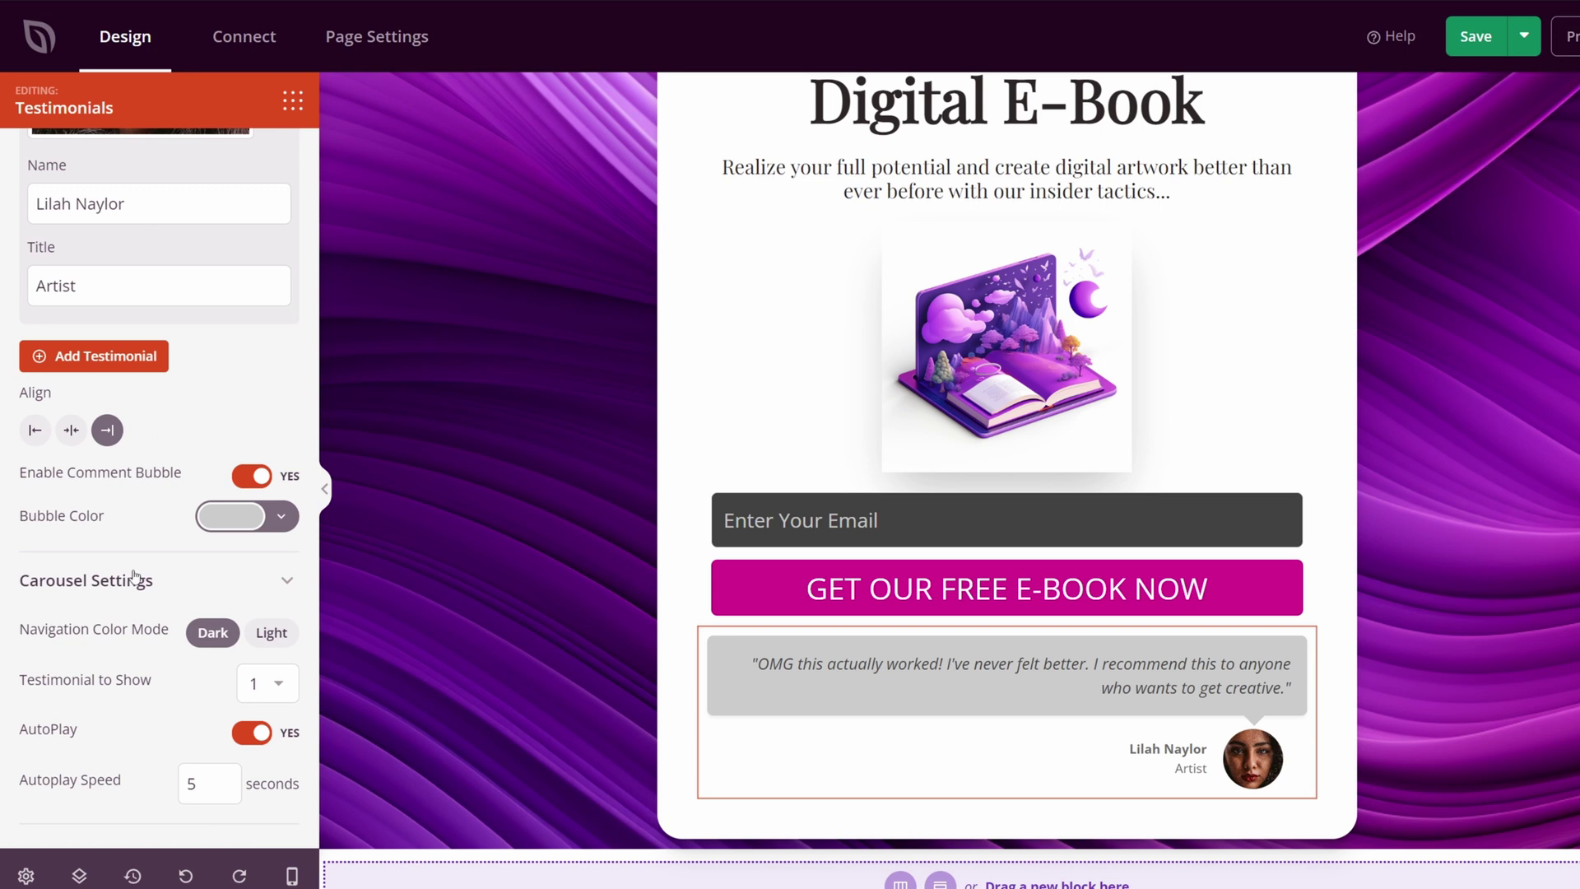
scroll(156, 493, up, 10)
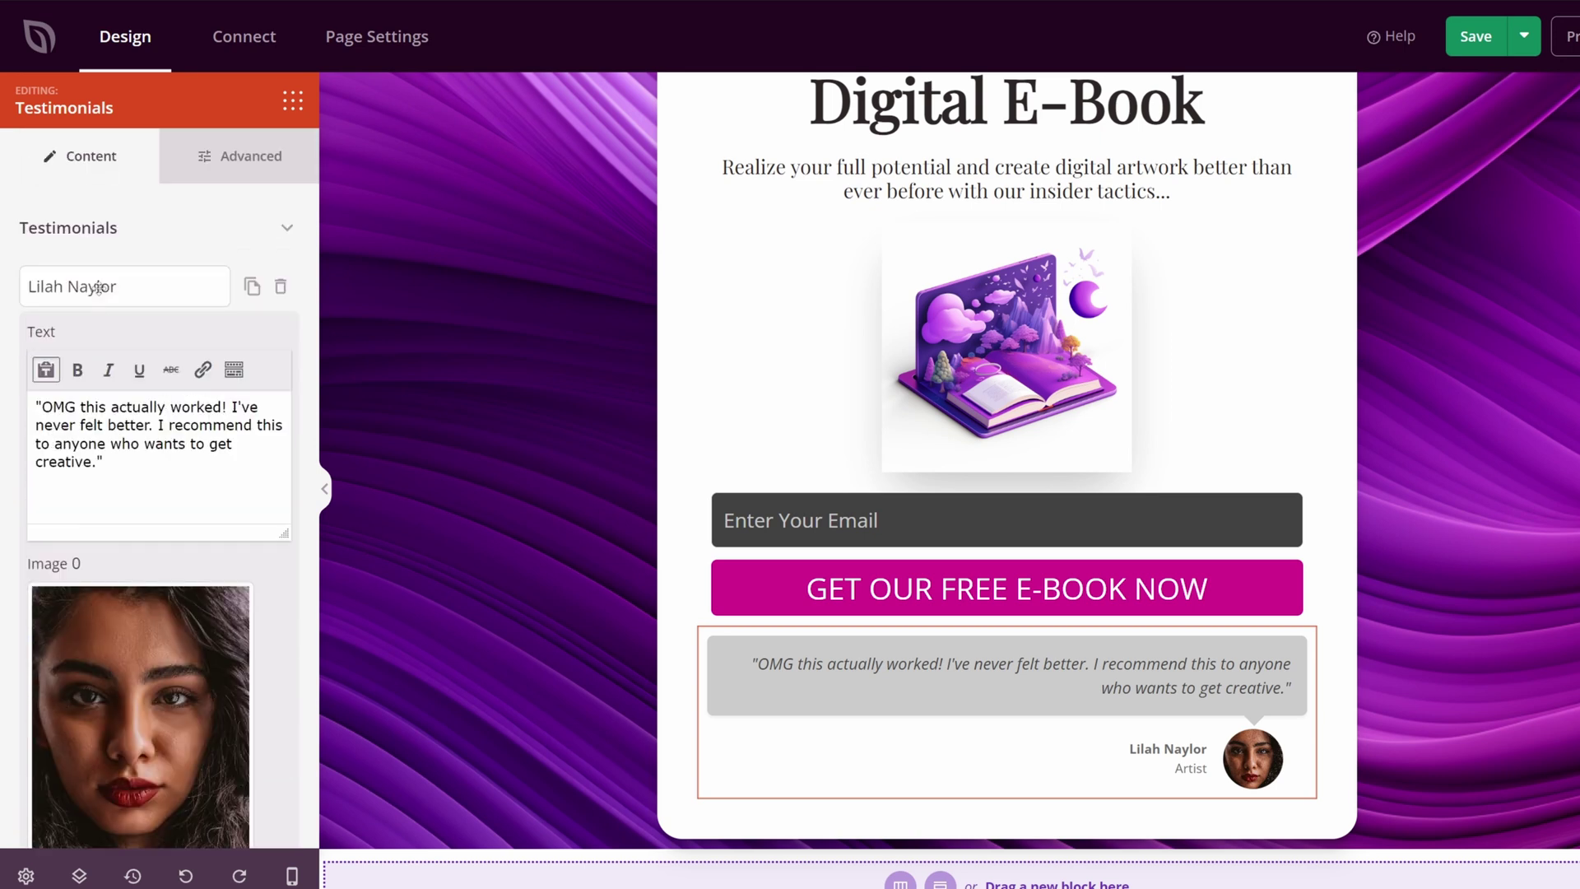
click(119, 286)
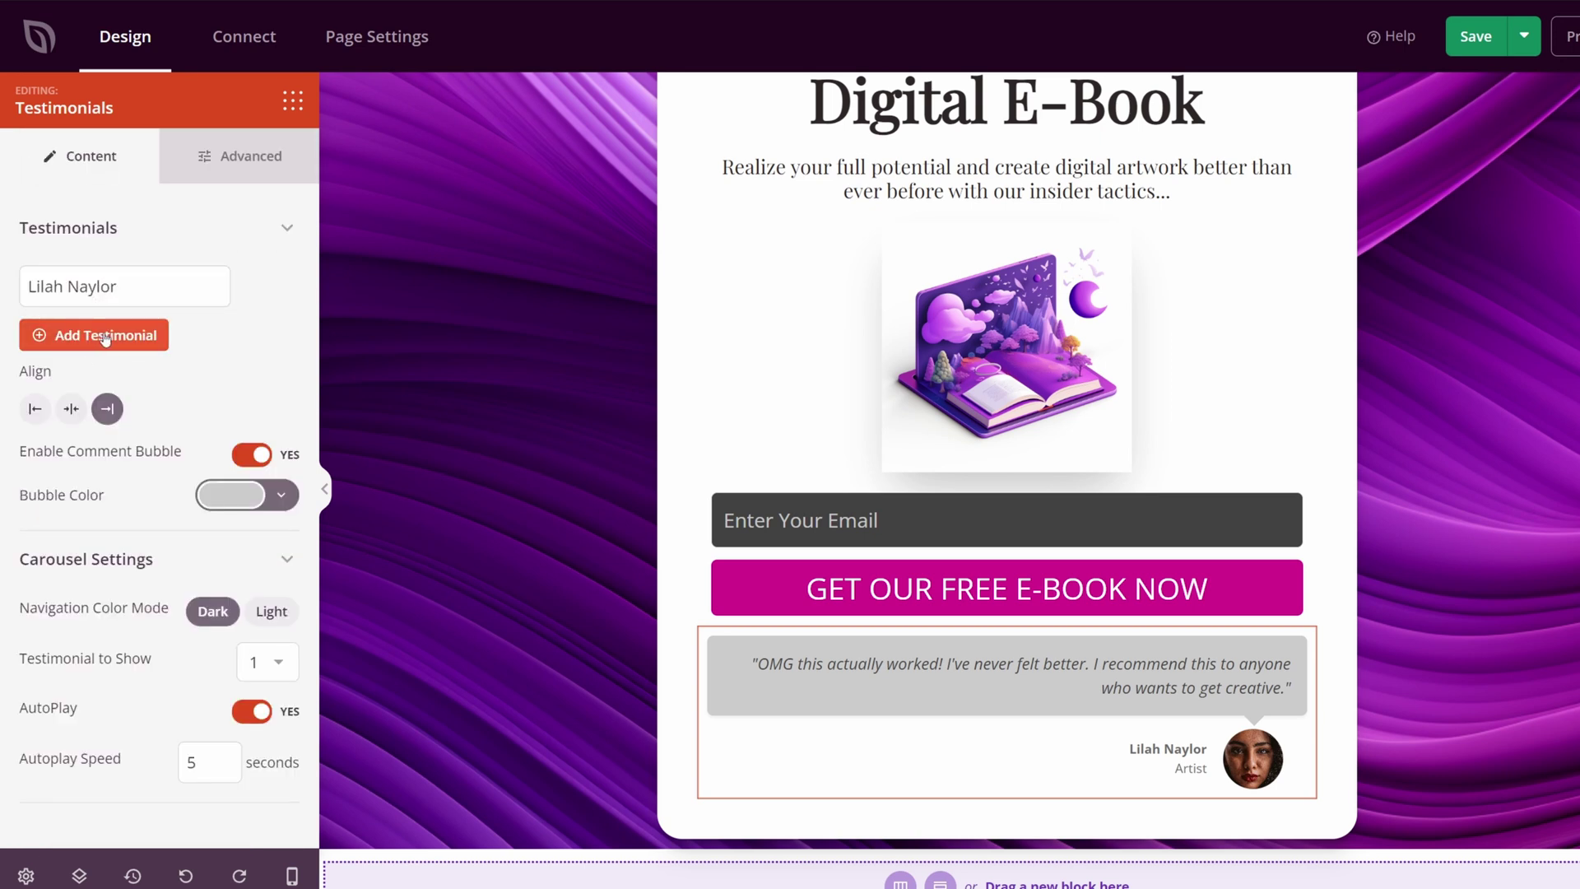
click(255, 172)
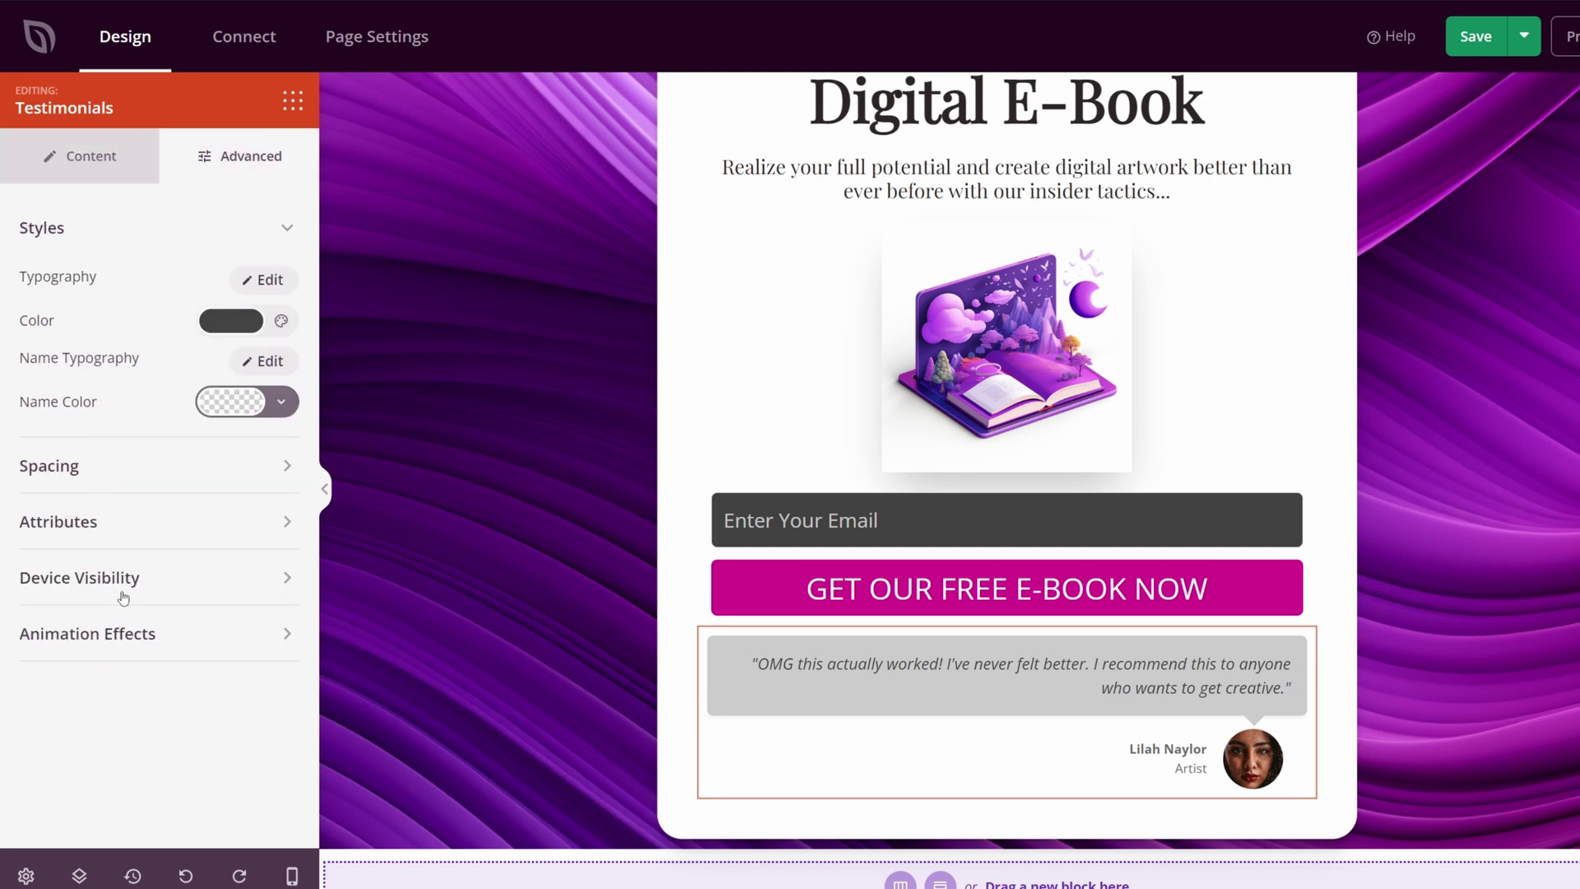
click(428, 382)
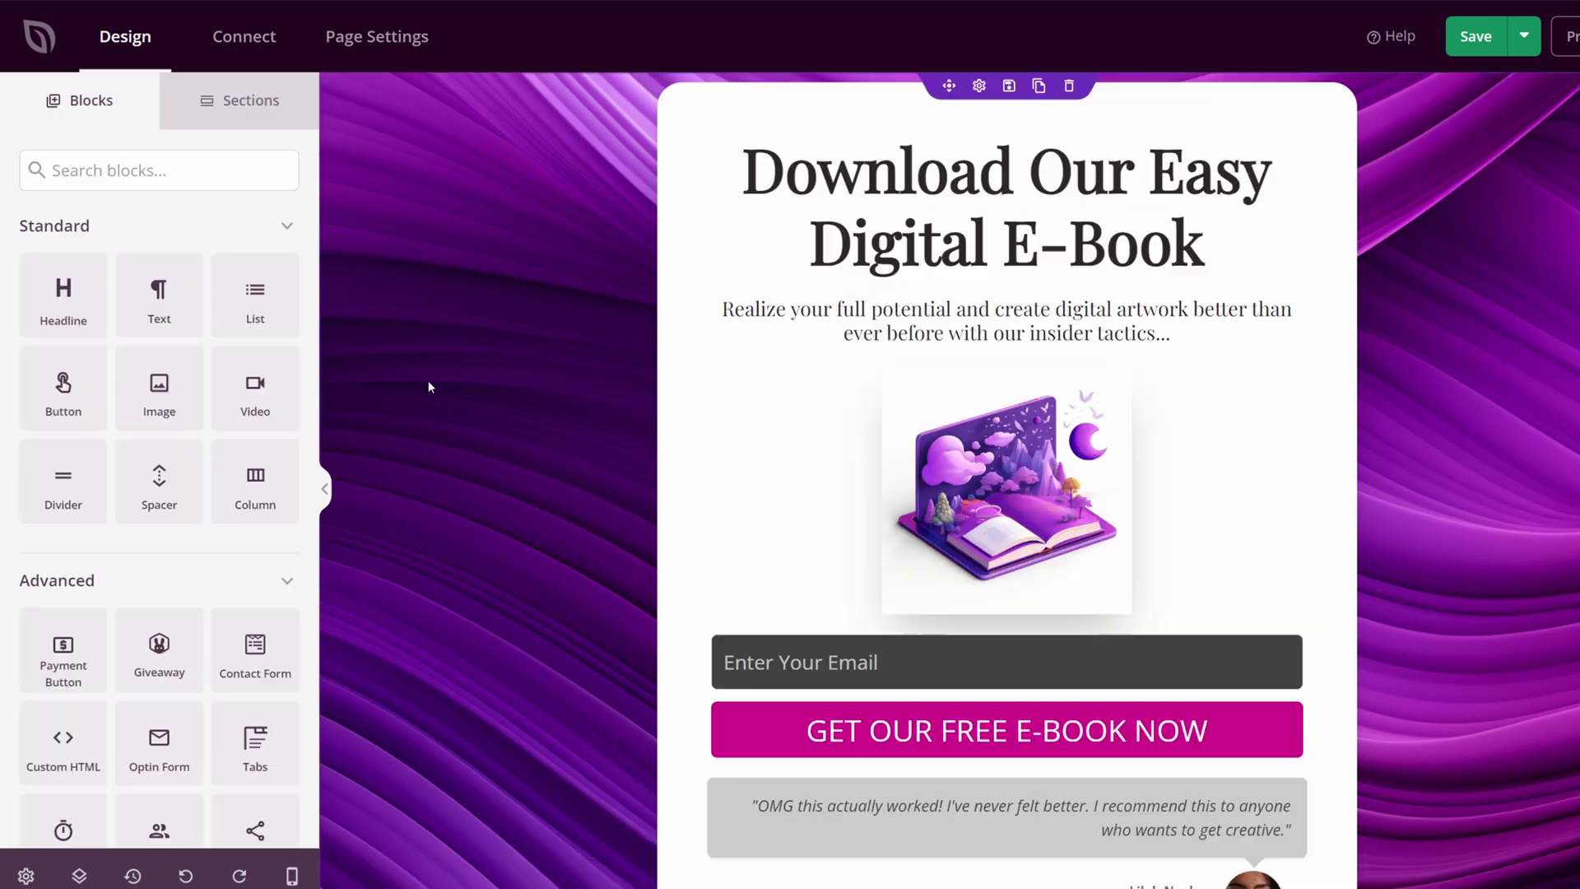
scroll(190, 414, down, 10)
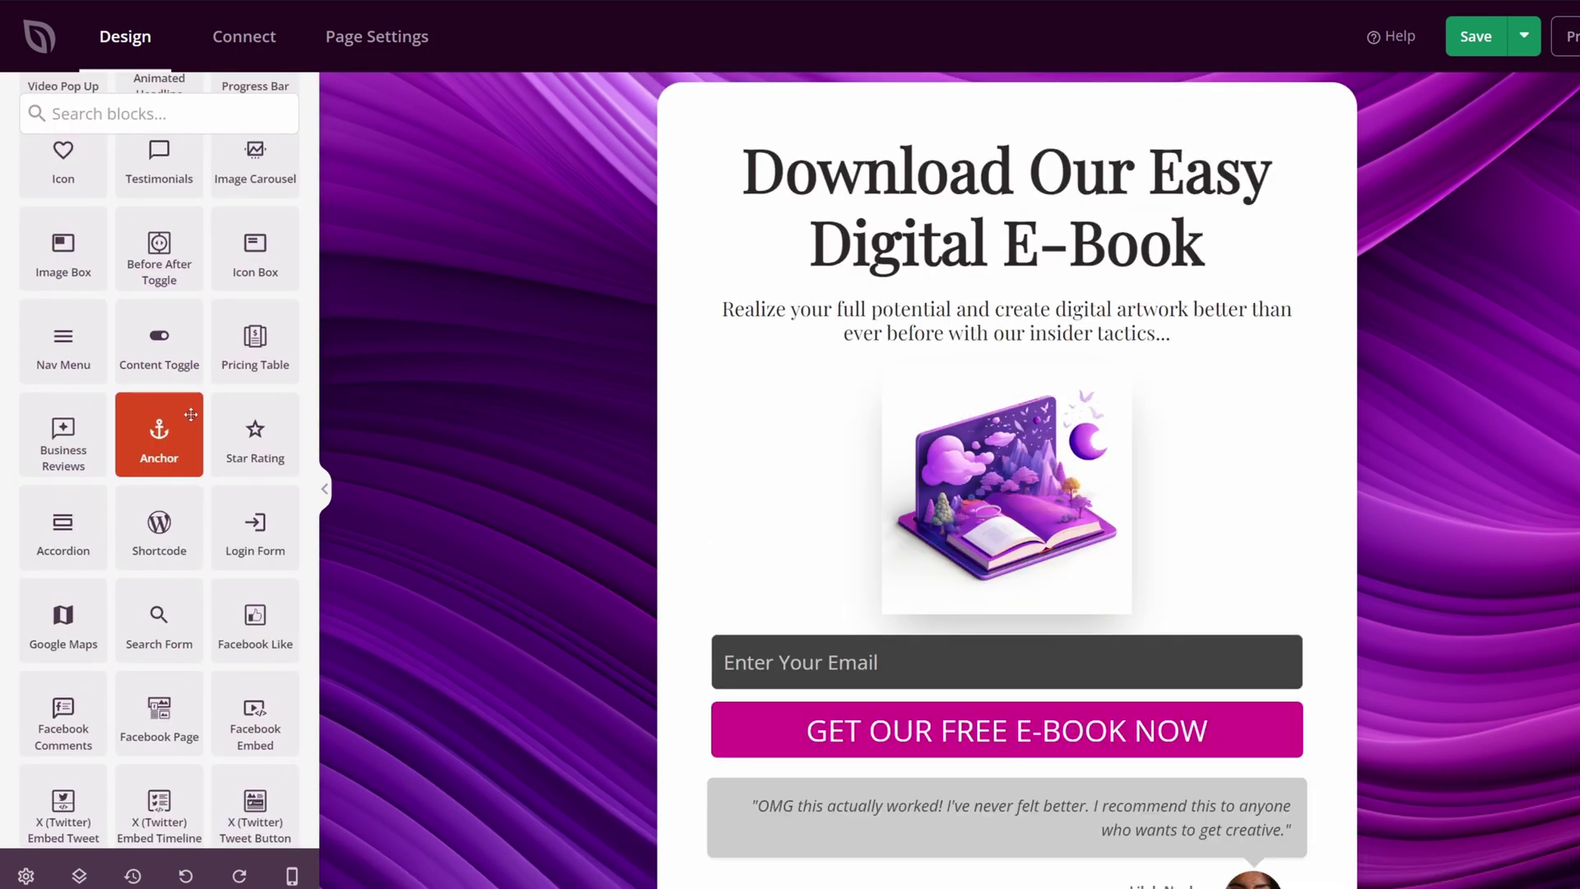
scroll(191, 414, down, 8)
scroll(198, 424, up, 9)
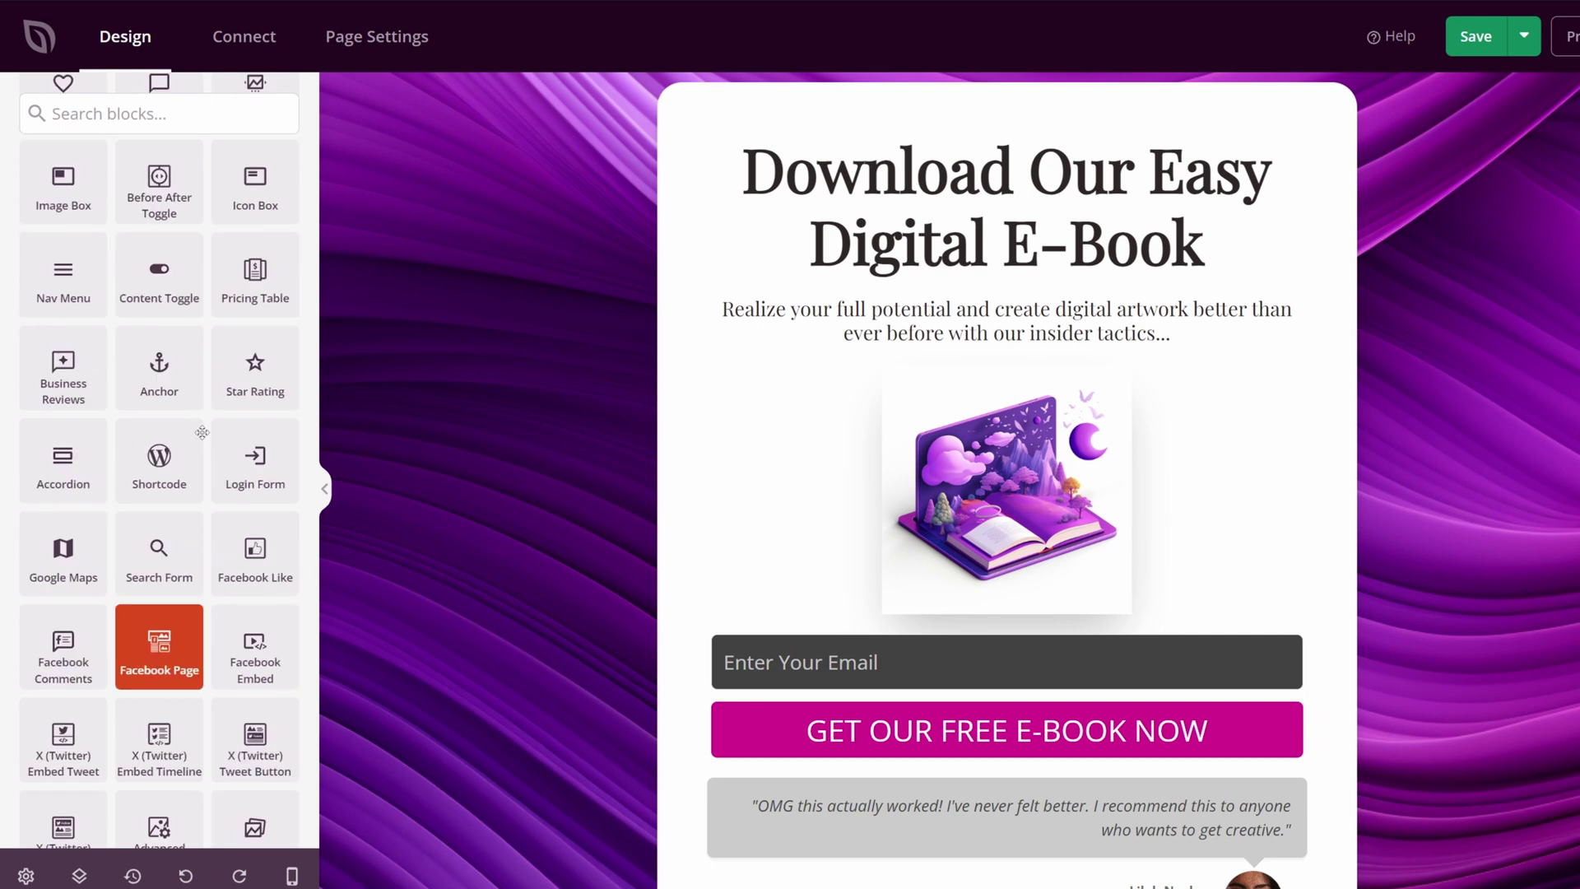
scroll(202, 433, up, 8)
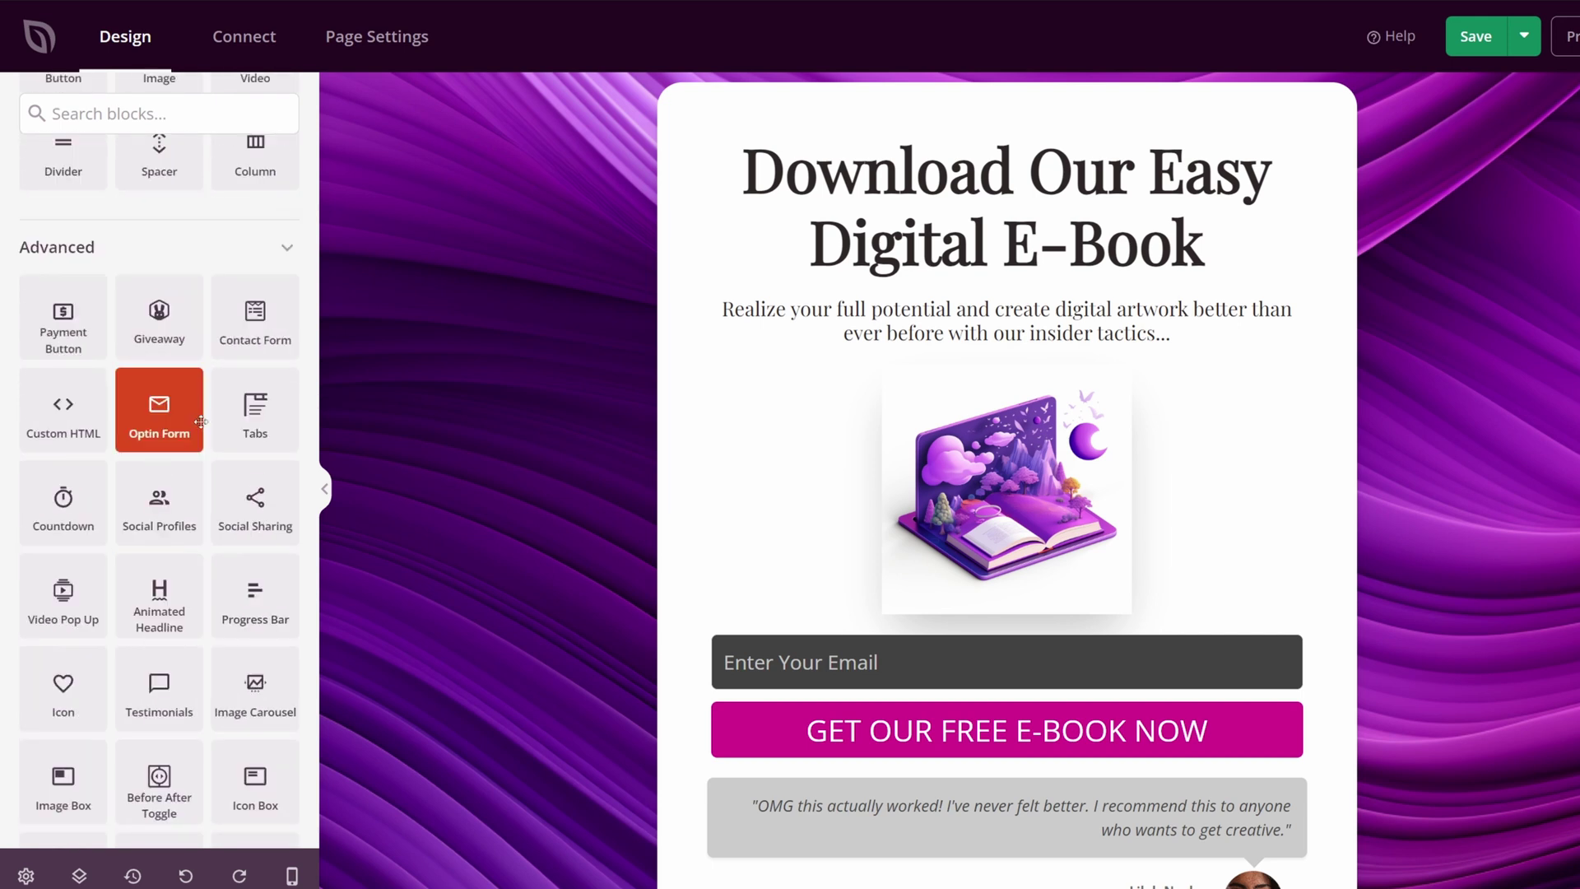
scroll(201, 422, up, 2)
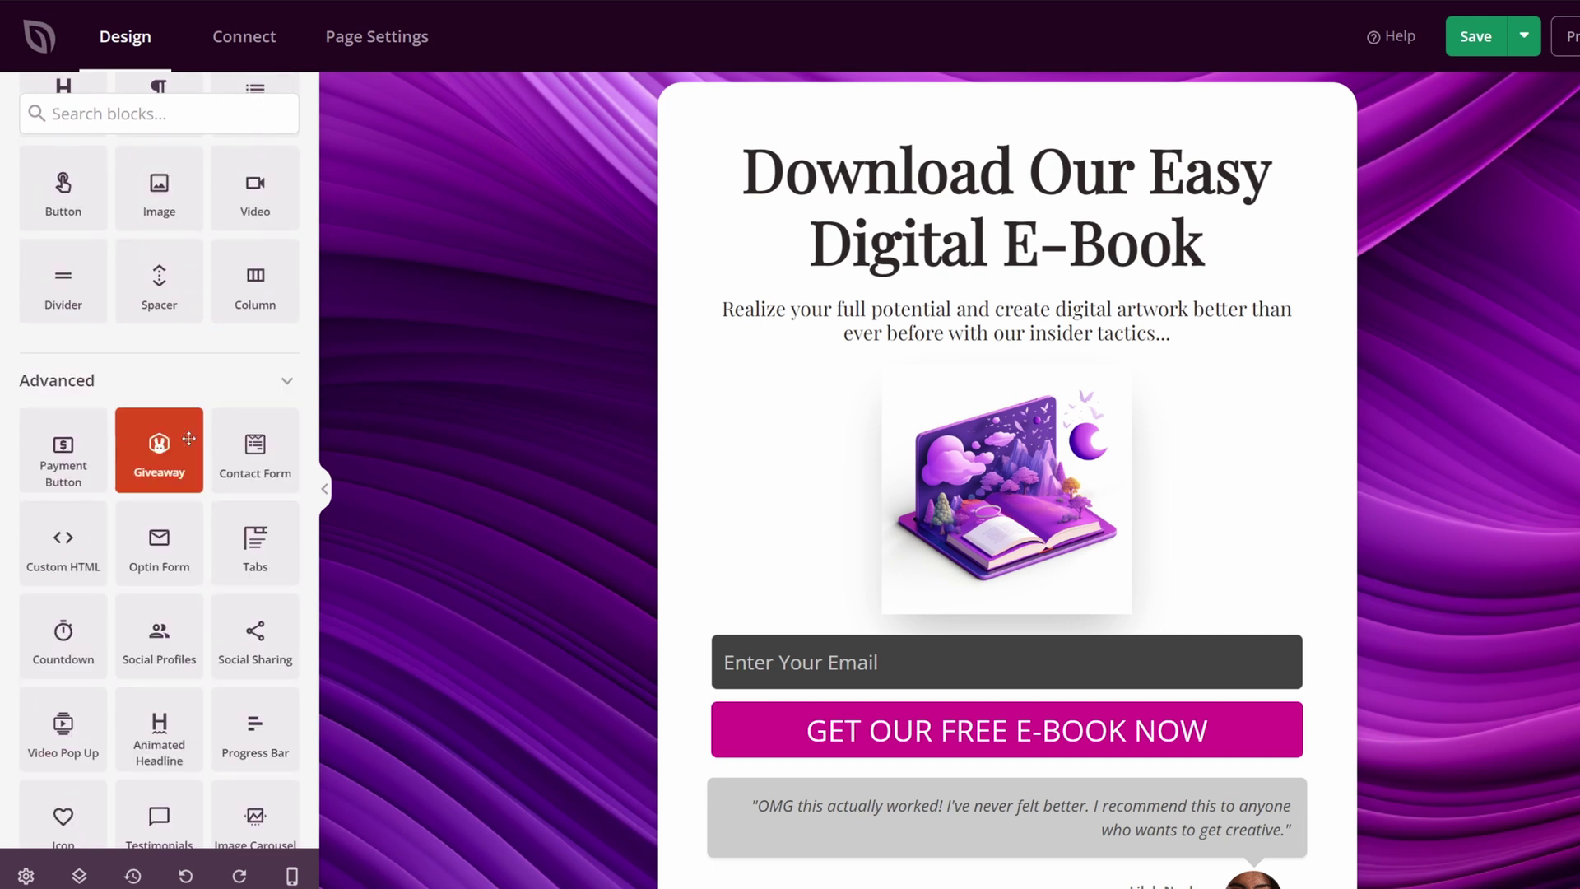
scroll(173, 453, up, 3)
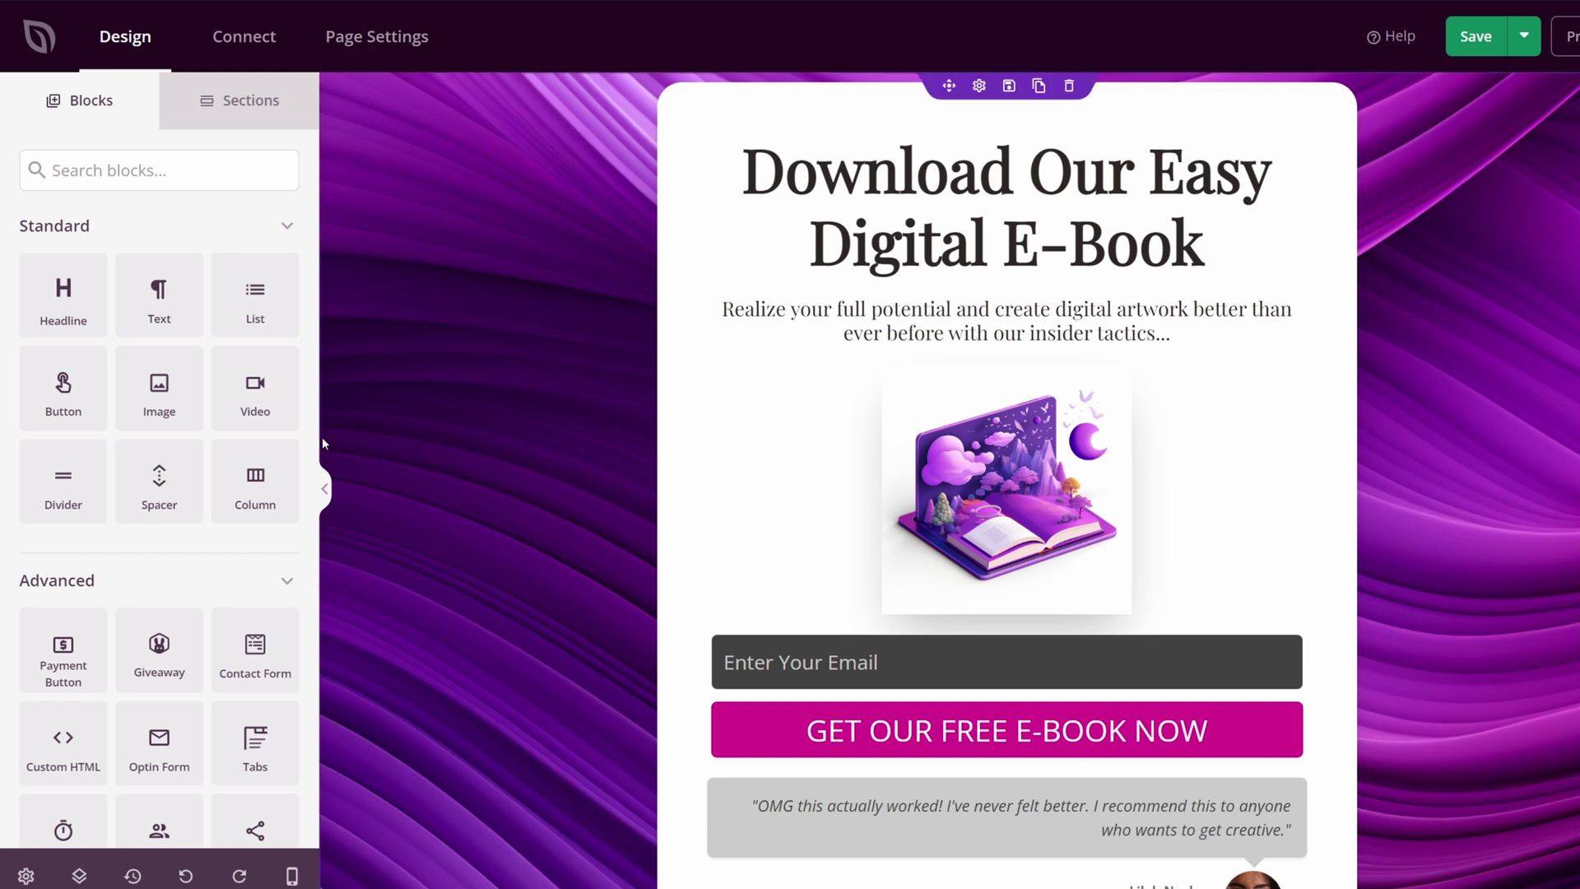
scroll(610, 339, down, 2)
scroll(579, 345, up, 2)
- Publish the e-book landing page from the Save menu and scroll through the live page
click(1525, 43)
click(1507, 82)
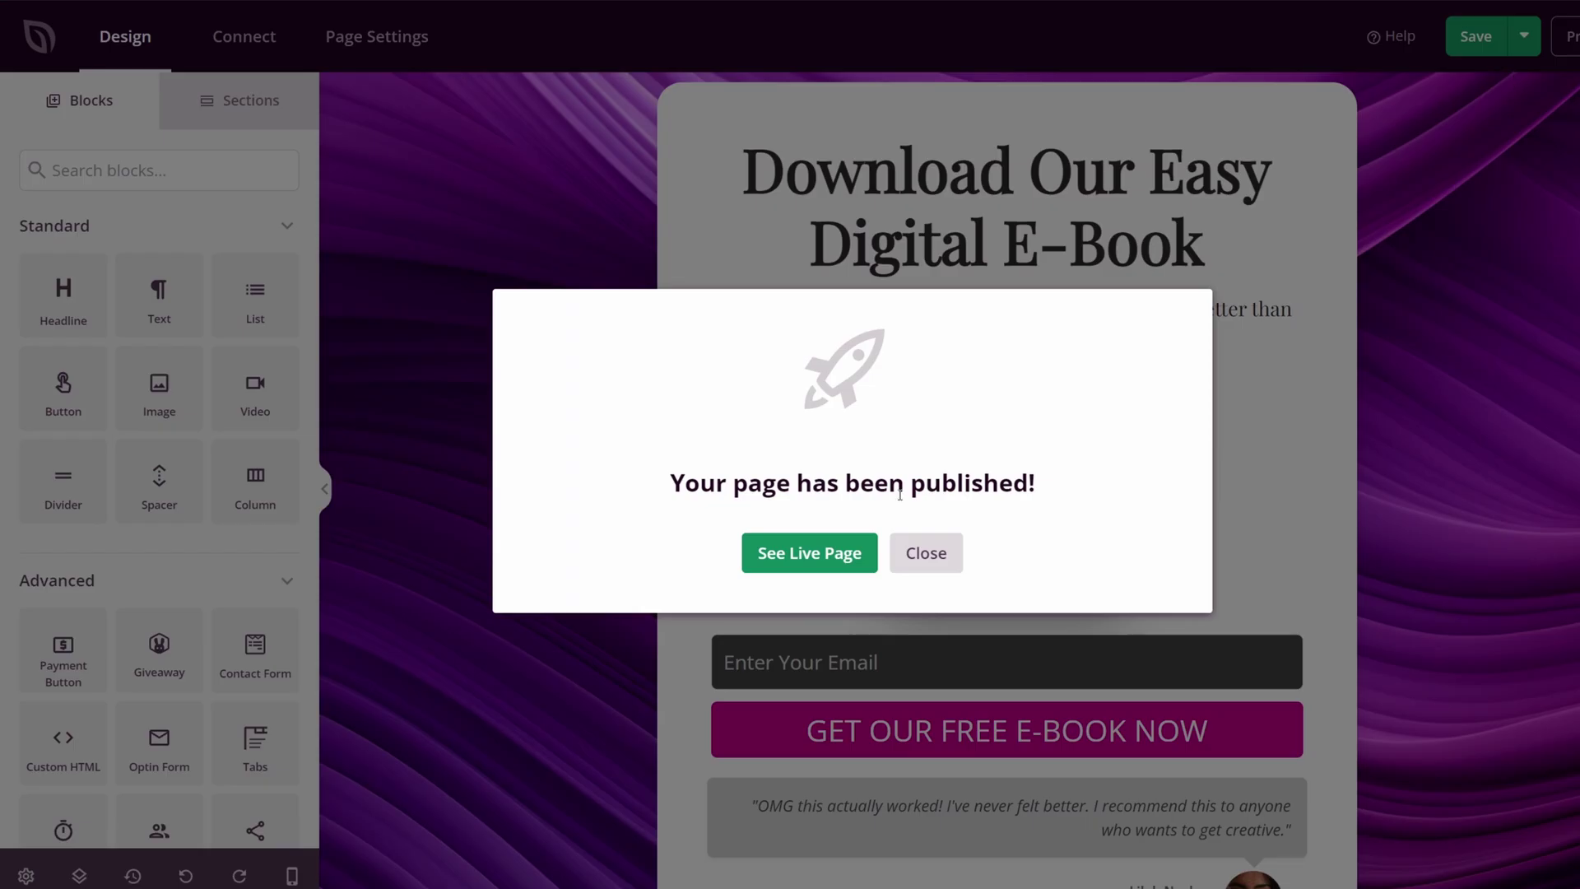
click(796, 560)
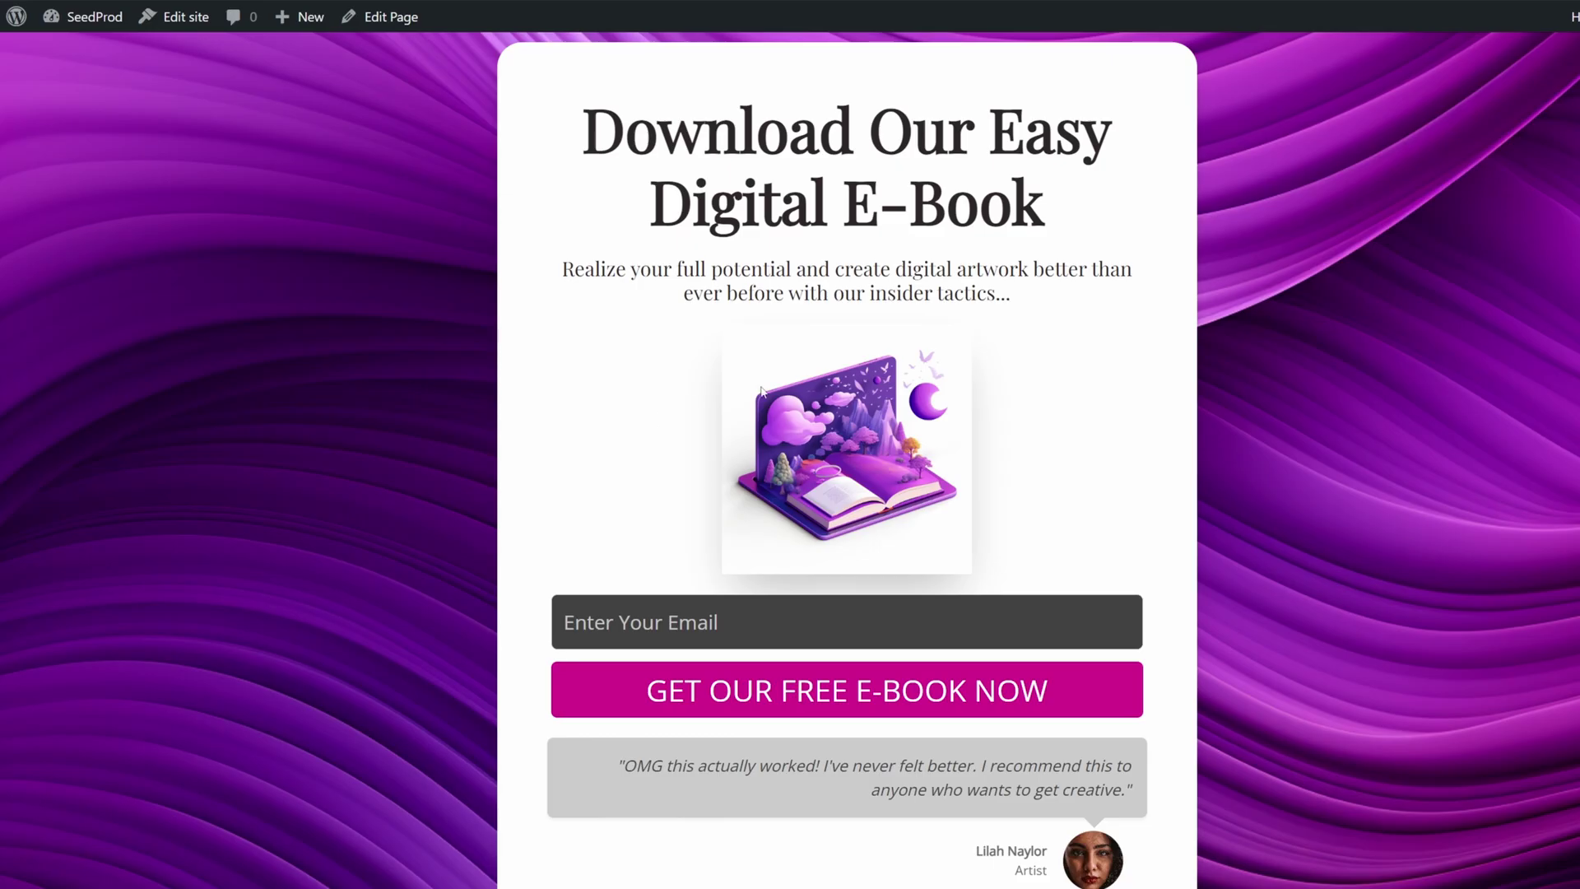
scroll(847, 461, down, 1)
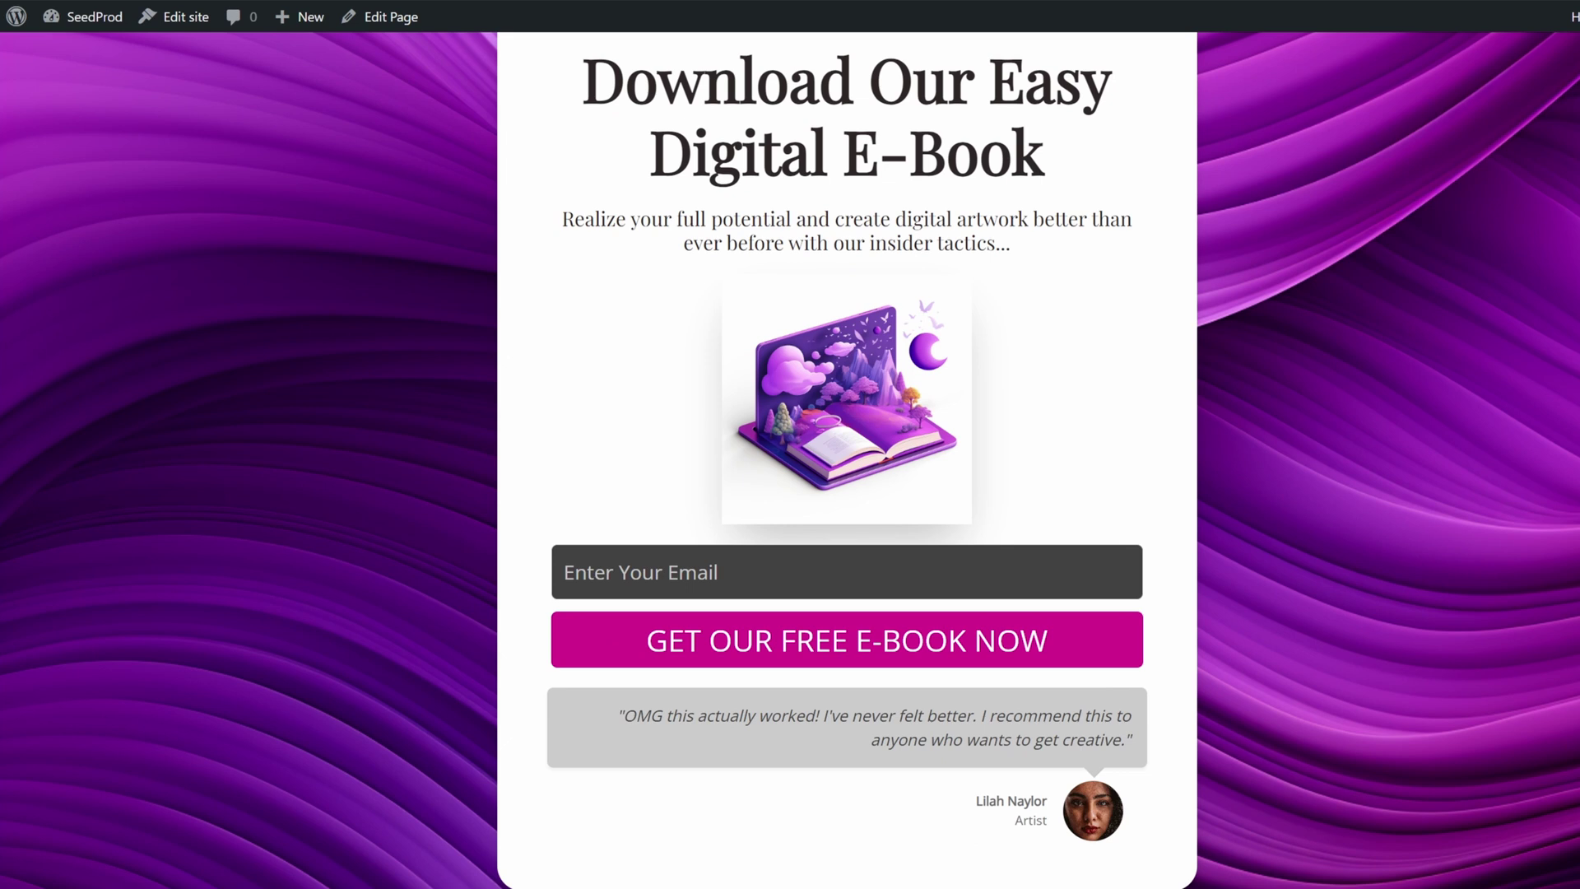
scroll(847, 461, up, 1)
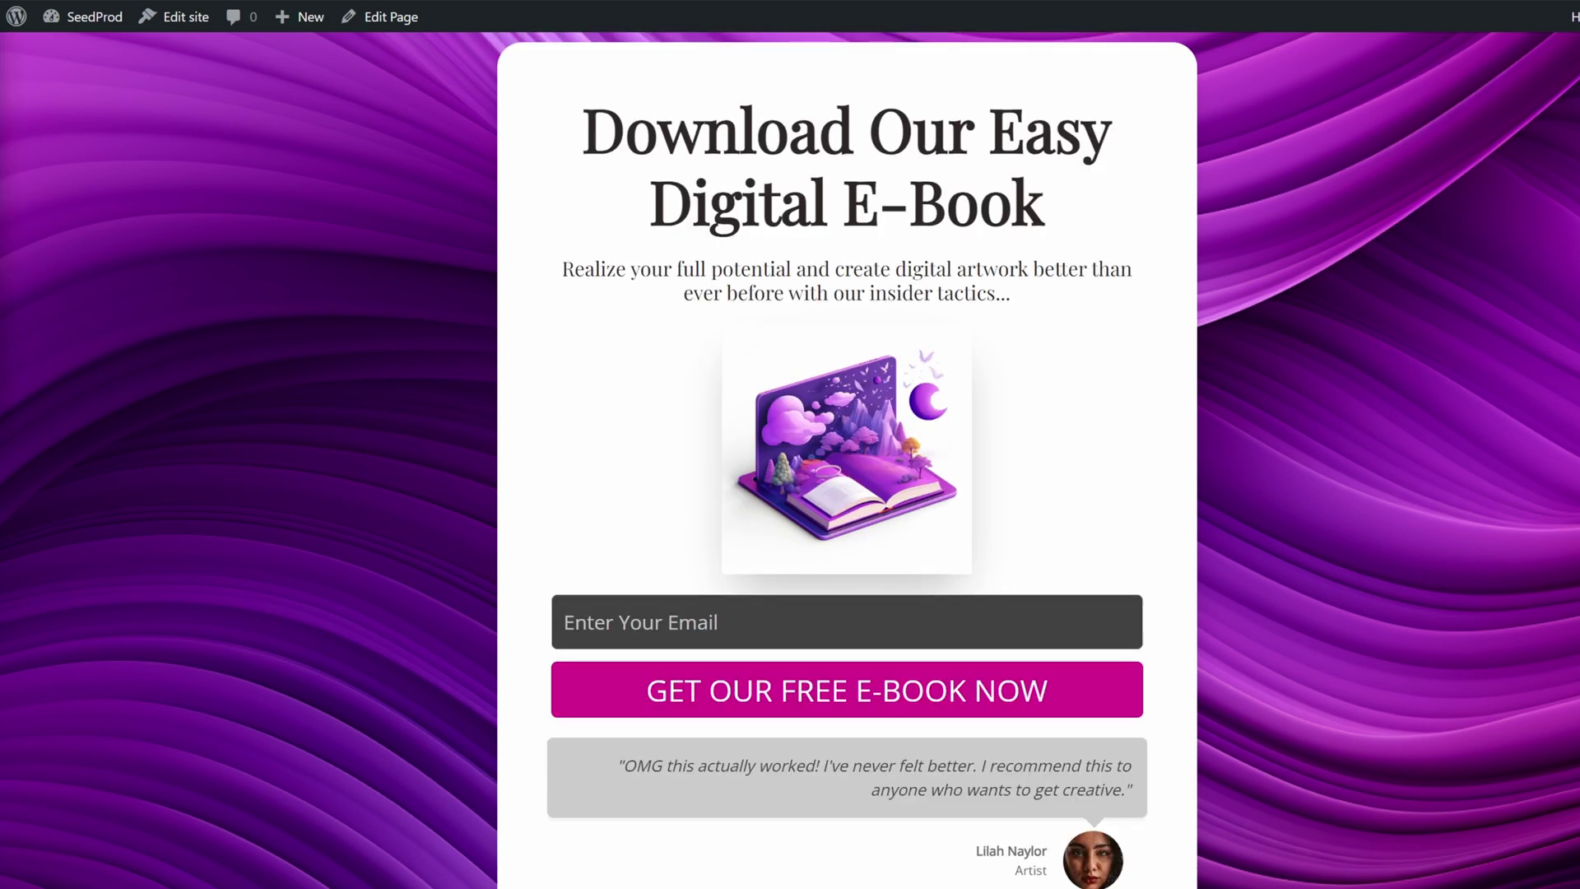